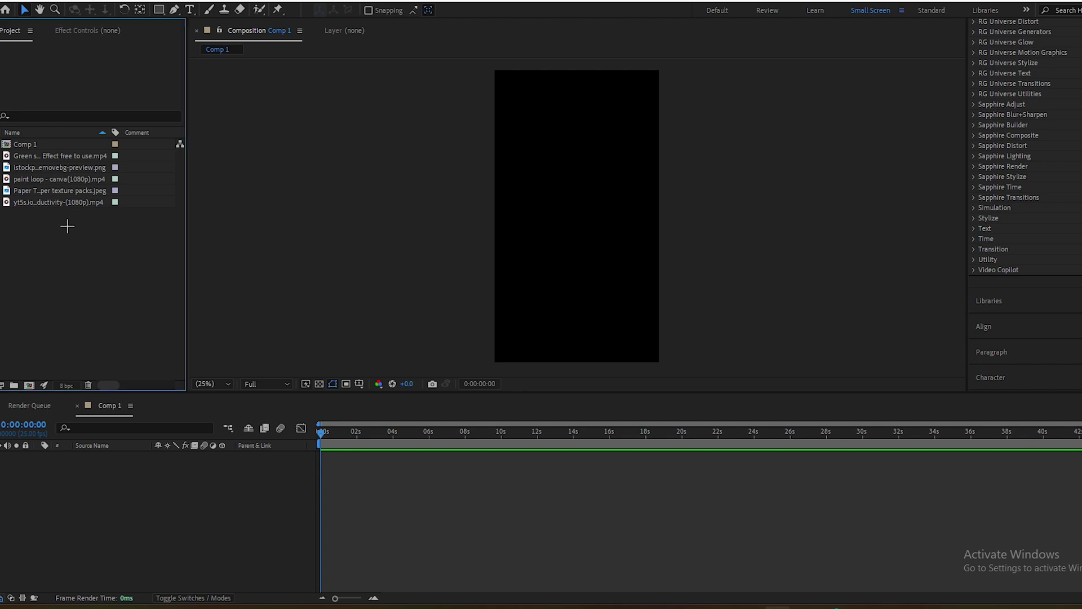
{"action": "left_click", "coordinate": [89, 249]}
{"action": "left_click_drag", "start_coordinate": [75, 241], "coordinate": [45, 152]}
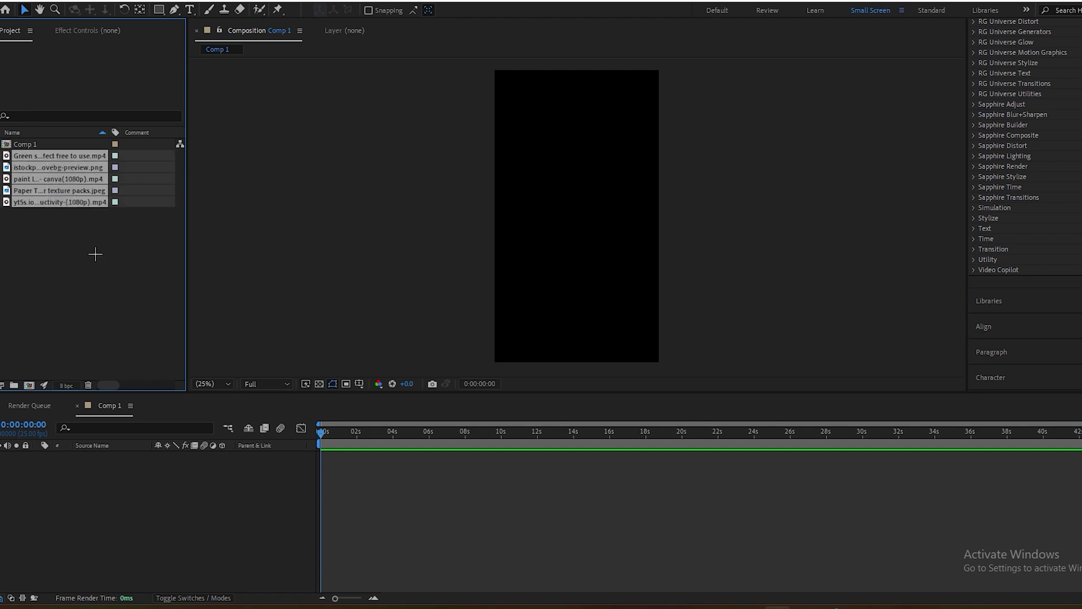
{"action": "left_click", "coordinate": [90, 245]}
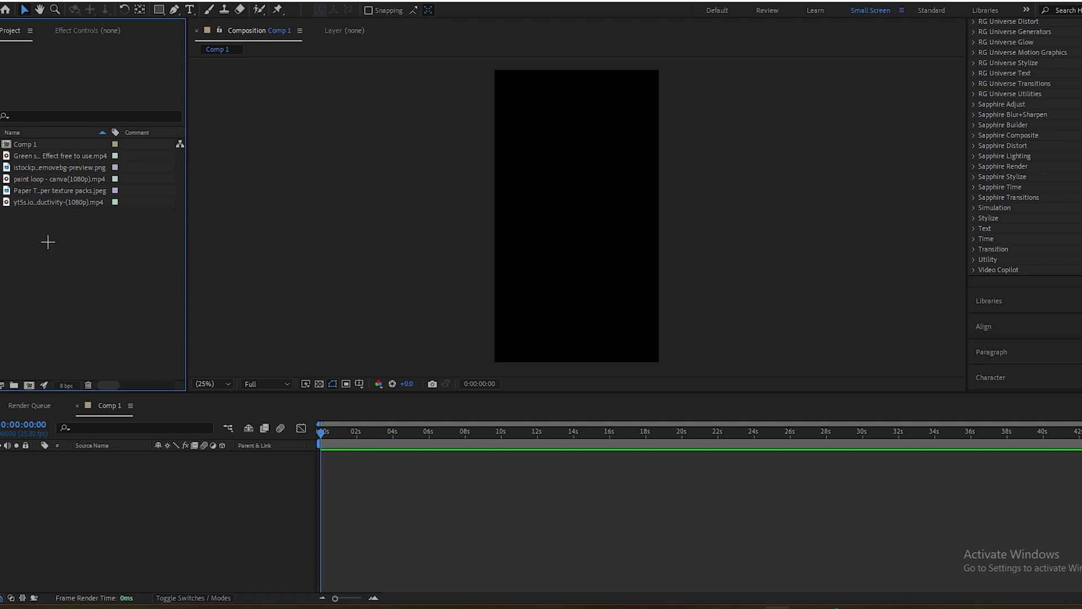
Add the yt5s.io productivity video to Comp 1 and scale it up to fill the vertical frame
{"action": "left_click_drag", "start_coordinate": [56, 202], "coordinate": [115, 504]}
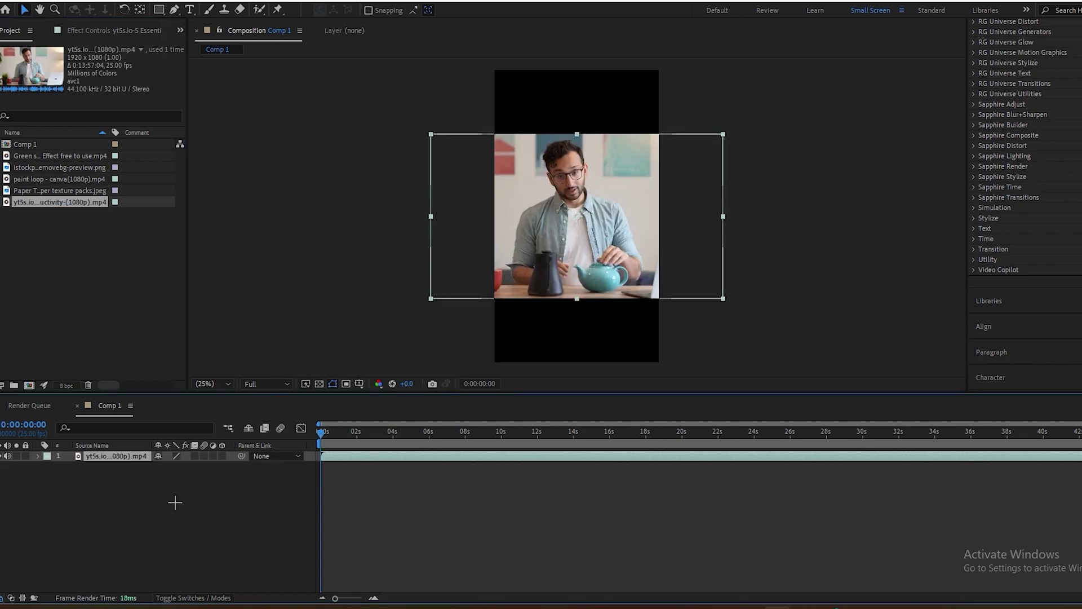
{"action": "key", "text": "s"}
{"action": "left_click_drag", "start_coordinate": [172, 467], "coordinate": [229, 467]}
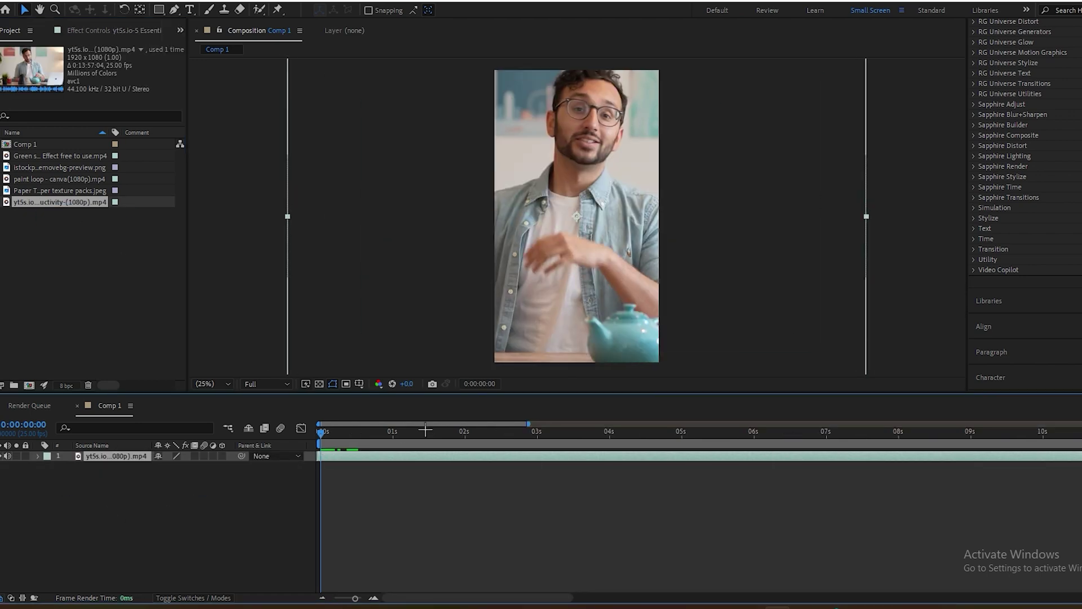
Shift the enlarged video slightly to the right within the frame and preview its playback
{"action": "scroll", "coordinate": [364, 469], "scroll_direction": "up", "scroll_amount": 3}
{"action": "left_click_drag", "start_coordinate": [404, 596], "coordinate": [398, 596]}
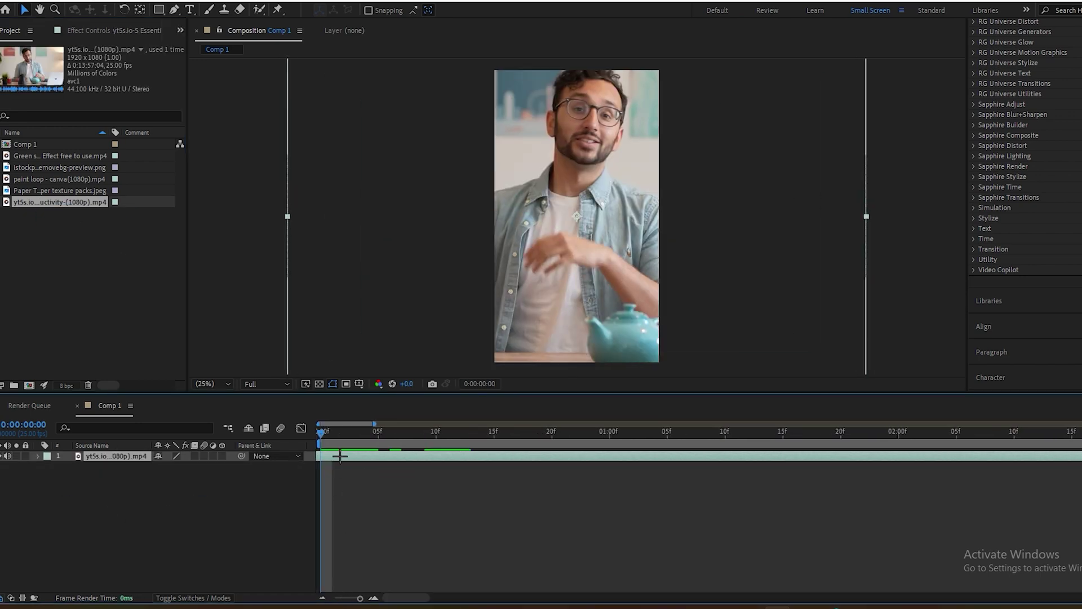
{"action": "left_click_drag", "start_coordinate": [551, 301], "coordinate": [571, 299]}
{"action": "left_click_drag", "start_coordinate": [322, 431], "coordinate": [337, 431]}
{"action": "left_click_drag", "start_coordinate": [556, 338], "coordinate": [544, 339]}
{"action": "key", "text": "space"}
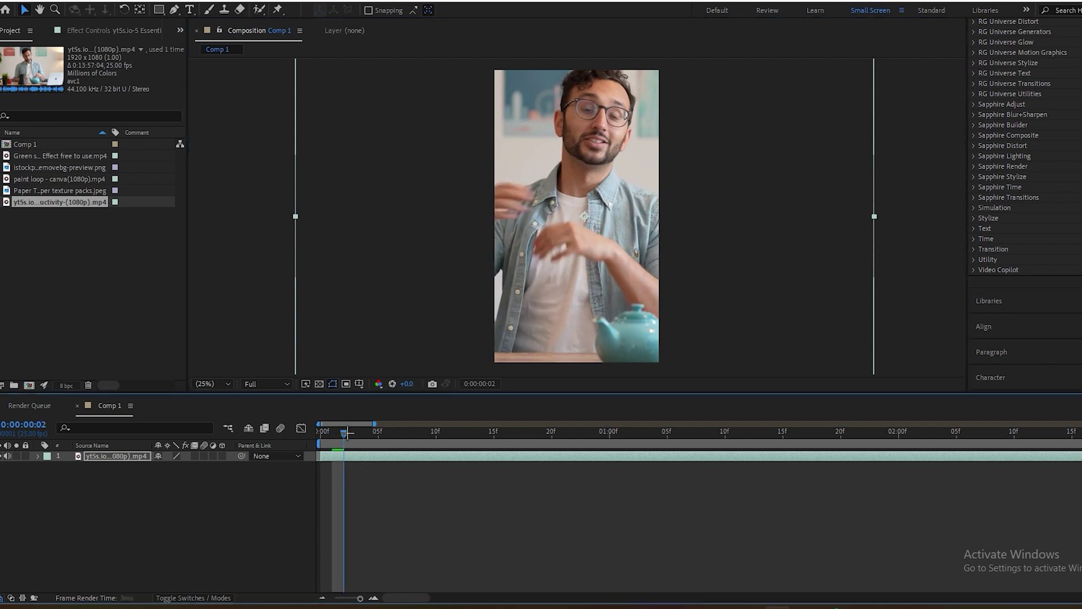
{"action": "key", "text": "space"}
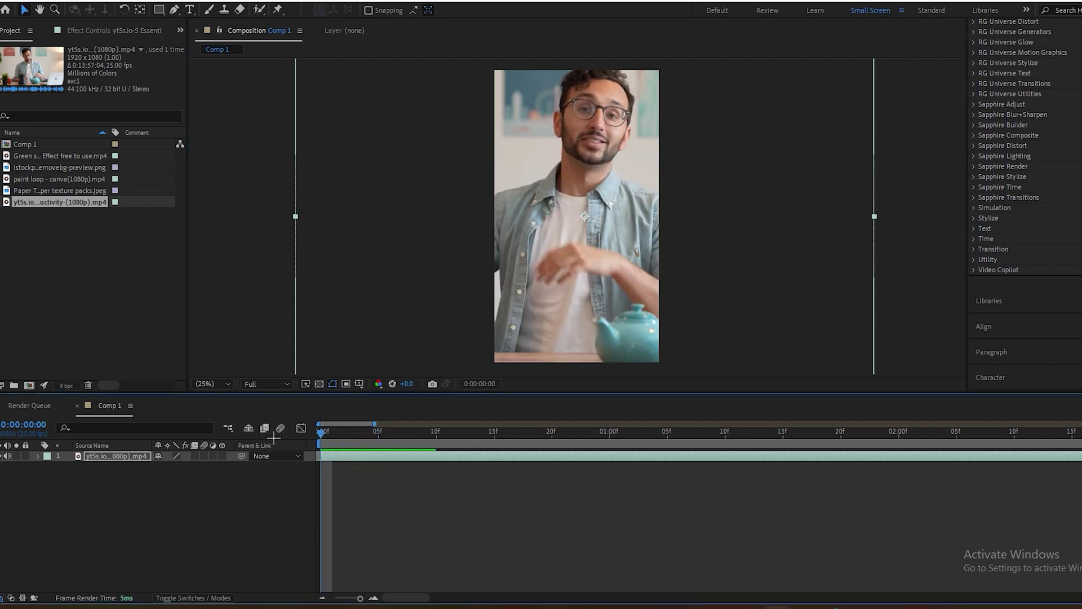
Duplicate the video layer and open the upper copy for rotoscoping with the Roto Brush tool
{"action": "left_click", "coordinate": [144, 541]}
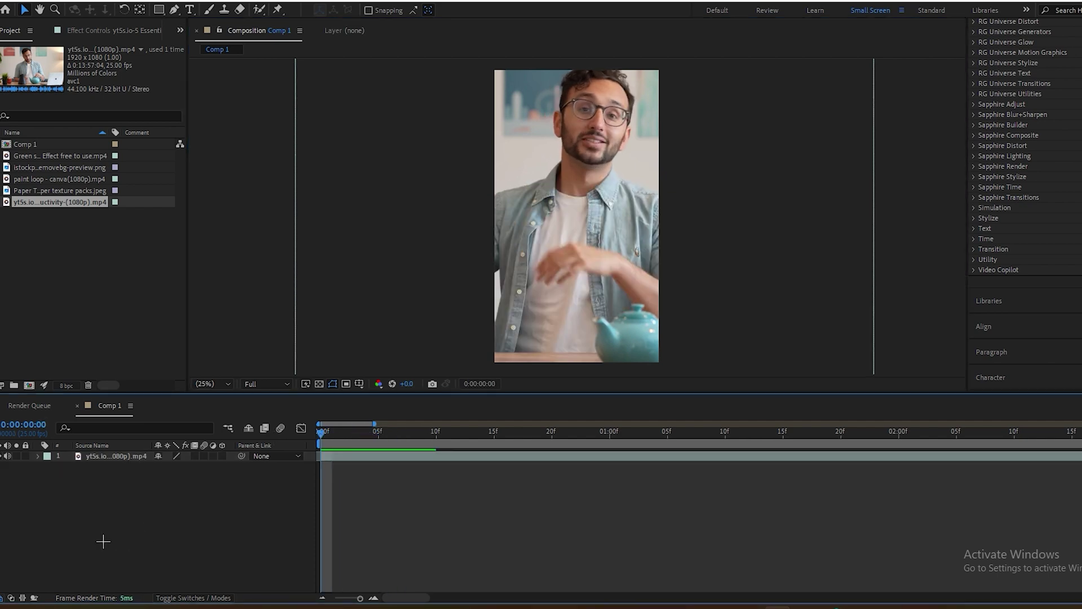
{"action": "left_click", "coordinate": [134, 456]}
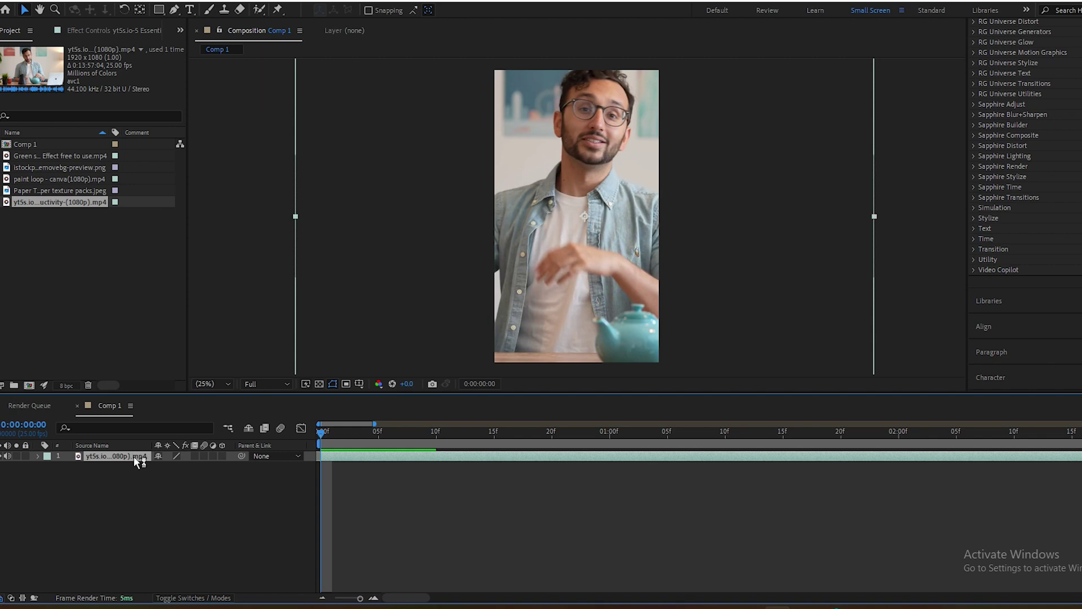
{"action": "key", "text": "ctrl+d"}
{"action": "left_click", "coordinate": [139, 466]}
{"action": "double_click", "coordinate": [137, 457]}
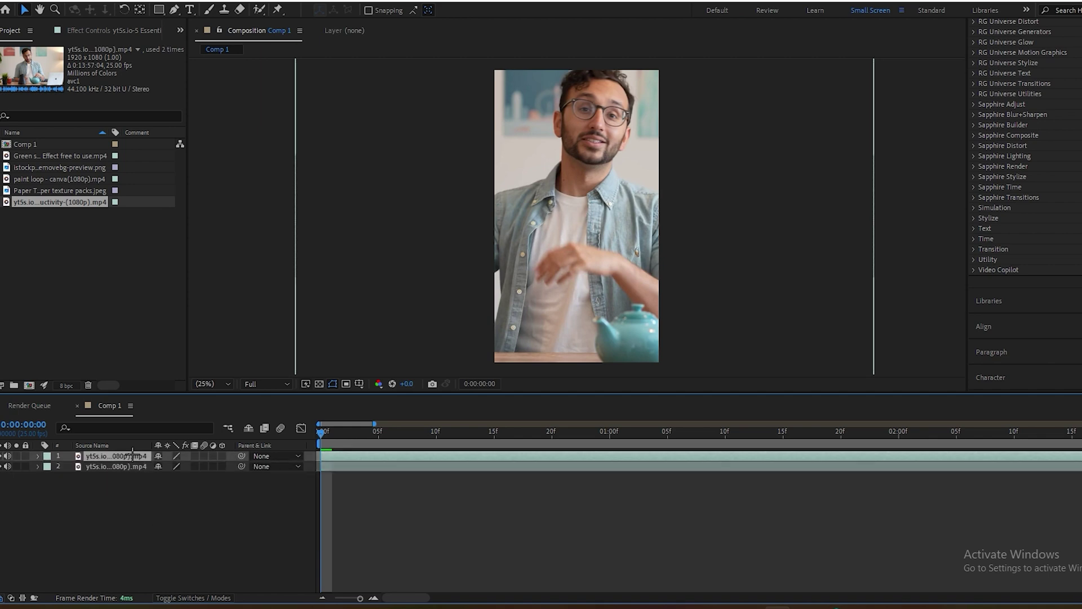
{"action": "left_click", "coordinate": [258, 9]}
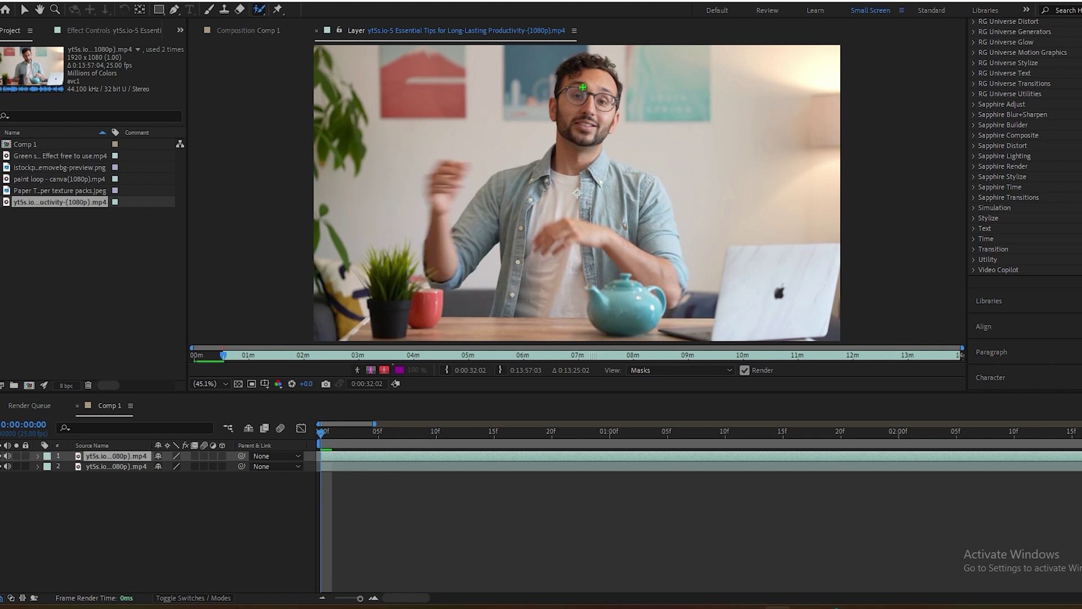
Paint the man's face, torso and the arm beside the teapot as foreground with the Roto Brush
{"action": "mouse_move", "coordinate": [585, 87]}
{"action": "left_mouse_down"}
{"action": "mouse_move", "coordinate": [589, 166]}
{"action": "mouse_move", "coordinate": [556, 248]}
{"action": "left_mouse_up"}
{"action": "left_click_drag", "start_coordinate": [525, 188], "coordinate": [540, 179]}
{"action": "scroll", "coordinate": [556, 206], "scroll_direction": "up", "scroll_amount": 4}
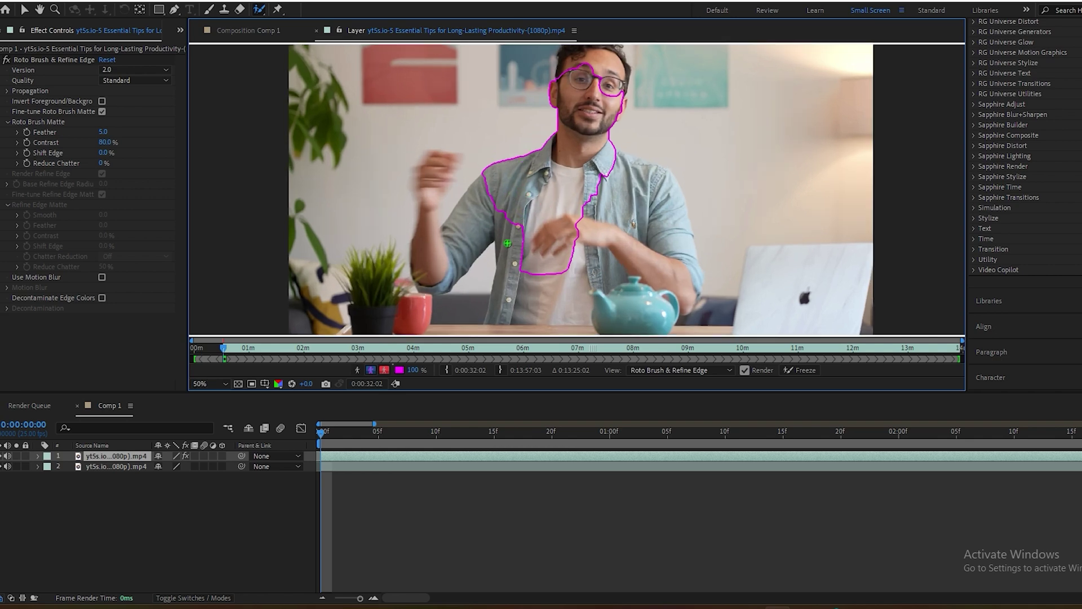
{"action": "scroll", "coordinate": [620, 200], "scroll_direction": "down", "scroll_amount": 4}
{"action": "left_click_drag", "start_coordinate": [620, 199], "coordinate": [652, 250]}
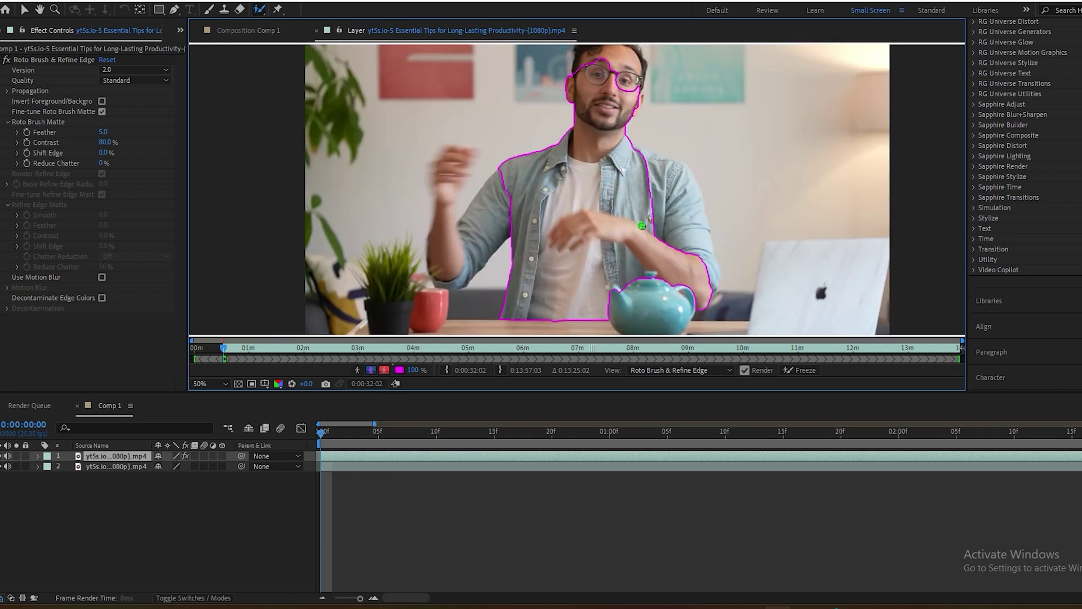
{"action": "left_click_drag", "start_coordinate": [681, 198], "coordinate": [697, 257]}
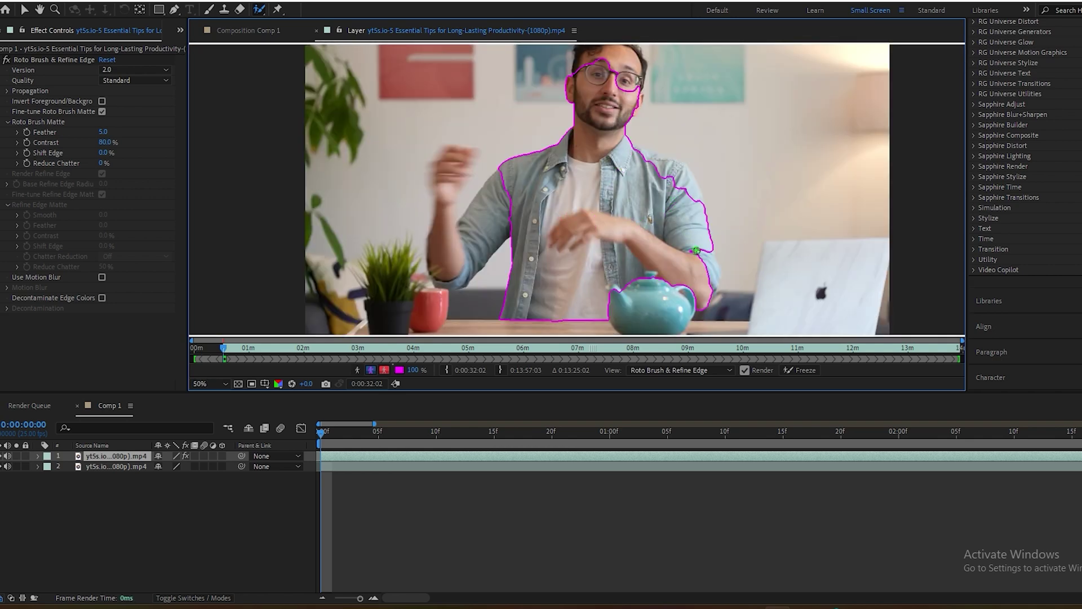
{"action": "left_click_drag", "start_coordinate": [689, 185], "coordinate": [649, 167]}
Extend the Roto Brush selection over the sleeve and forearm of the raised arm and the man's whole head
{"action": "left_click_drag", "start_coordinate": [525, 183], "coordinate": [480, 221]}
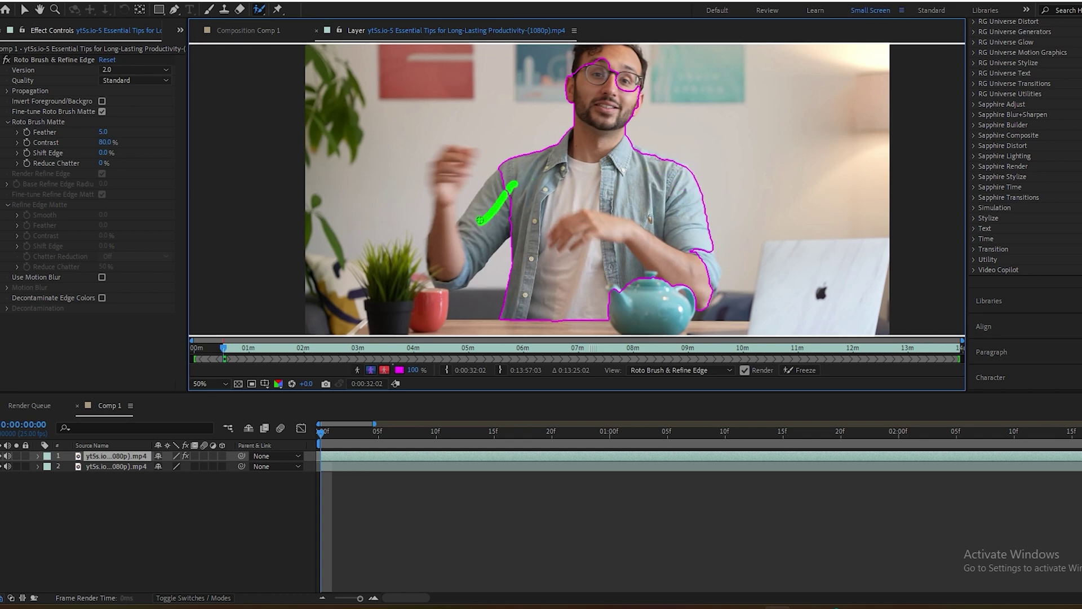
{"action": "left_click_drag", "start_coordinate": [575, 235], "coordinate": [598, 273]}
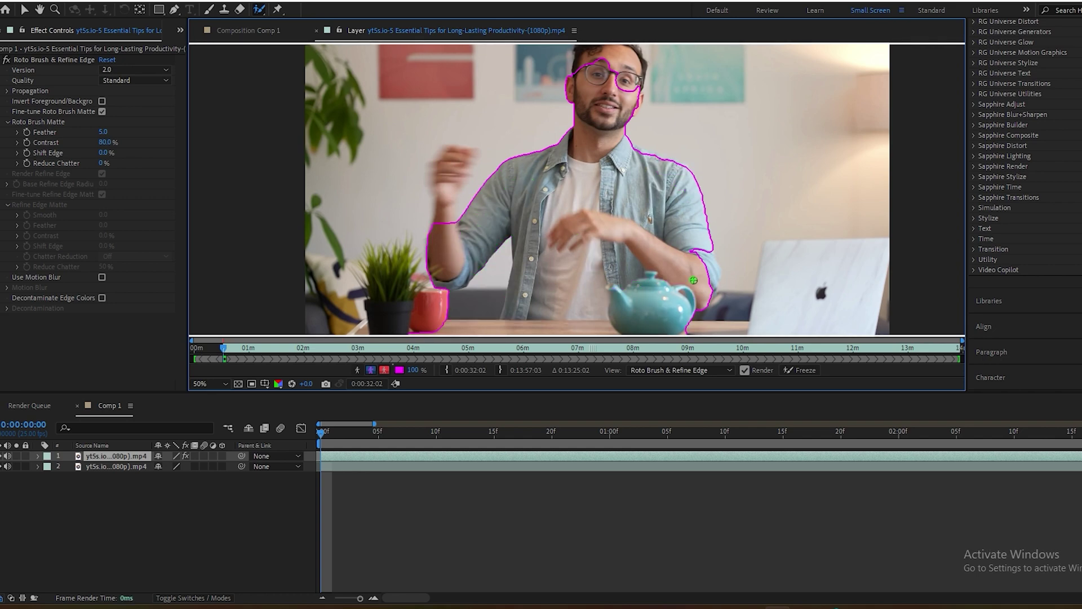
{"action": "scroll", "coordinate": [601, 36], "scroll_direction": "up", "scroll_amount": 2}
{"action": "left_click_drag", "start_coordinate": [589, 57], "coordinate": [572, 82]}
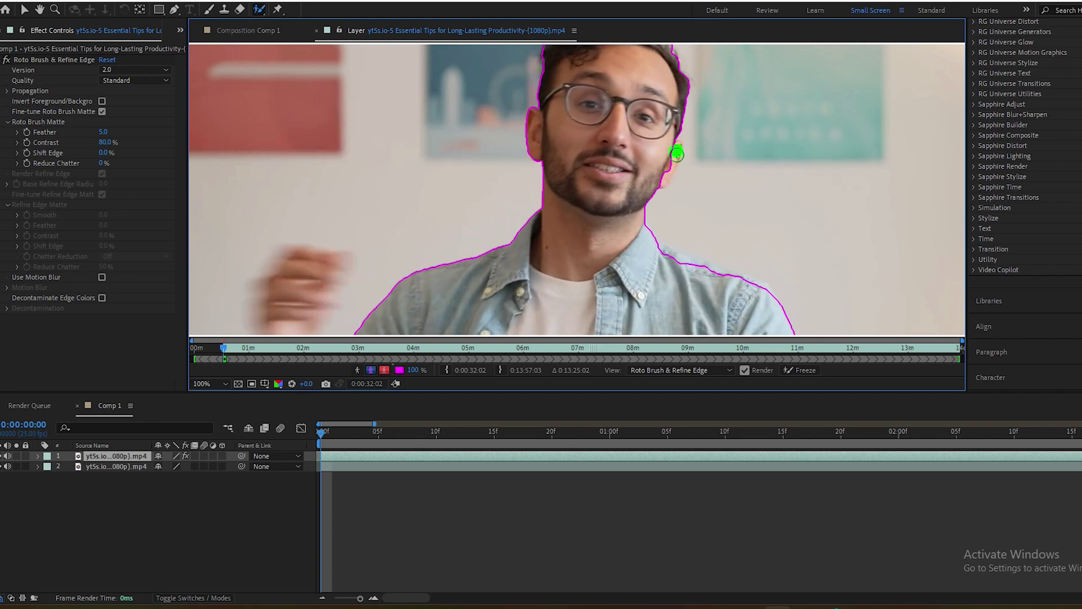
{"action": "scroll", "coordinate": [654, 169], "scroll_direction": "down", "scroll_amount": 4}
{"action": "scroll", "coordinate": [648, 169], "scroll_direction": "up", "scroll_amount": 2}
{"action": "scroll", "coordinate": [523, 263], "scroll_direction": "up", "scroll_amount": 1}
Add the man's blurred raised hand to the Roto Brush selection
{"action": "left_click", "coordinate": [466, 147]}
{"action": "left_click", "coordinate": [465, 96]}
{"action": "left_click_drag", "start_coordinate": [529, 117], "coordinate": [513, 151]}
{"action": "left_click_drag", "start_coordinate": [503, 213], "coordinate": [468, 123]}
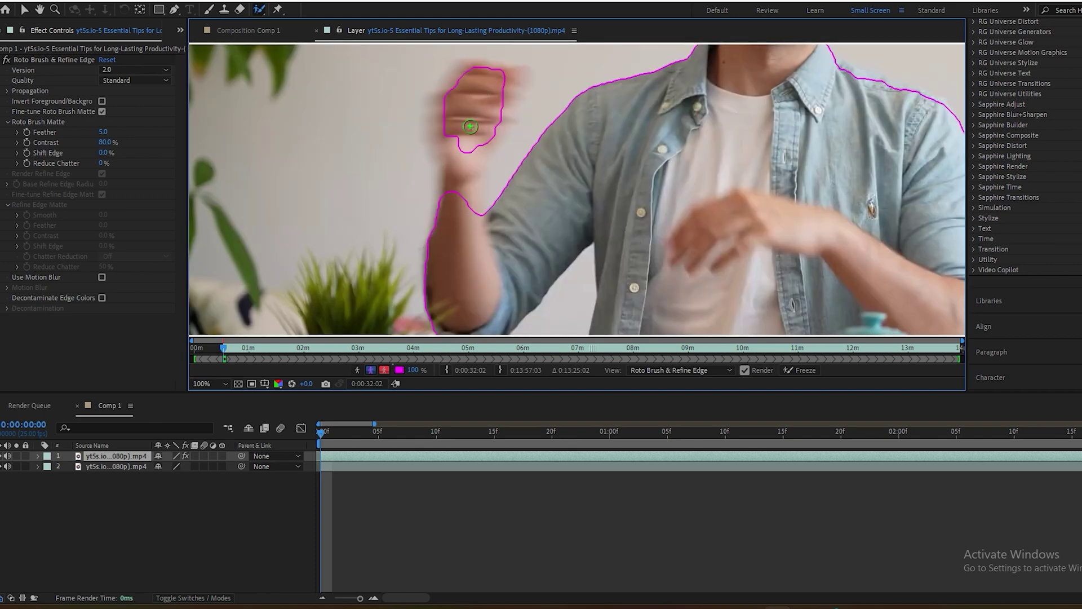
Subtract the red mug and the background gap between the raised arm and torso from the Roto Brush selection
{"action": "scroll", "coordinate": [494, 208], "scroll_direction": "down", "scroll_amount": 4}
{"action": "scroll", "coordinate": [497, 253], "scroll_direction": "up", "scroll_amount": 4}
{"action": "left_click_drag", "start_coordinate": [498, 253], "coordinate": [530, 262]}
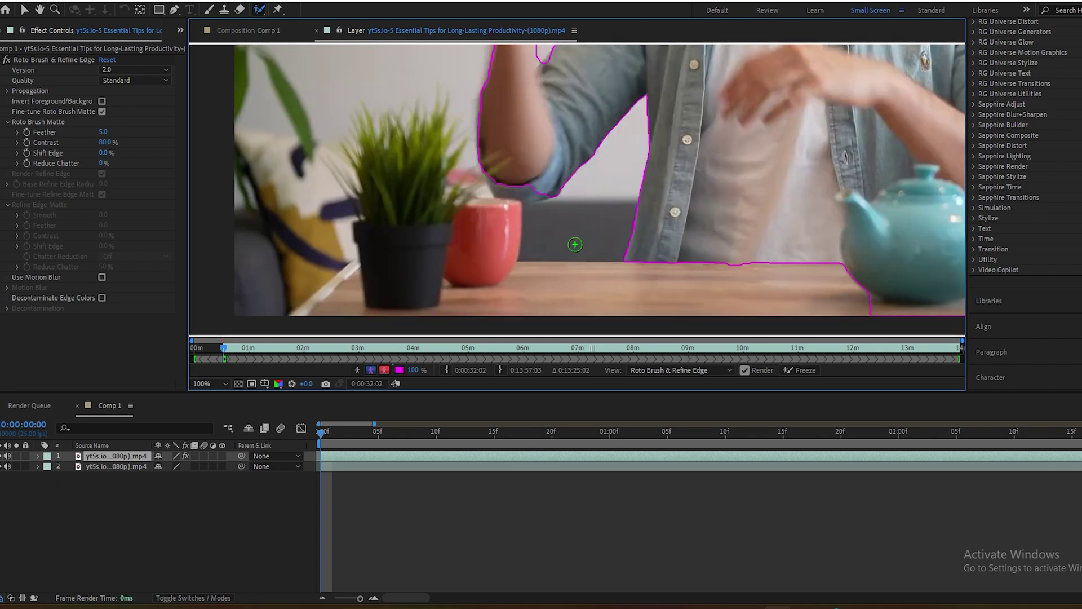
{"action": "scroll", "coordinate": [575, 244], "scroll_direction": "down", "scroll_amount": 3}
{"action": "scroll", "coordinate": [570, 198], "scroll_direction": "up", "scroll_amount": 4}
{"action": "scroll", "coordinate": [569, 197], "scroll_direction": "down", "scroll_amount": 4}
{"action": "scroll", "coordinate": [613, 128], "scroll_direction": "up", "scroll_amount": 3}
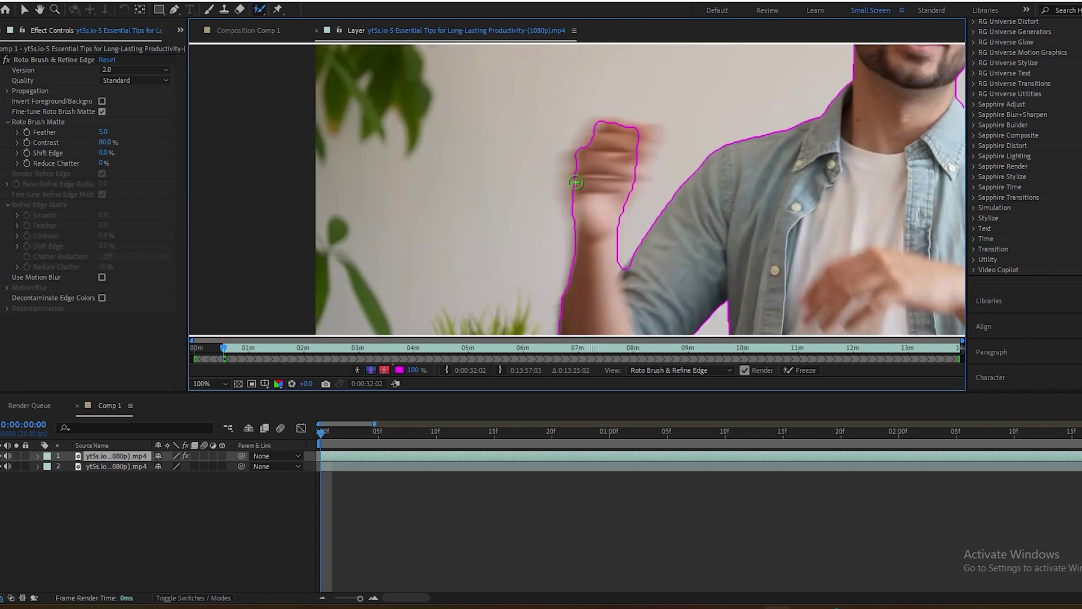
Refine the Roto Brush edge around the raised hand and include the whole teapot without the table
{"action": "scroll", "coordinate": [648, 141], "scroll_direction": "down", "scroll_amount": 4}
{"action": "scroll", "coordinate": [648, 284], "scroll_direction": "up", "scroll_amount": 2}
{"action": "left_click_drag", "start_coordinate": [613, 206], "coordinate": [590, 149]}
{"action": "left_click_drag", "start_coordinate": [570, 285], "coordinate": [641, 287]}
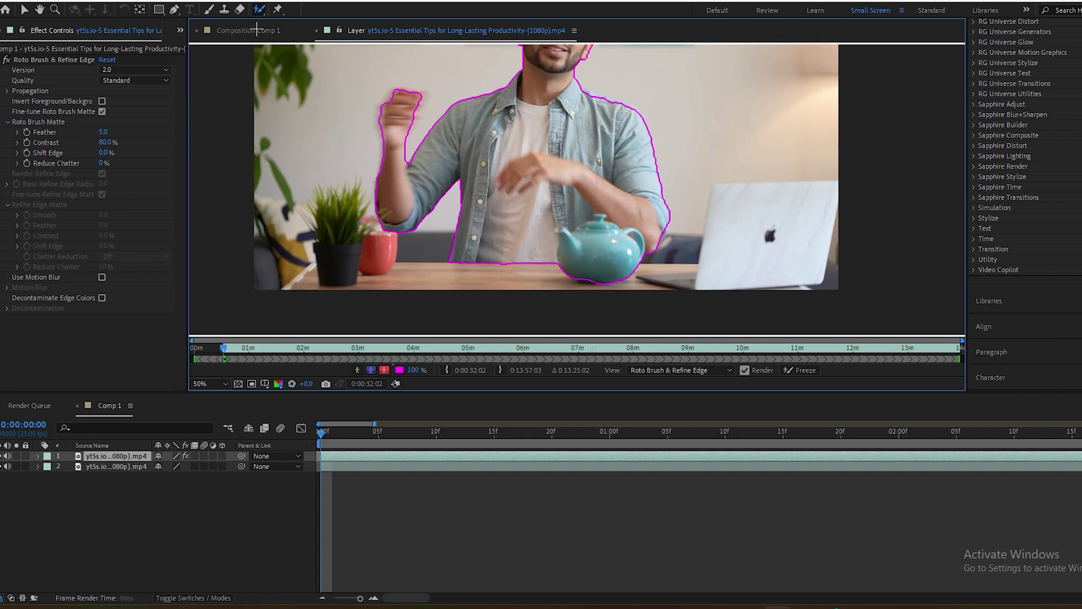
{"action": "scroll", "coordinate": [483, 99], "scroll_direction": "down", "scroll_amount": 1}
{"action": "scroll", "coordinate": [518, 62], "scroll_direction": "up", "scroll_amount": 1}
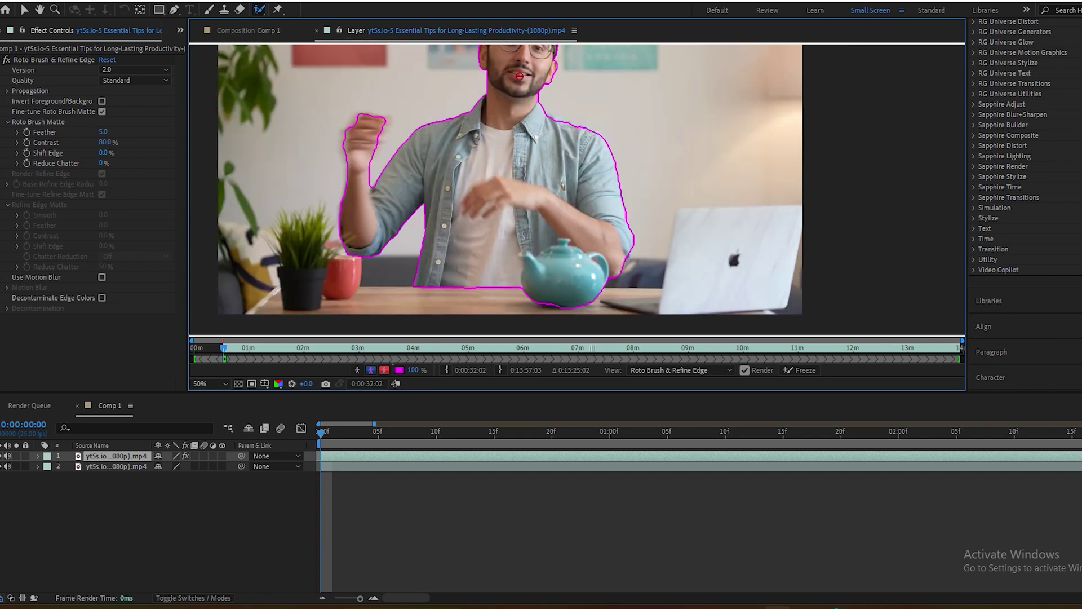
{"action": "scroll", "coordinate": [519, 75], "scroll_direction": "down", "scroll_amount": 1}
{"action": "scroll", "coordinate": [518, 62], "scroll_direction": "up", "scroll_amount": 1}
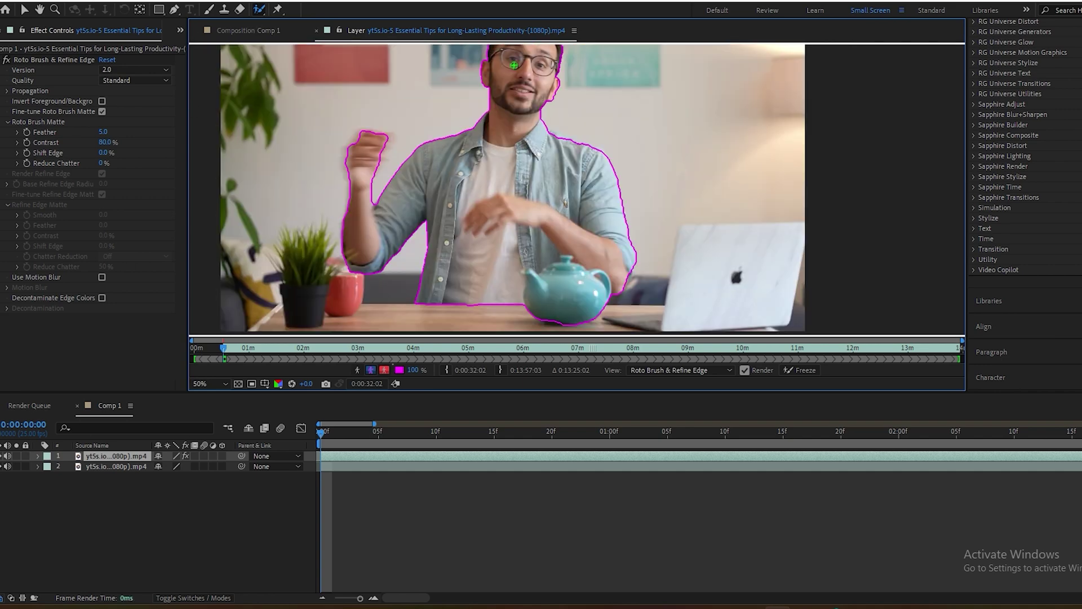
Preview the cutout in Comp 1 with the original video layer hidden, and show that layer again
{"action": "left_click", "coordinate": [260, 30]}
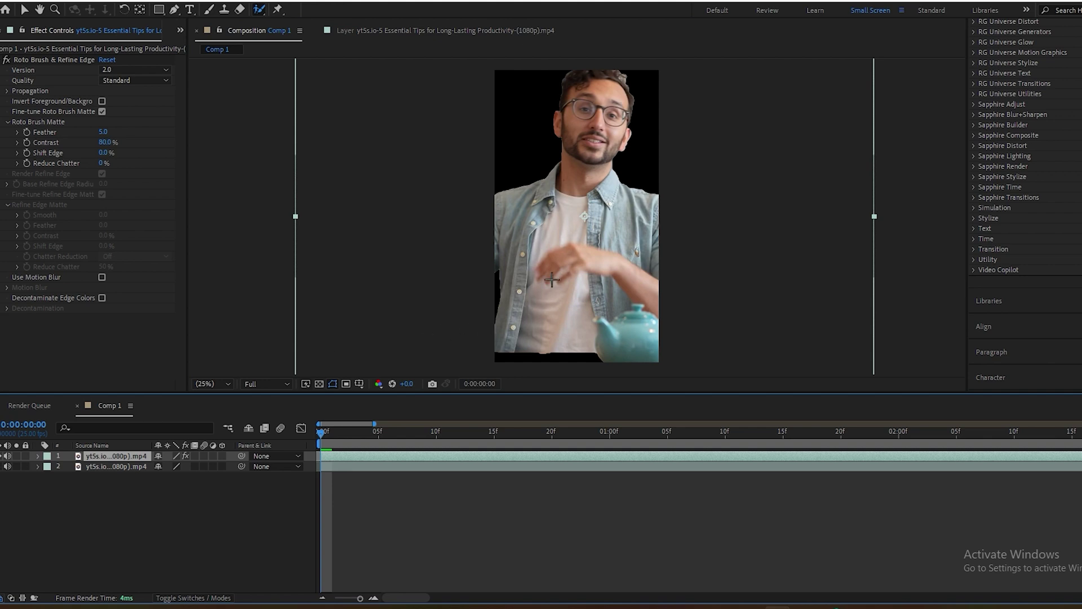
{"action": "left_click", "coordinate": [331, 431]}
{"action": "mouse_move", "coordinate": [335, 433]}
{"action": "left_mouse_down"}
{"action": "mouse_move", "coordinate": [401, 435]}
{"action": "mouse_move", "coordinate": [325, 439]}
{"action": "left_mouse_up"}
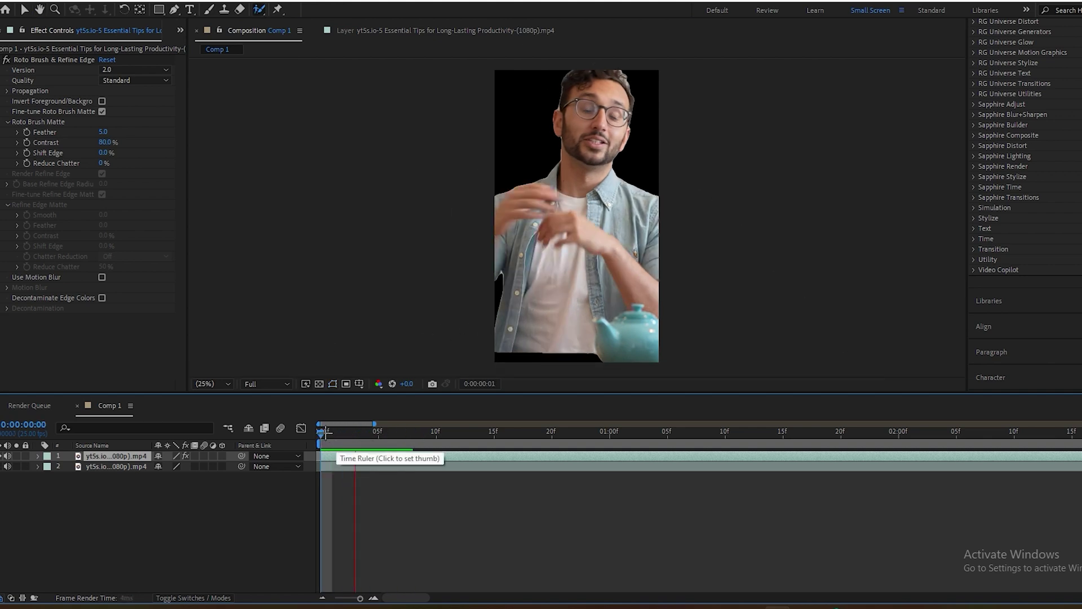
{"action": "left_click_drag", "start_coordinate": [437, 437], "coordinate": [2, 471]}
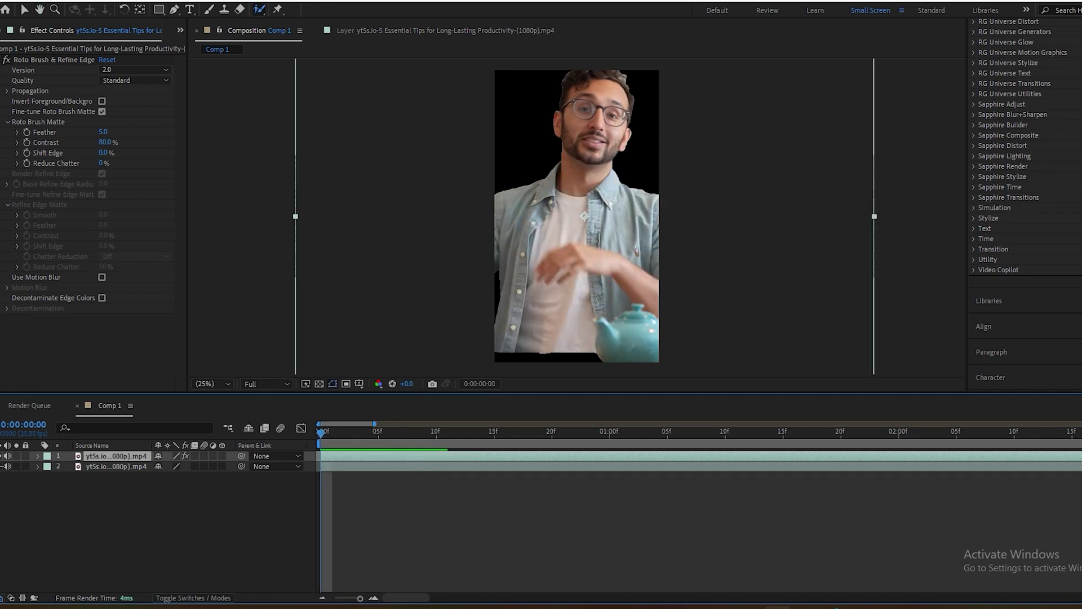
{"action": "left_click", "coordinate": [2, 466]}
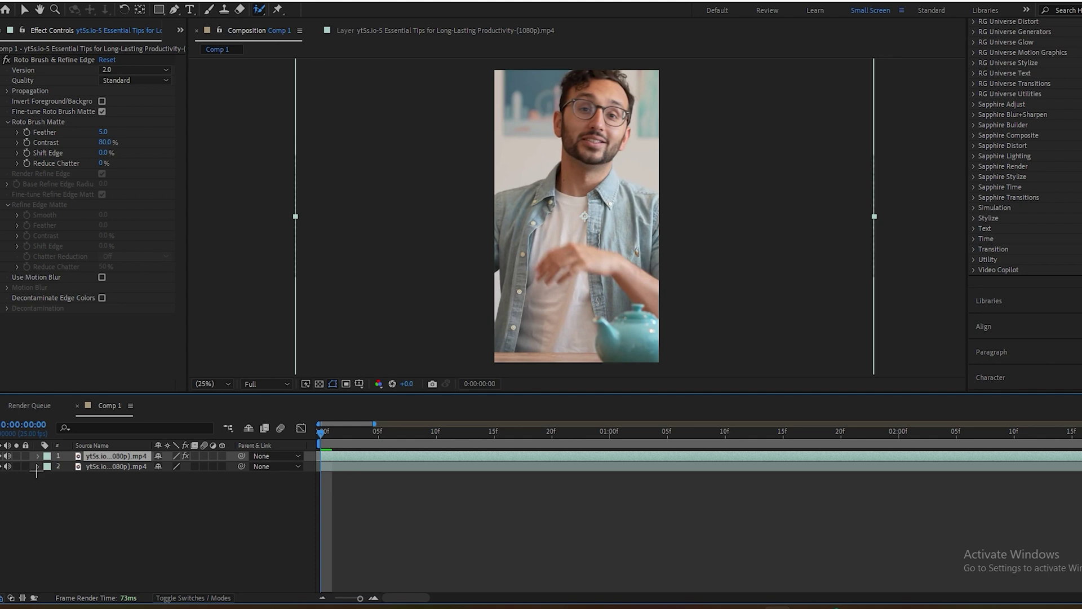
{"action": "left_click", "coordinate": [269, 528]}
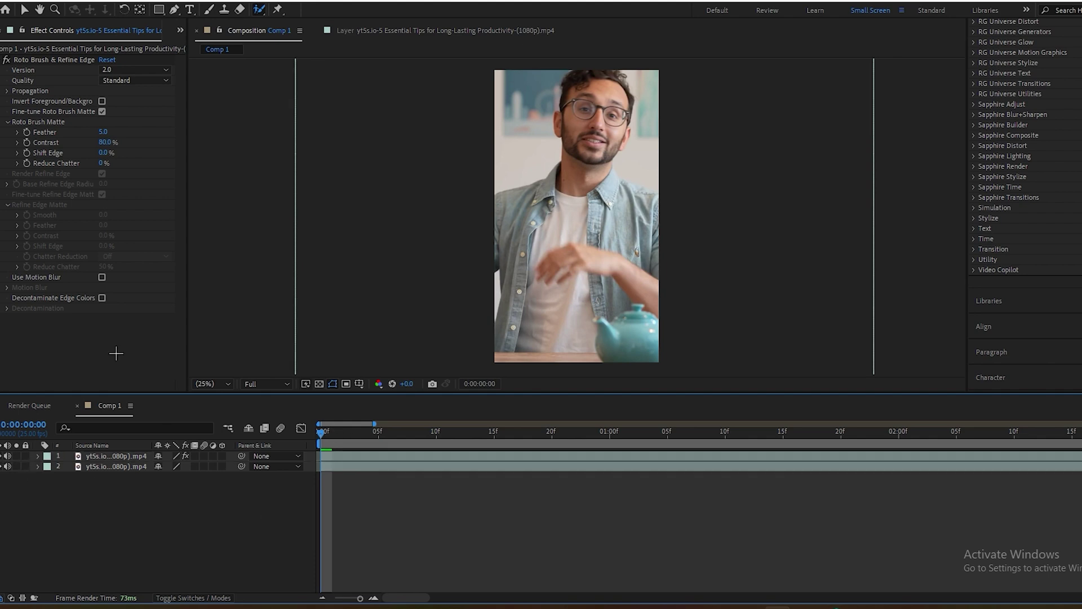
Add the istockphoto removebg-preview PNG from the project files to Comp 1
{"action": "left_click", "coordinate": [179, 29]}
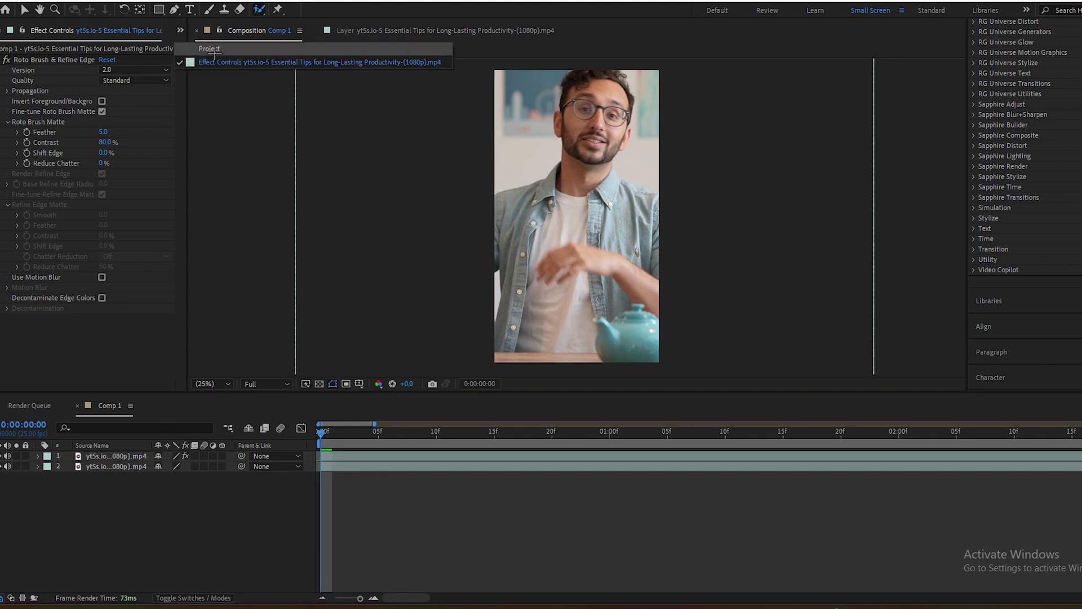
{"action": "left_click", "coordinate": [214, 62]}
{"action": "left_click", "coordinate": [56, 190]}
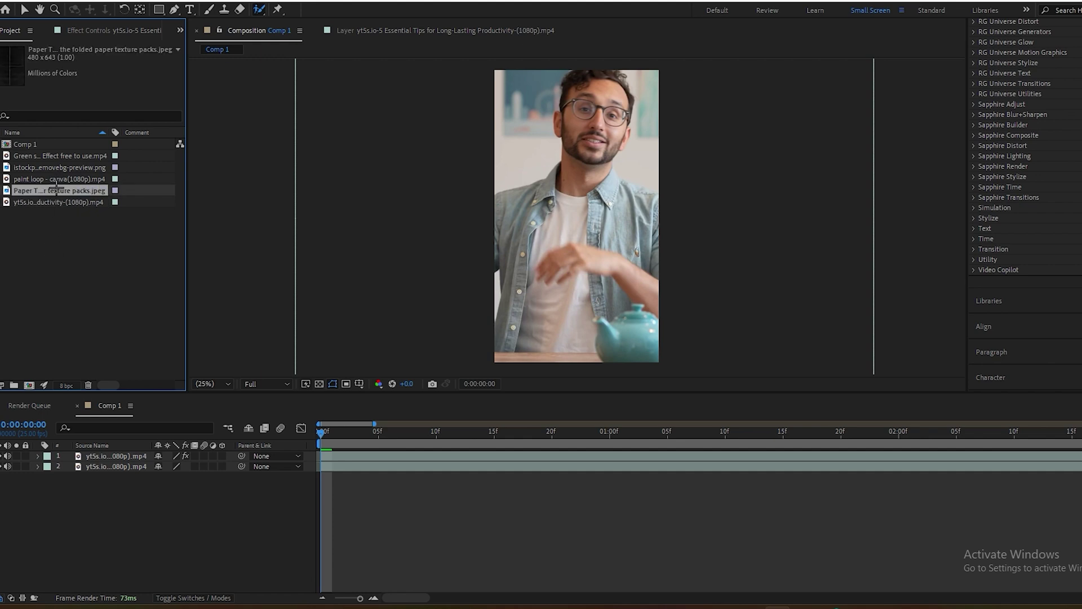
{"action": "left_click", "coordinate": [55, 179]}
{"action": "left_click", "coordinate": [49, 168]}
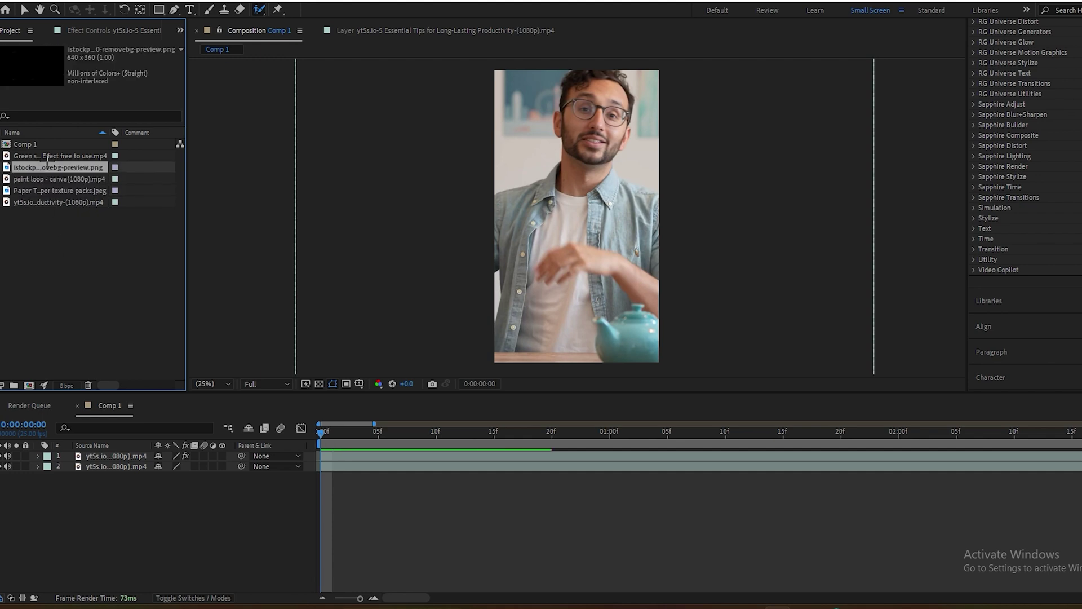
{"action": "left_click_drag", "start_coordinate": [47, 167], "coordinate": [56, 486]}
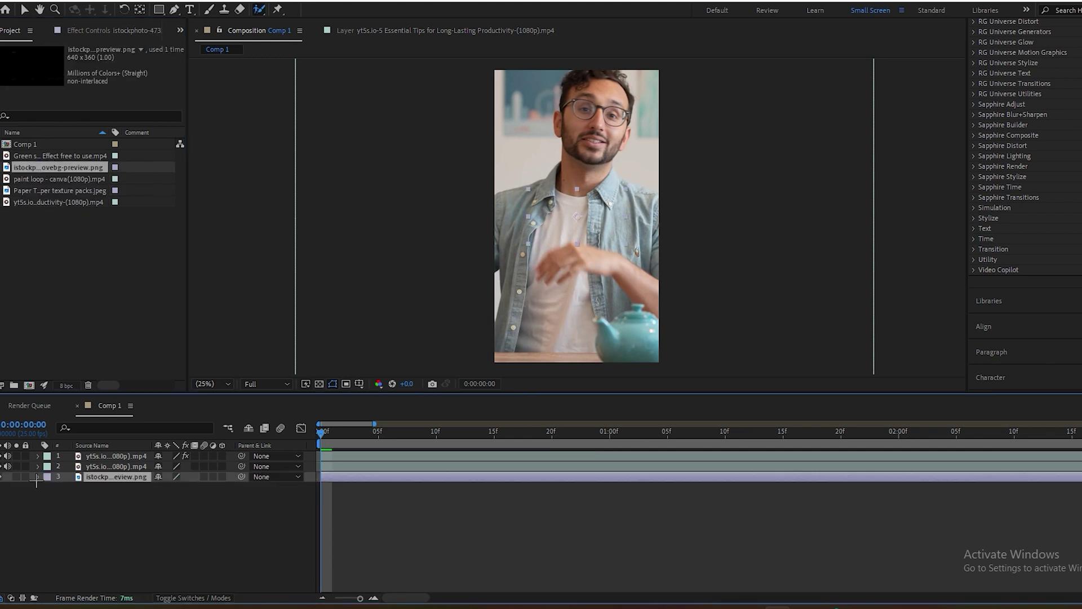
Place the PNG layer between the cutout and the original video, and scale it to 380%
{"action": "left_click_drag", "start_coordinate": [124, 478], "coordinate": [302, 472]}
{"action": "key", "text": "s"}
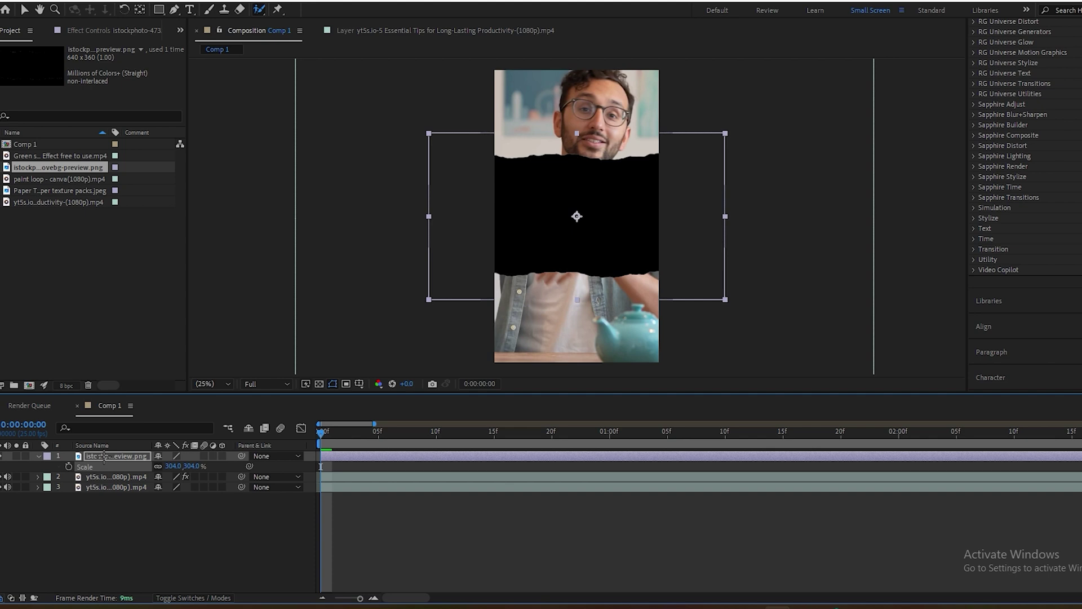
{"action": "left_click_drag", "start_coordinate": [105, 455], "coordinate": [106, 481]}
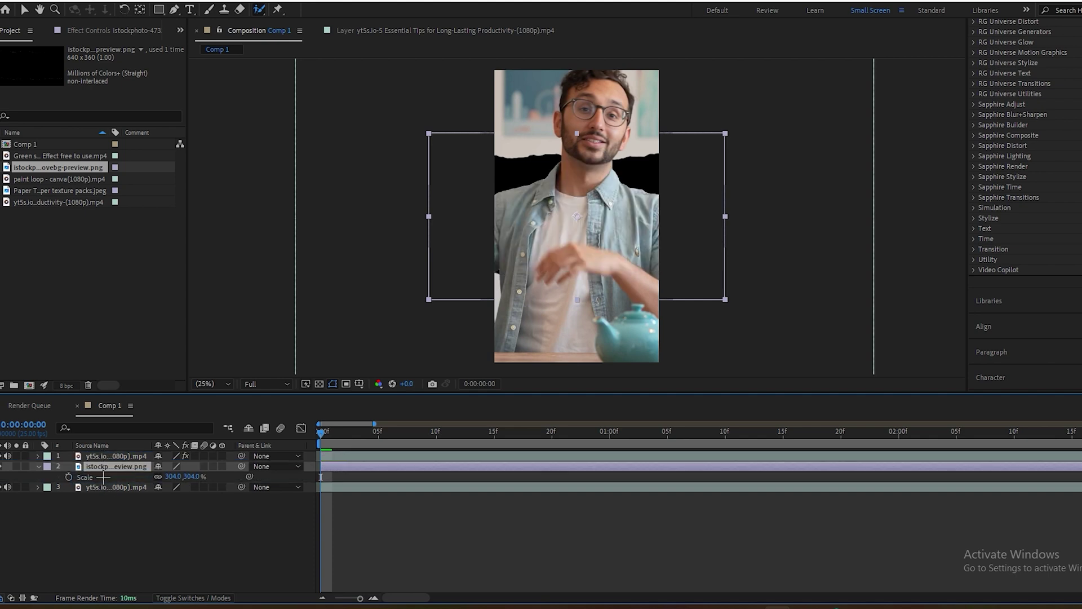
{"action": "left_click_drag", "start_coordinate": [174, 476], "coordinate": [226, 476]}
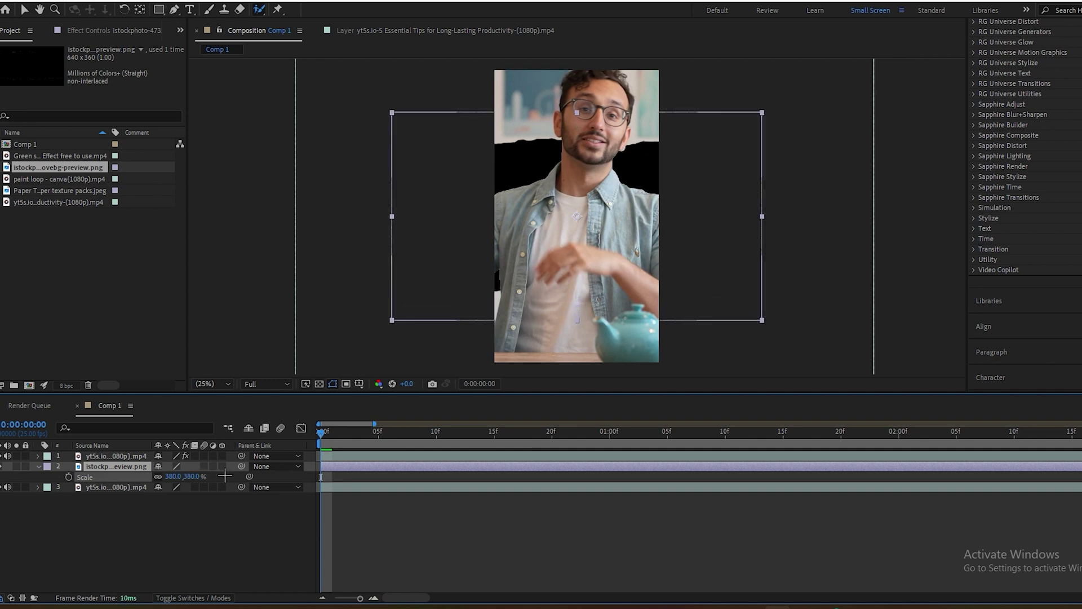
Move the torn-paper layer up behind the speaker's shoulders to position 580, 156, and enlarge it slightly
{"action": "key", "text": "v"}
{"action": "left_click_drag", "start_coordinate": [720, 174], "coordinate": [647, 97]}
{"action": "left_click_drag", "start_coordinate": [630, 136], "coordinate": [631, 112]}
{"action": "mouse_move", "coordinate": [635, 169]}
{"action": "left_mouse_down"}
{"action": "mouse_move", "coordinate": [636, 131]}
{"action": "mouse_move", "coordinate": [643, 166]}
{"action": "left_mouse_up"}
{"action": "left_click_drag", "start_coordinate": [172, 476], "coordinate": [185, 476]}
{"action": "left_click_drag", "start_coordinate": [650, 164], "coordinate": [650, 154]}
{"action": "left_click", "coordinate": [463, 540]}
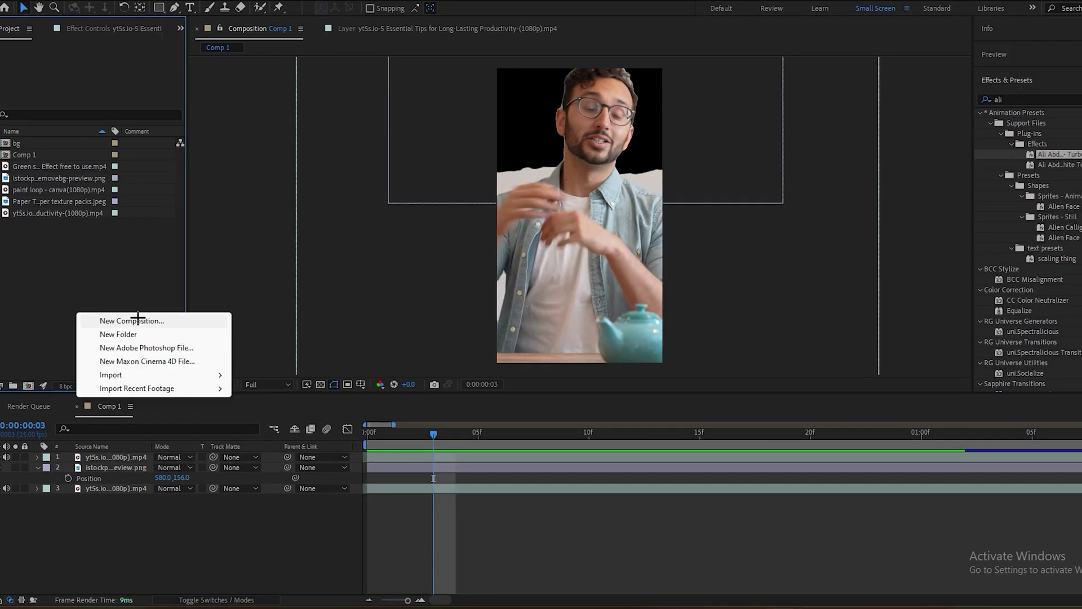
Create a new 1080 x 1920 composition named bg at 25 frames per second
{"action": "left_click", "coordinate": [131, 321]}
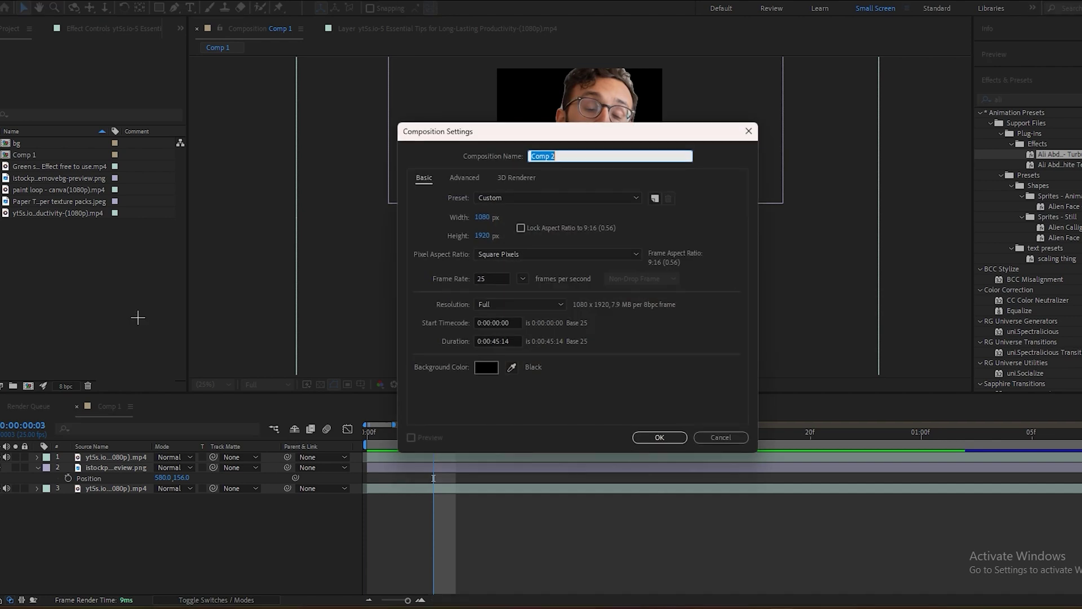
{"action": "type", "text": "bg"}
{"action": "key", "text": "Return"}
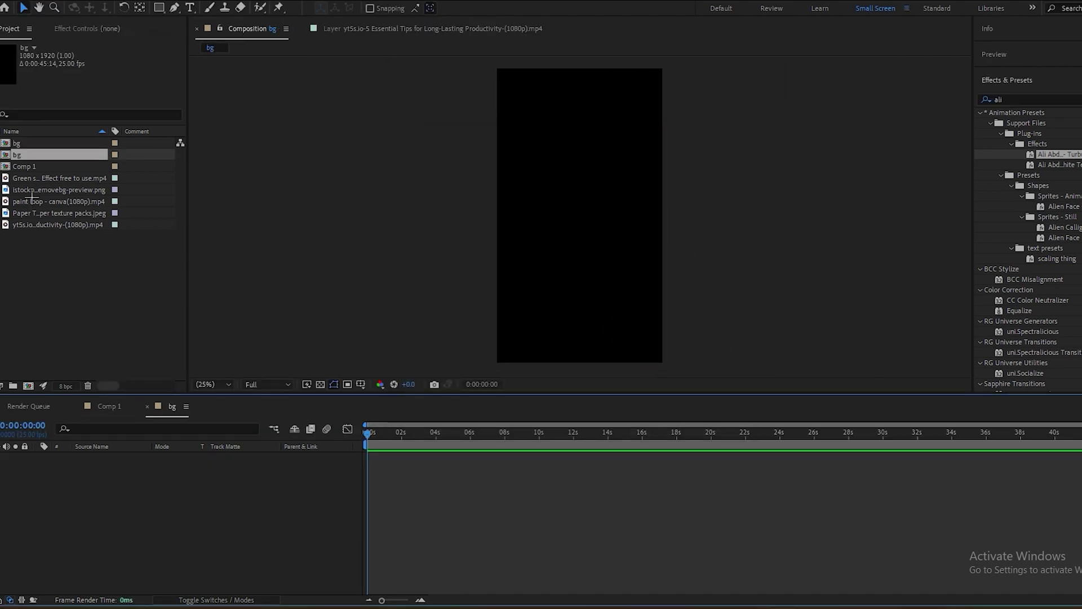
Add the paper texture JPEG to the bg composition and scale it to 299%
{"action": "left_click", "coordinate": [37, 178]}
{"action": "left_click", "coordinate": [62, 213]}
{"action": "mouse_move", "coordinate": [38, 212]}
{"action": "left_mouse_down"}
{"action": "mouse_move", "coordinate": [162, 495]}
{"action": "mouse_move", "coordinate": [248, 458]}
{"action": "mouse_move", "coordinate": [276, 479]}
{"action": "mouse_move", "coordinate": [290, 526]}
{"action": "left_mouse_up"}
{"action": "key", "text": "s"}
{"action": "left_click", "coordinate": [290, 527]}
Add the paint loop - canva video above the paper texture and scale it to 218%
{"action": "left_click", "coordinate": [37, 201]}
{"action": "mouse_move", "coordinate": [37, 201]}
{"action": "left_mouse_down"}
{"action": "mouse_move", "coordinate": [118, 474]}
{"action": "mouse_move", "coordinate": [122, 452]}
{"action": "mouse_move", "coordinate": [180, 467]}
{"action": "left_mouse_up"}
{"action": "left_click", "coordinate": [118, 492]}
{"action": "key", "text": "s"}
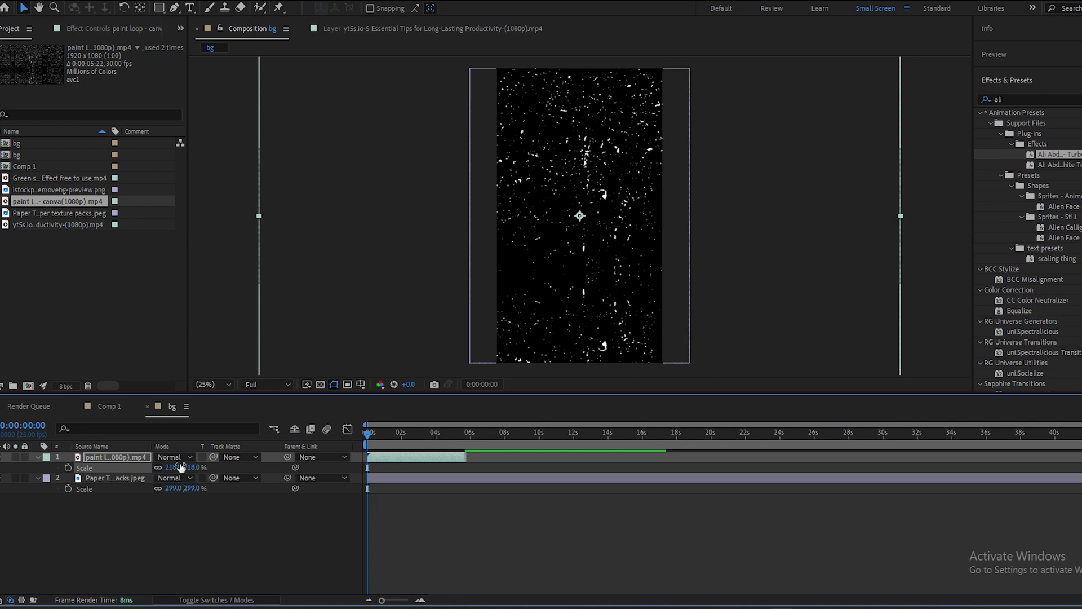
Set the paint loop layer's blend mode to Screen and its opacity to 40%
{"action": "left_click", "coordinate": [172, 456]}
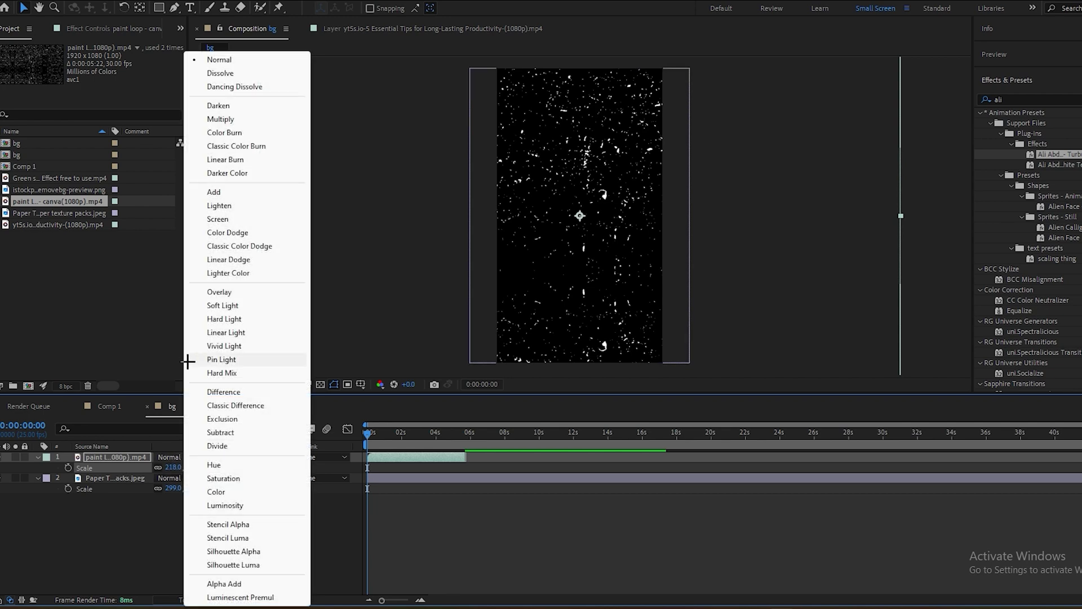
{"action": "left_click", "coordinate": [236, 219]}
{"action": "key", "text": "t"}
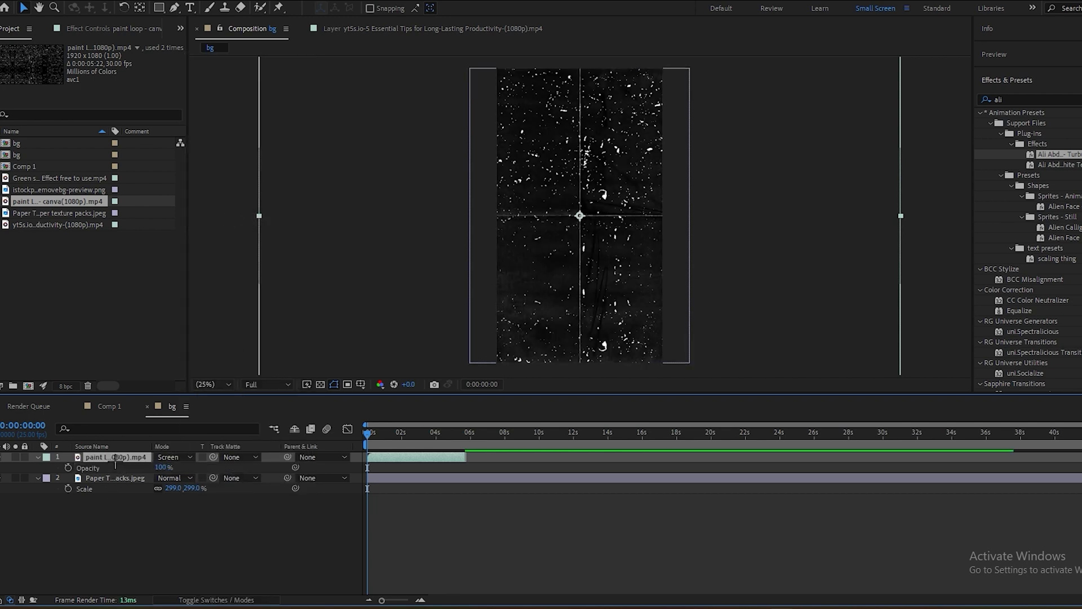
{"action": "left_click", "coordinate": [165, 467]}
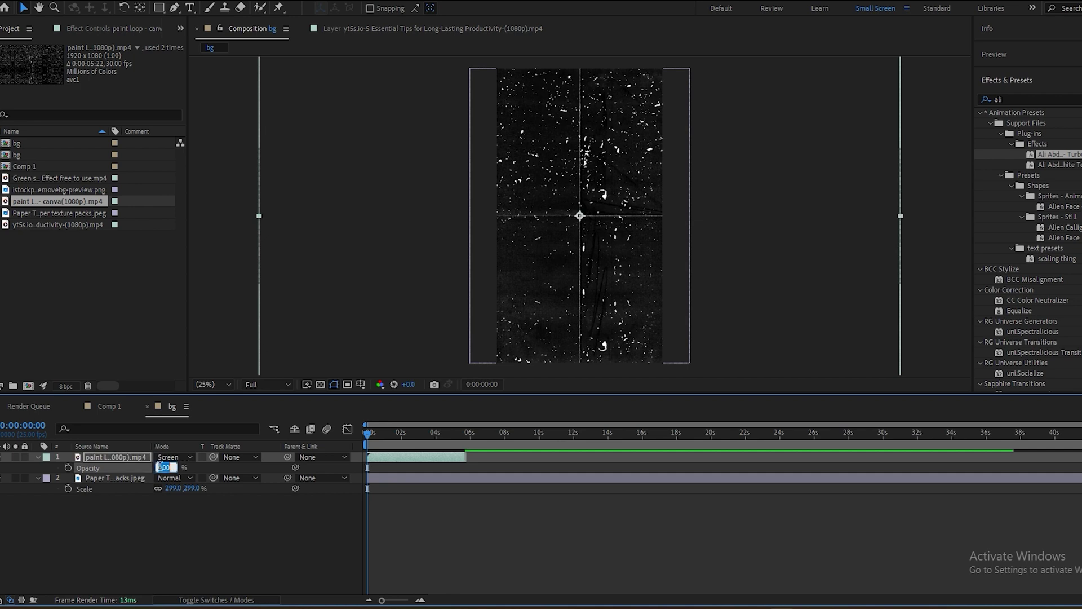
{"action": "type", "text": "50"}
{"action": "key", "text": "Return"}
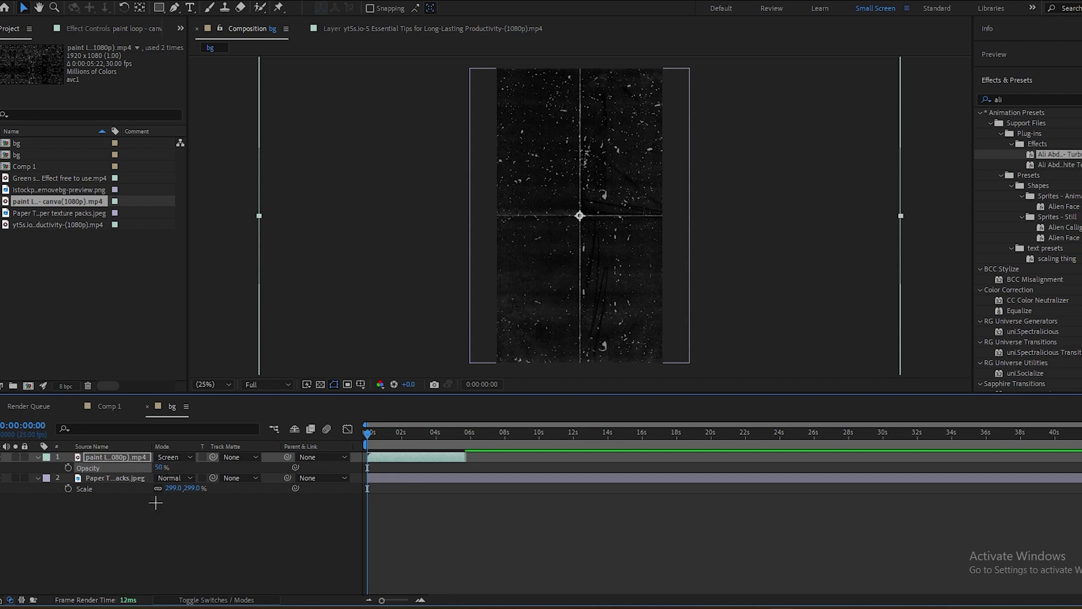
{"action": "left_click", "coordinate": [161, 468]}
{"action": "key", "text": "Return"}
{"action": "left_click", "coordinate": [174, 498]}
Apply the Levels effect to the paper texture layer with Input Black at 9, and save the project
{"action": "left_click", "coordinate": [120, 478]}
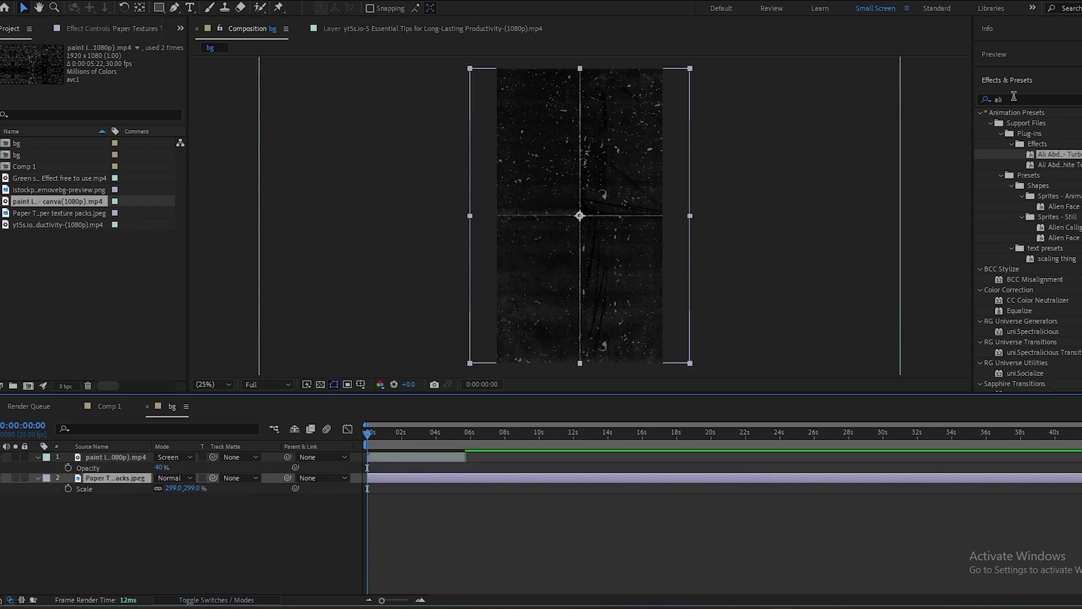
{"action": "left_click", "coordinate": [1013, 98]}
{"action": "type", "text": "leve"}
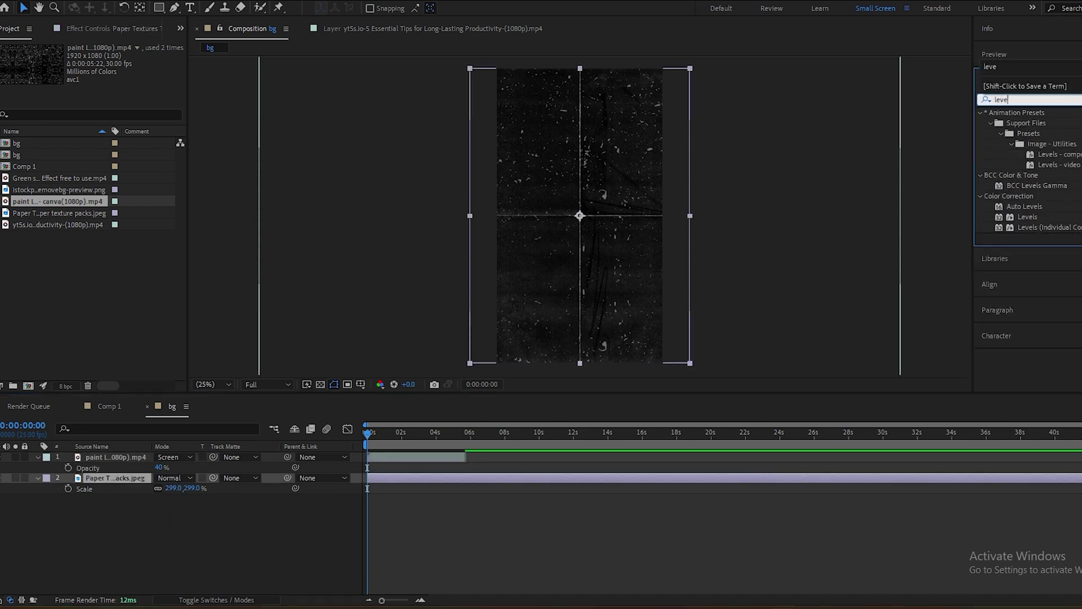
{"action": "left_click_drag", "start_coordinate": [1027, 217], "coordinate": [110, 480]}
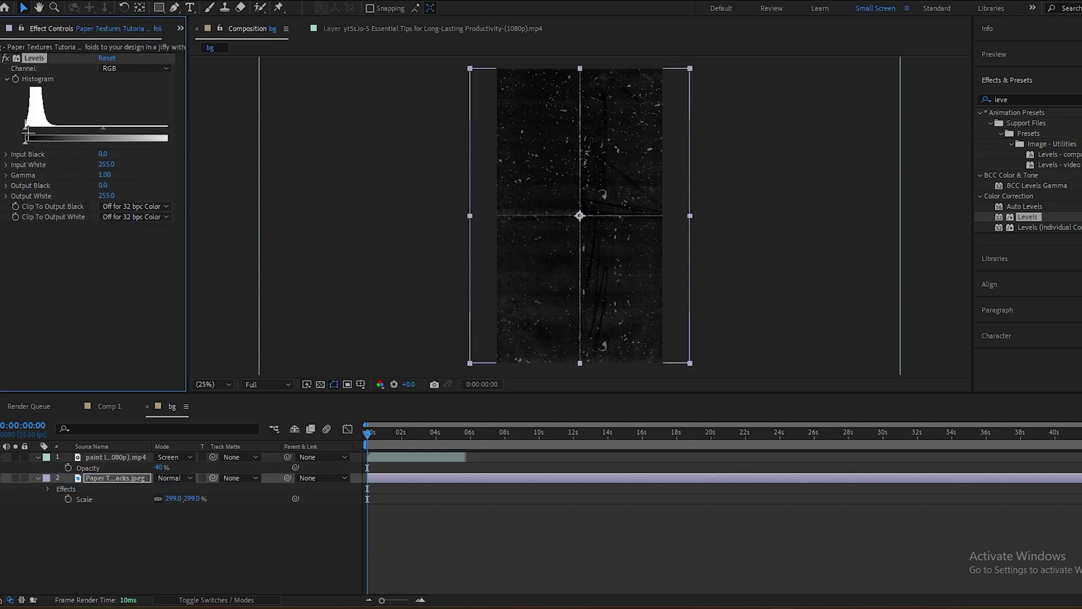
{"action": "left_click_drag", "start_coordinate": [30, 129], "coordinate": [31, 129]}
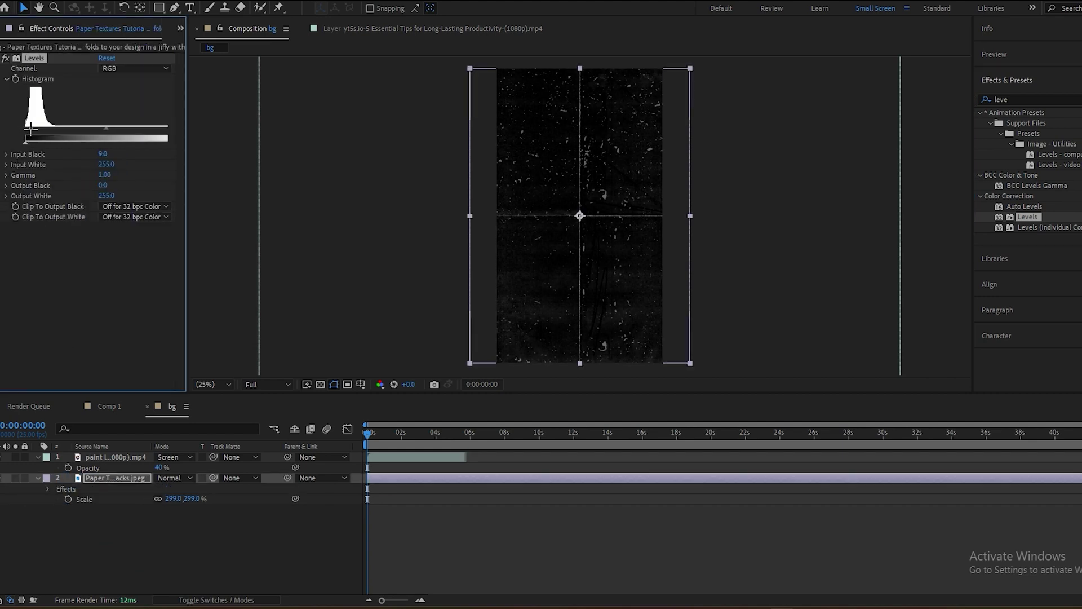
{"action": "left_click", "coordinate": [160, 511]}
{"action": "key", "text": "ctrl+s"}
{"action": "left_click", "coordinate": [410, 521]}
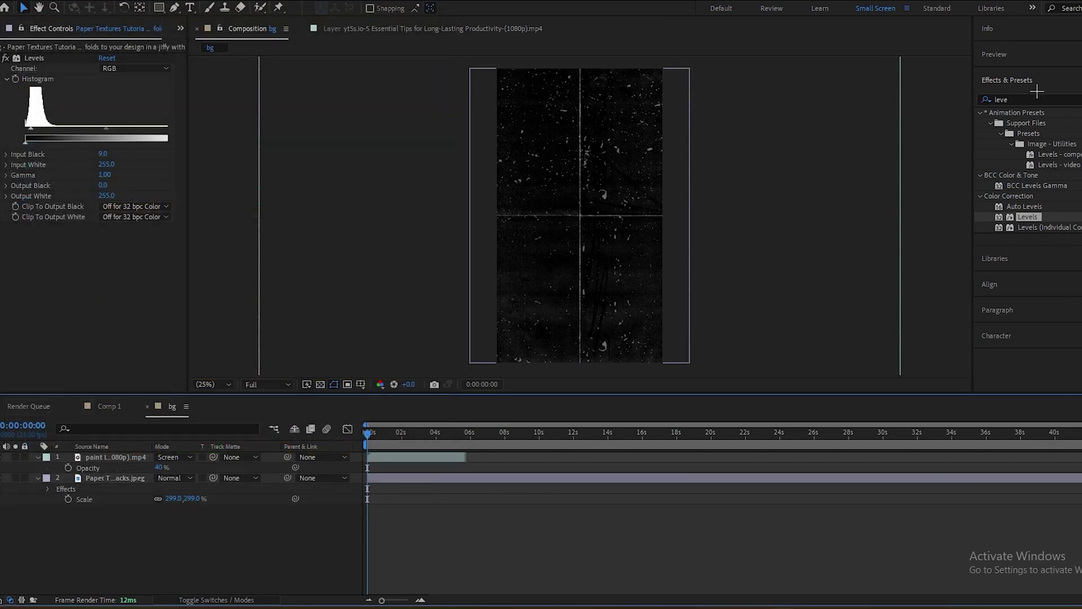
Apply the "Ali Abd" turbulent displace preset to the paper texture layer and preview the bg composition
{"action": "left_click", "coordinate": [1018, 98]}
{"action": "type", "text": "ali"}
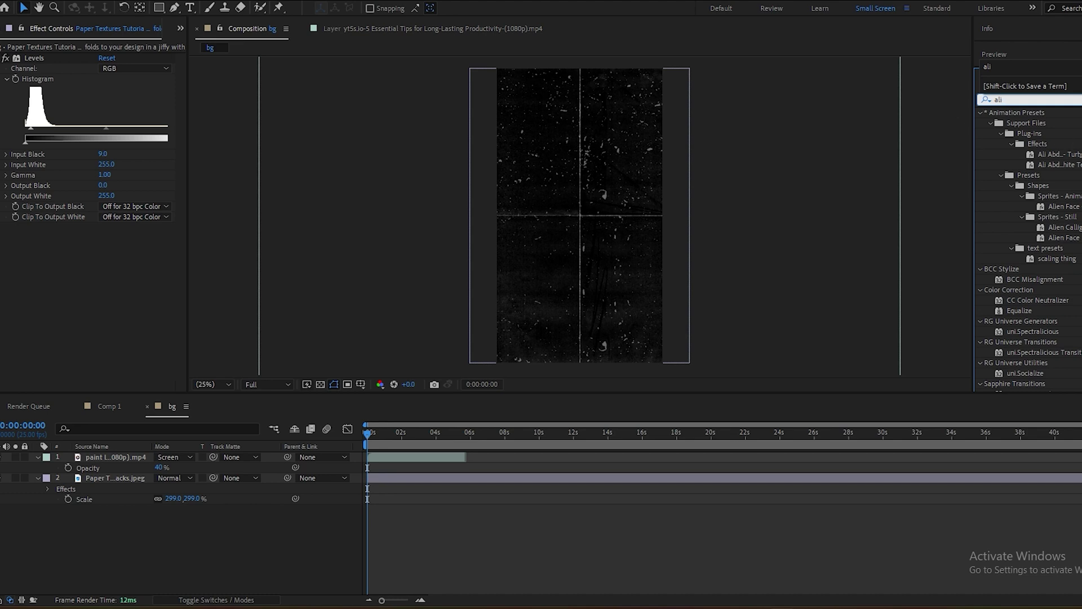
{"action": "key", "text": "Escape"}
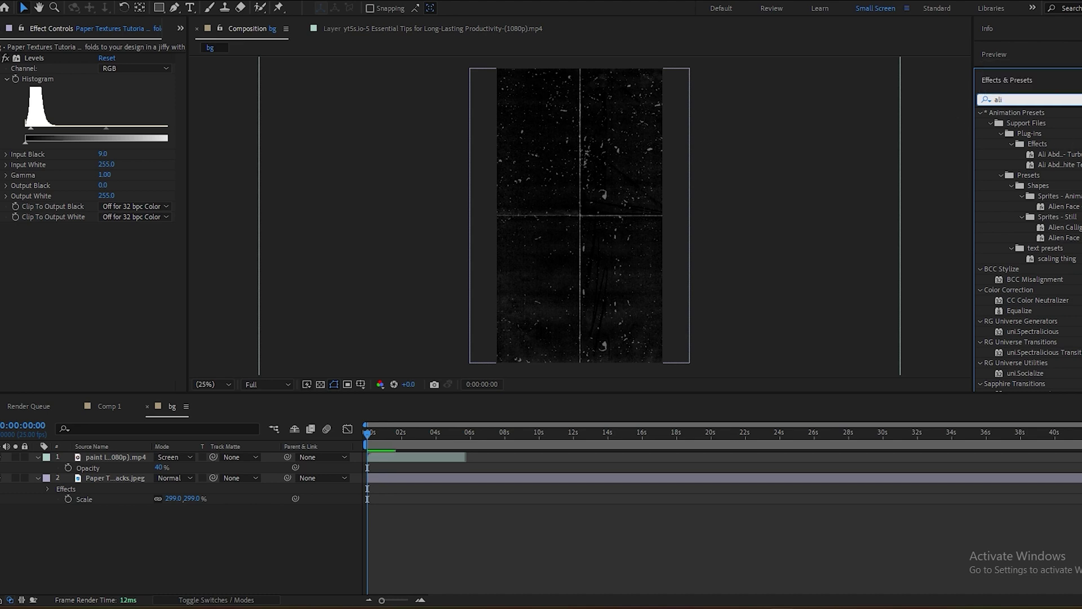
{"action": "left_click_drag", "start_coordinate": [1049, 154], "coordinate": [111, 480]}
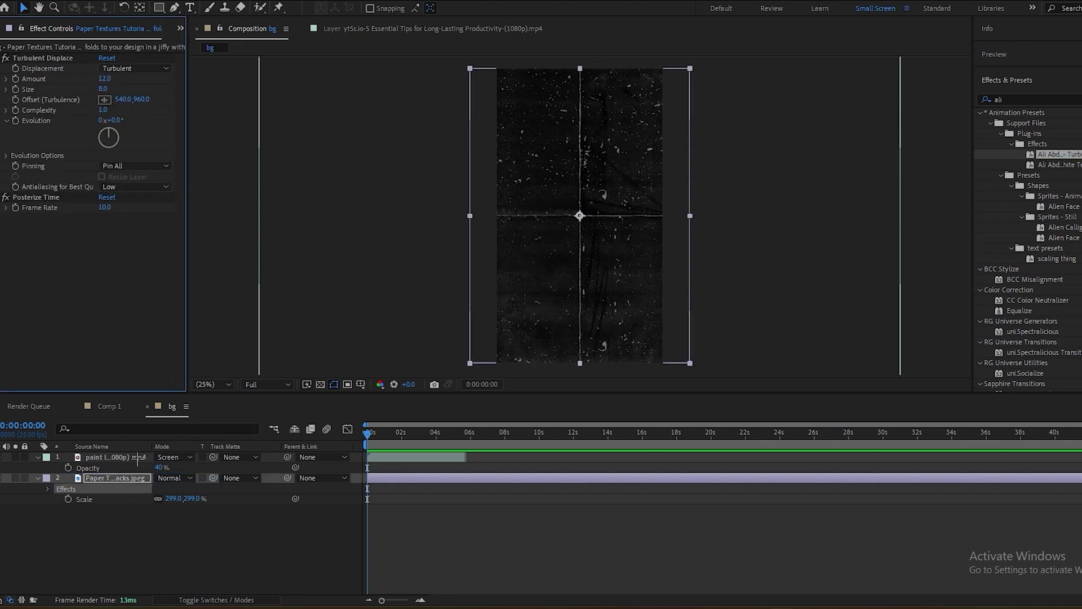
{"action": "key", "text": "space"}
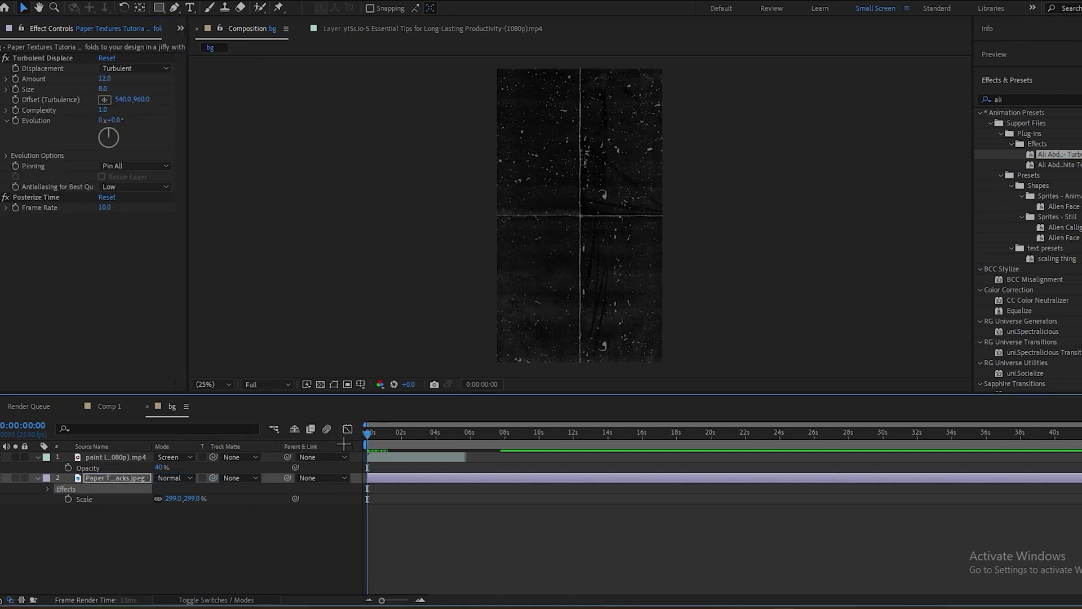
{"action": "left_click_drag", "start_coordinate": [372, 435], "coordinate": [383, 431]}
{"action": "key", "text": "space"}
{"action": "key", "text": "space"}
{"action": "left_click_drag", "start_coordinate": [396, 432], "coordinate": [308, 455]}
Add the expression wiggle(1,0.5) to the paper texture layer's rotation and play back the motion
{"action": "left_click_drag", "start_coordinate": [90, 563], "coordinate": [116, 484]}
{"action": "left_click", "coordinate": [117, 478]}
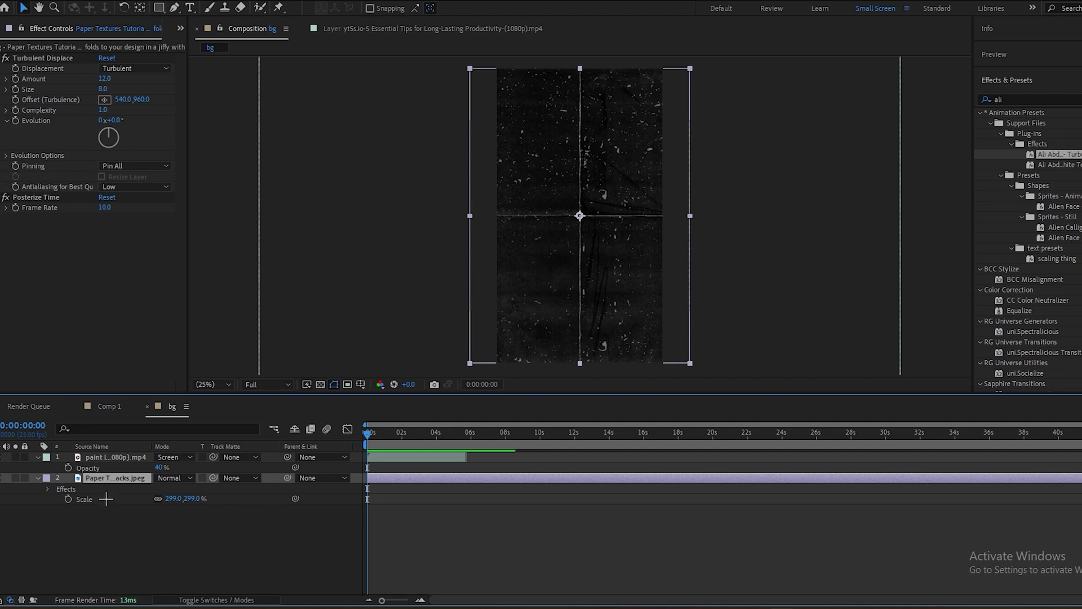
{"action": "key", "text": "r"}
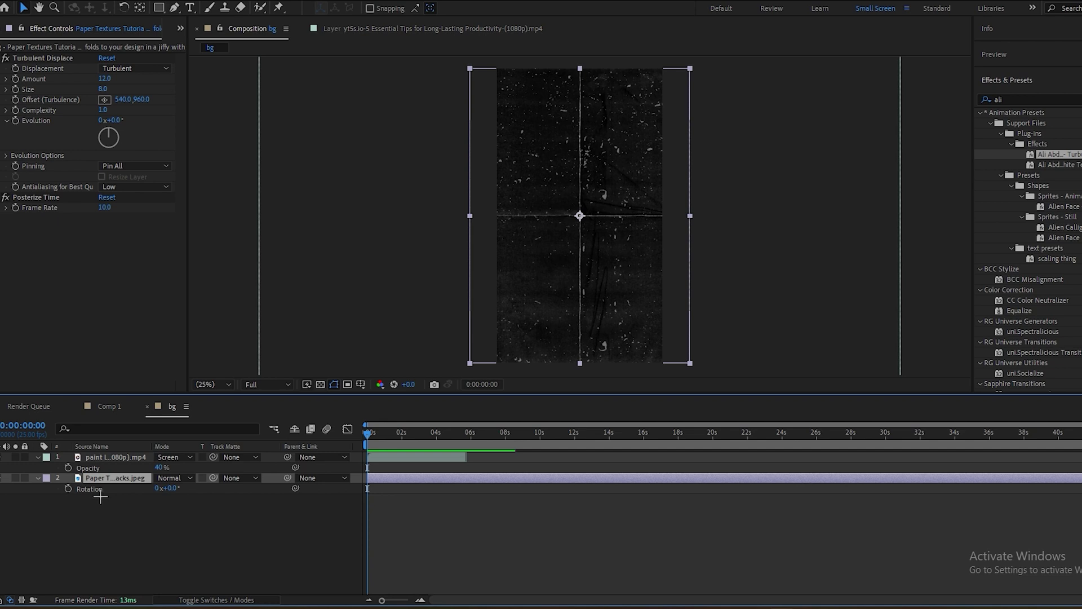
{"action": "left_click", "coordinate": [68, 488], "text": "alt"}
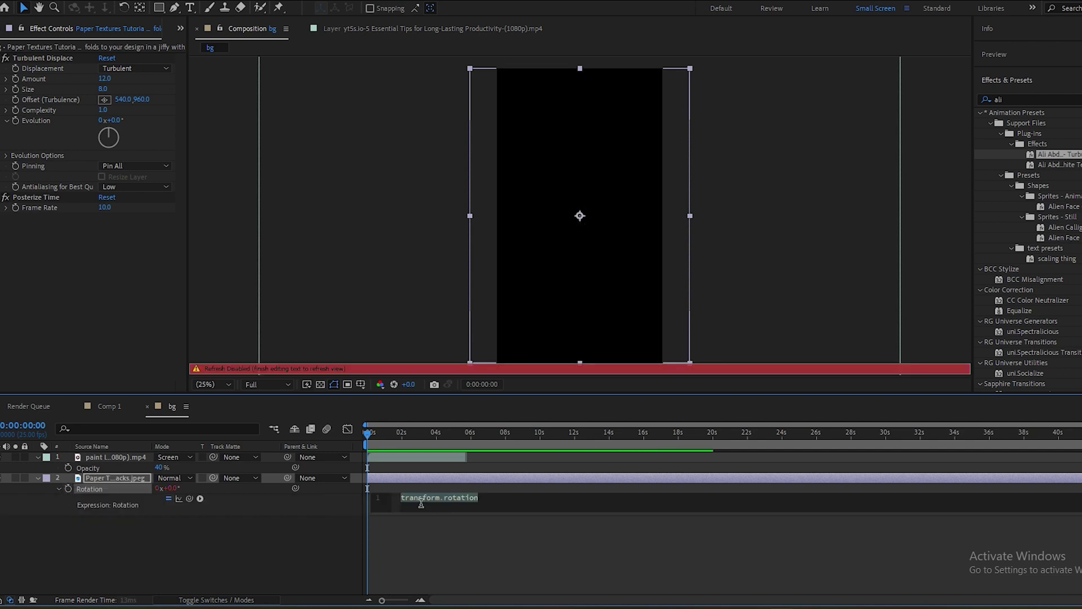
{"action": "type", "text": "WIGGL"}
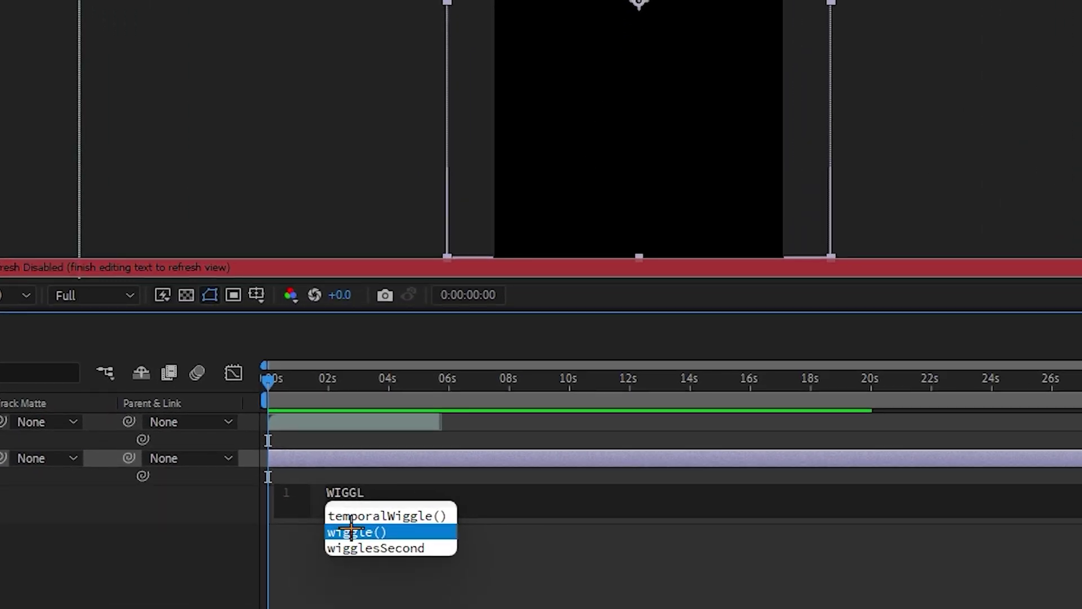
{"action": "left_click", "coordinate": [373, 533]}
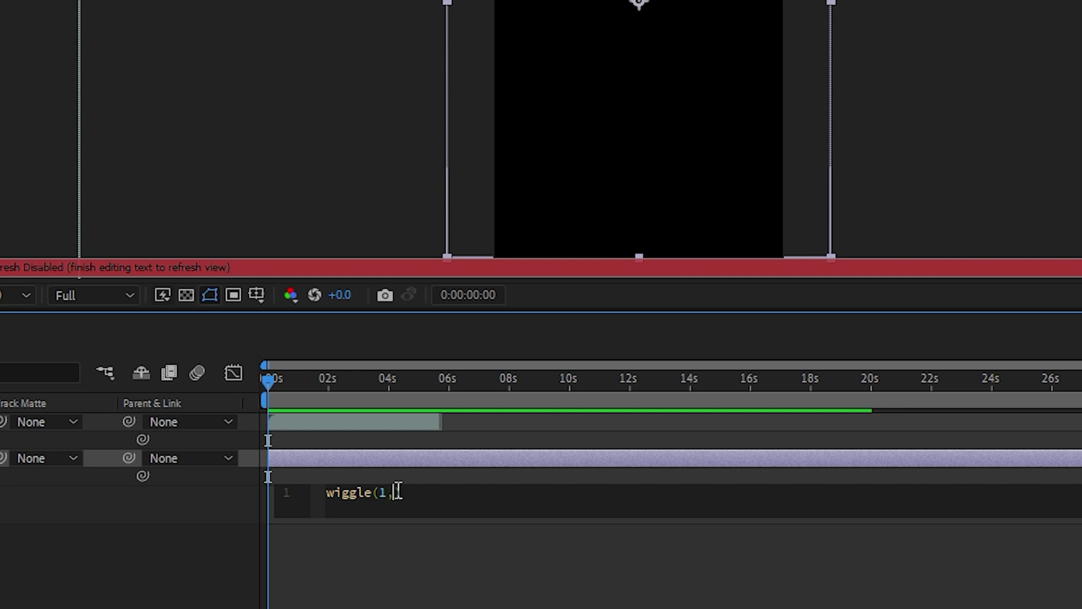
{"action": "type", "text": "1,0.5"}
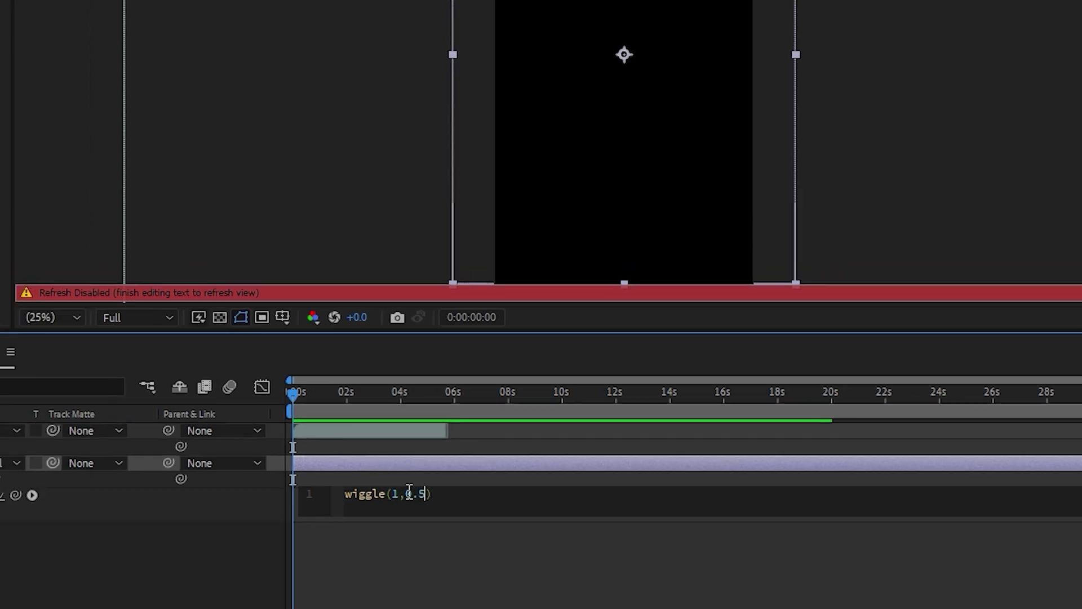
{"action": "left_click", "coordinate": [397, 555]}
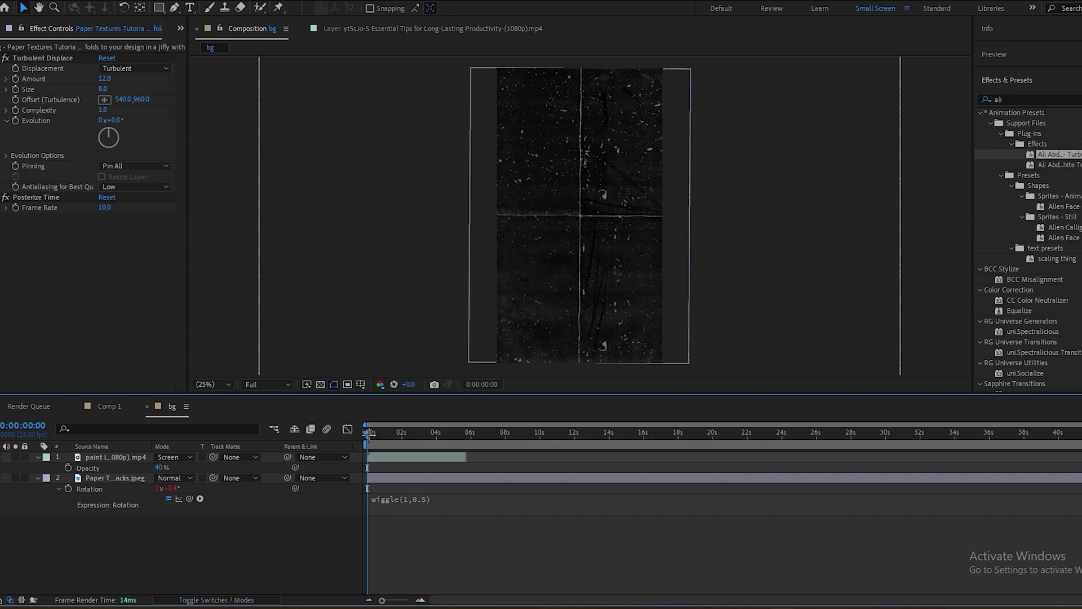
{"action": "key", "text": "space"}
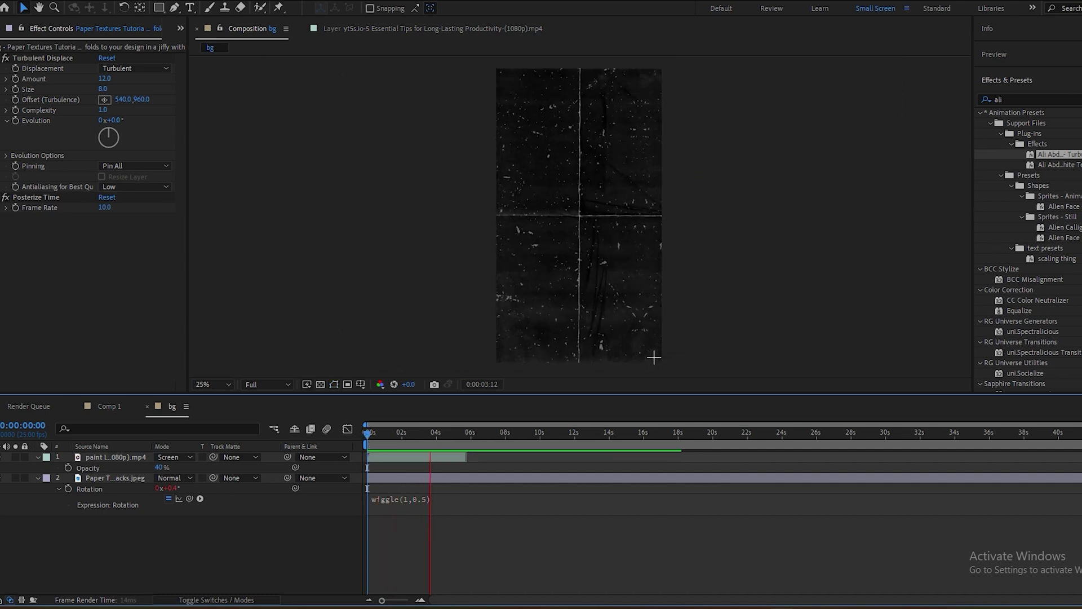
{"action": "key", "text": "space"}
{"action": "key", "text": "space"}
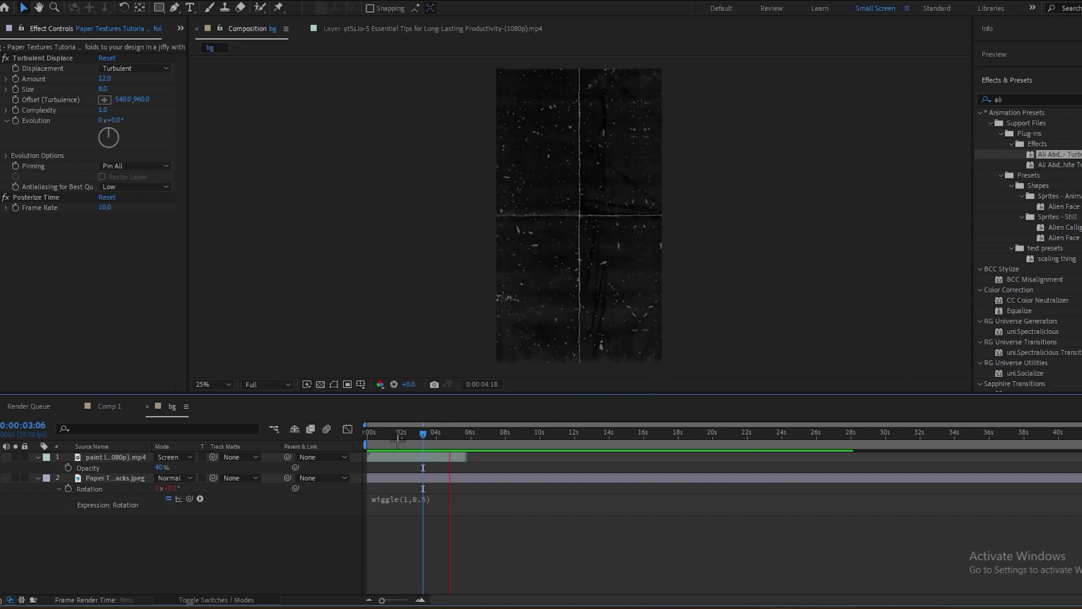
{"action": "key", "text": "space"}
Place the green screen halftone video on top of the bg composition from time zero and scale it to 272%
{"action": "key", "text": "Home"}
{"action": "left_click", "coordinate": [181, 27]}
{"action": "left_click", "coordinate": [208, 45]}
{"action": "left_click_drag", "start_coordinate": [44, 179], "coordinate": [145, 515]}
{"action": "left_click_drag", "start_coordinate": [117, 449], "coordinate": [268, 454]}
{"action": "key", "text": "s"}
Apply Keylight (1.2) to the halftone layer with its green as the Screen Colour, and save the project
{"action": "left_click_drag", "start_coordinate": [1011, 99], "coordinate": [922, 107]}
{"action": "key", "text": "BackSpace"}
{"action": "type", "text": "keyligh"}
{"action": "left_click_drag", "start_coordinate": [1027, 175], "coordinate": [601, 203]}
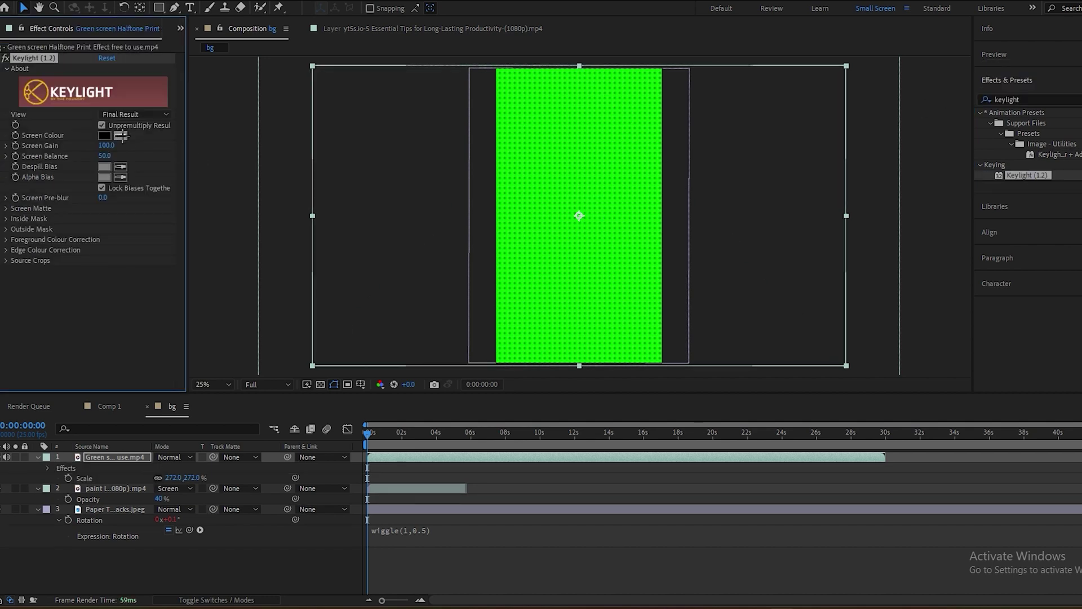
{"action": "left_click", "coordinate": [574, 149]}
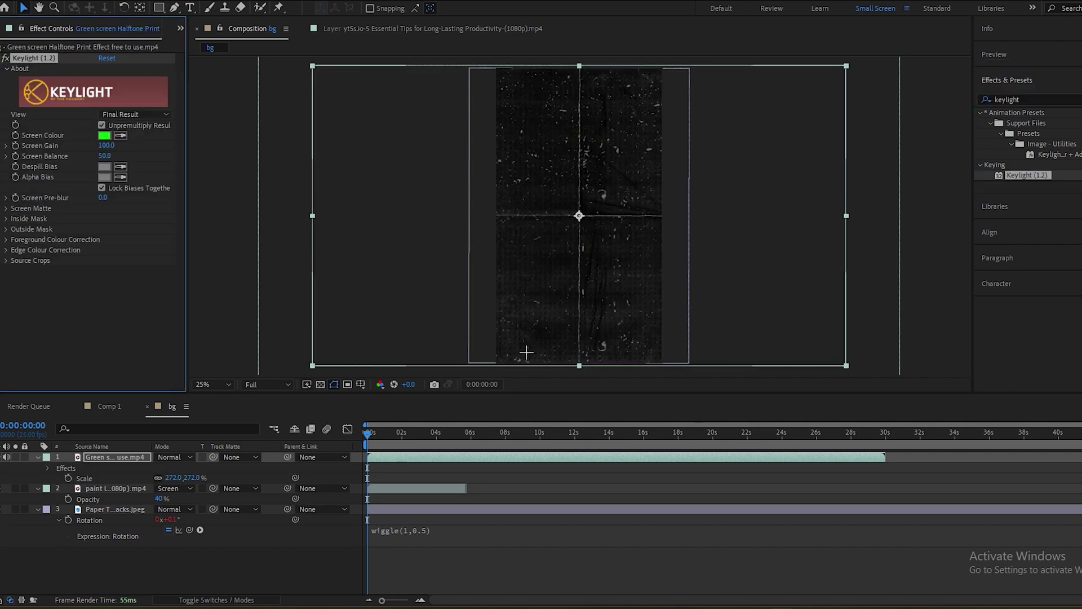
{"action": "left_click", "coordinate": [266, 551]}
{"action": "key", "text": "ctrl+s"}
{"action": "left_click", "coordinate": [355, 519]}
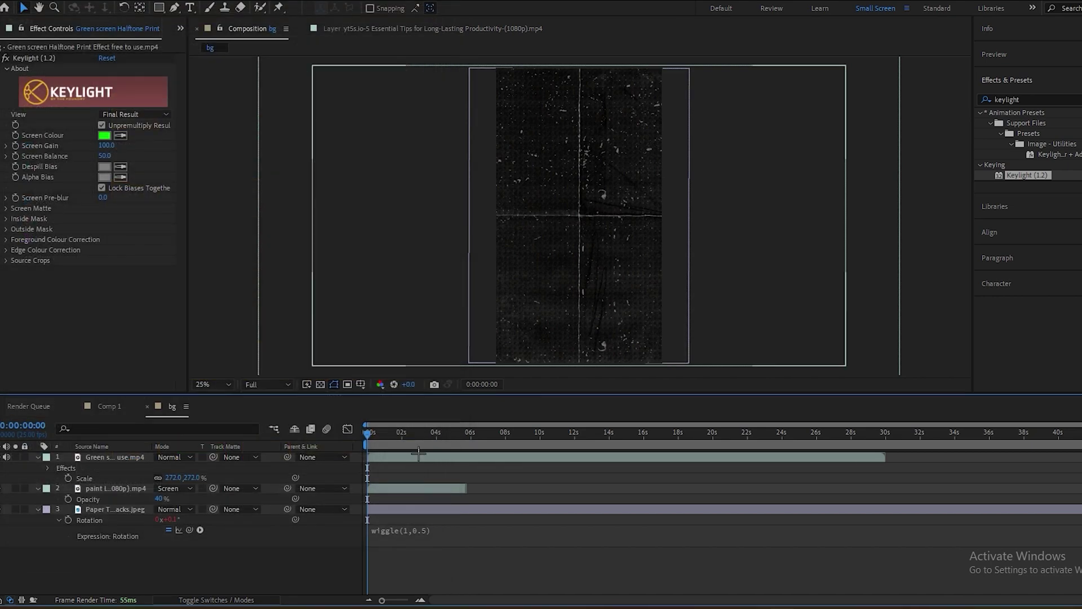
Preview the bg composition, and return to Comp 1 with the project files shown
{"action": "key", "text": "space"}
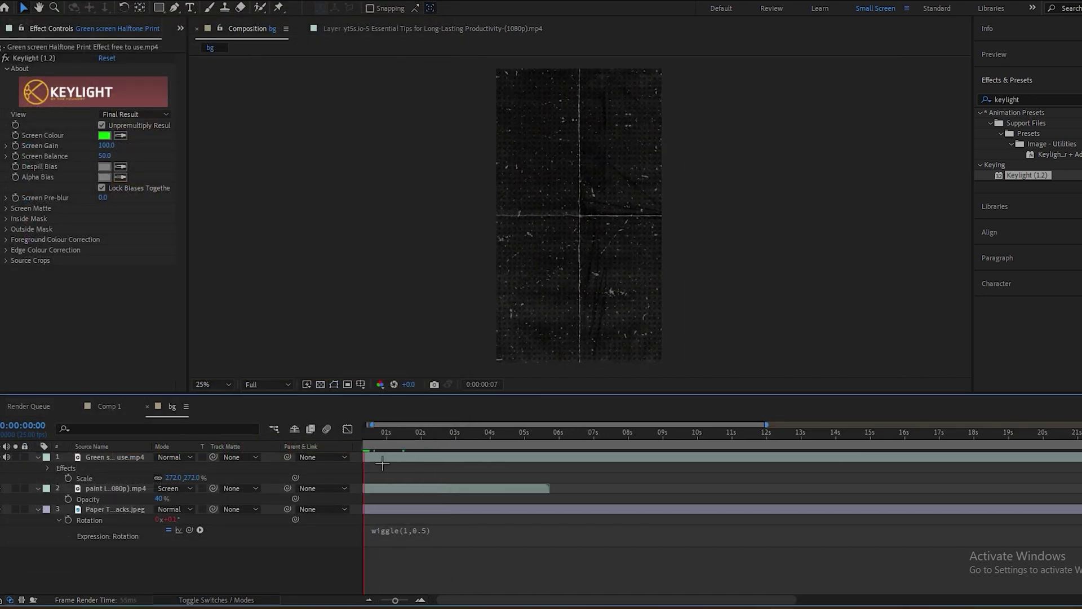
{"action": "key", "text": "space"}
{"action": "left_click", "coordinate": [109, 406]}
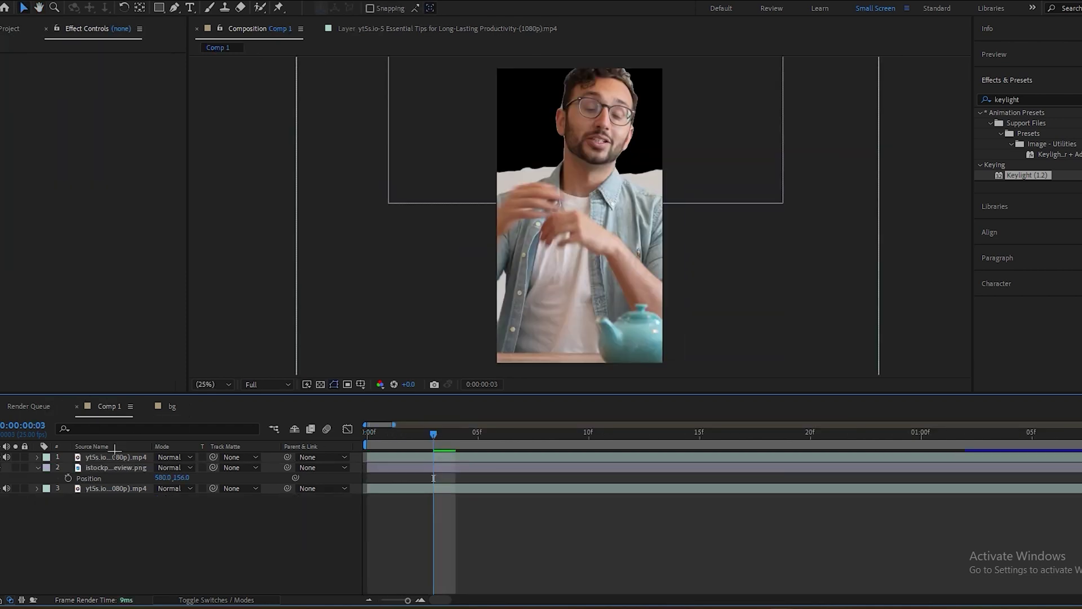
{"action": "left_click", "coordinate": [11, 29]}
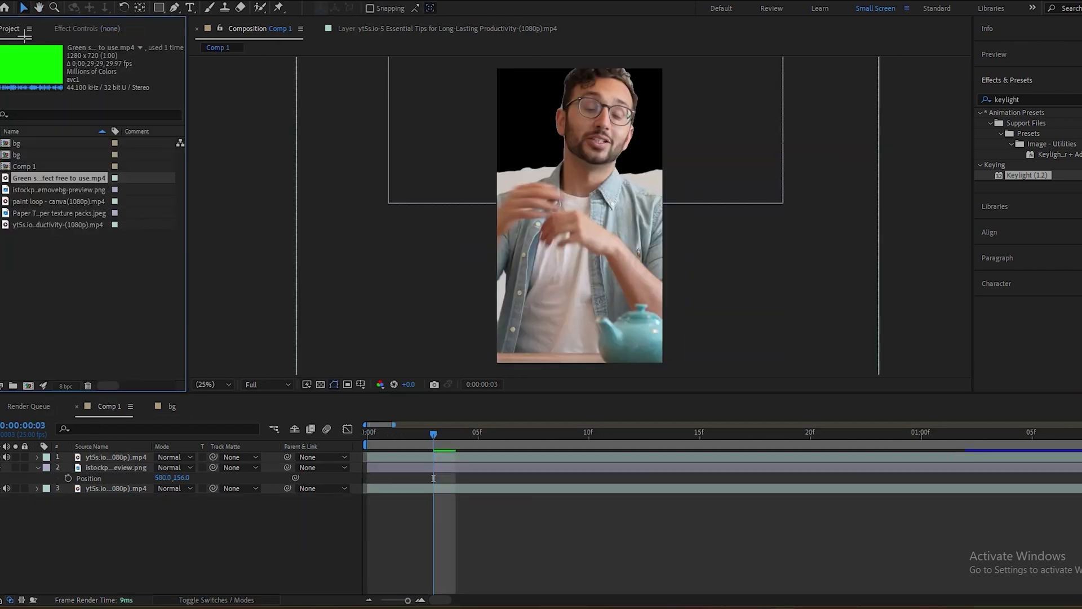
{"action": "left_click", "coordinate": [17, 144]}
{"action": "left_click_drag", "start_coordinate": [18, 146], "coordinate": [94, 464]}
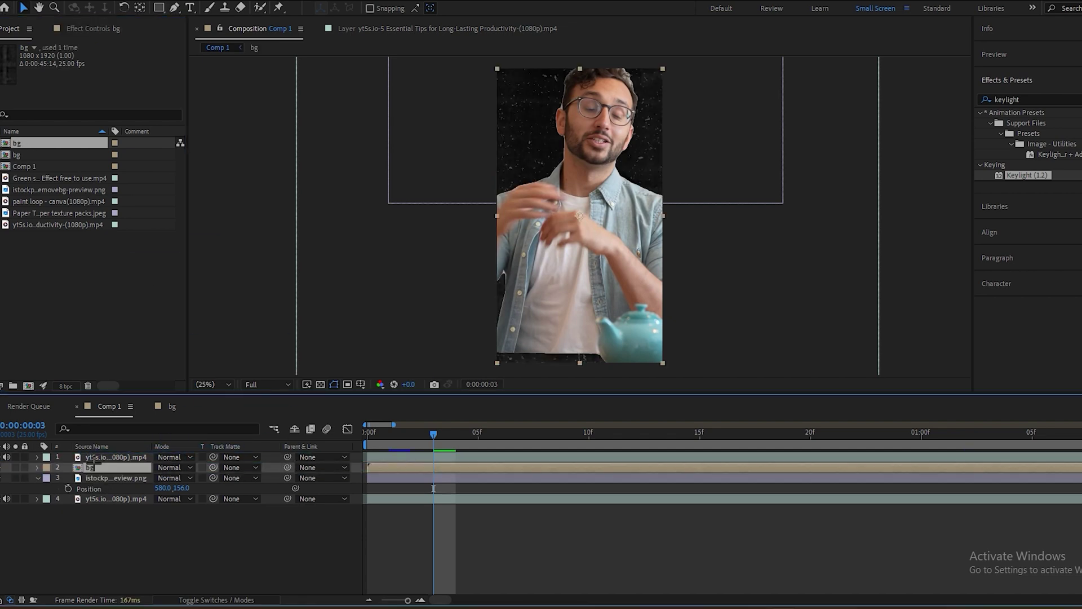
{"action": "key", "text": "Delete"}
Insert the second bg composition between the cutout and the torn-paper layer in Comp 1, with blend mode Screen
{"action": "left_click_drag", "start_coordinate": [18, 157], "coordinate": [119, 467]}
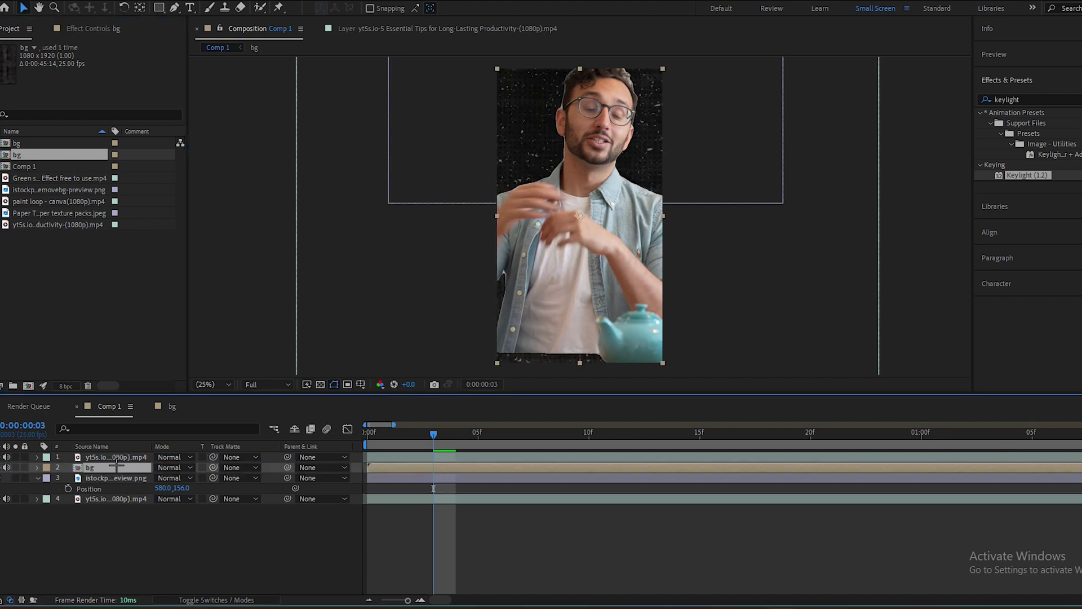
{"action": "left_click", "coordinate": [170, 468]}
{"action": "left_click", "coordinate": [217, 219]}
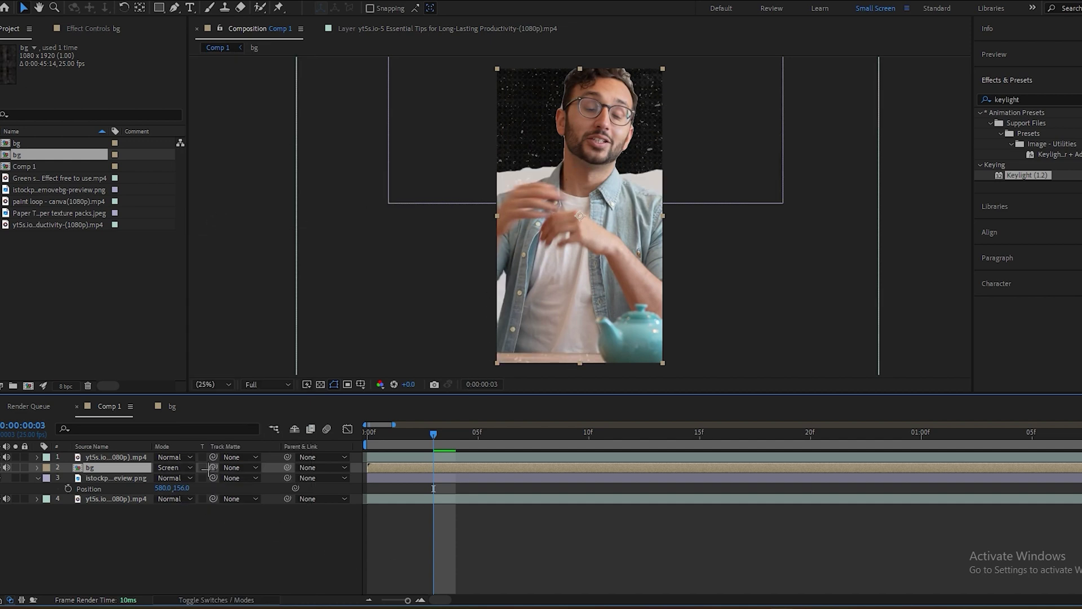
Parent the bg layer to the torn-paper layer in Comp 1, and start keyframing the paper's Position at frame 5
{"action": "left_click_drag", "start_coordinate": [287, 468], "coordinate": [117, 483]}
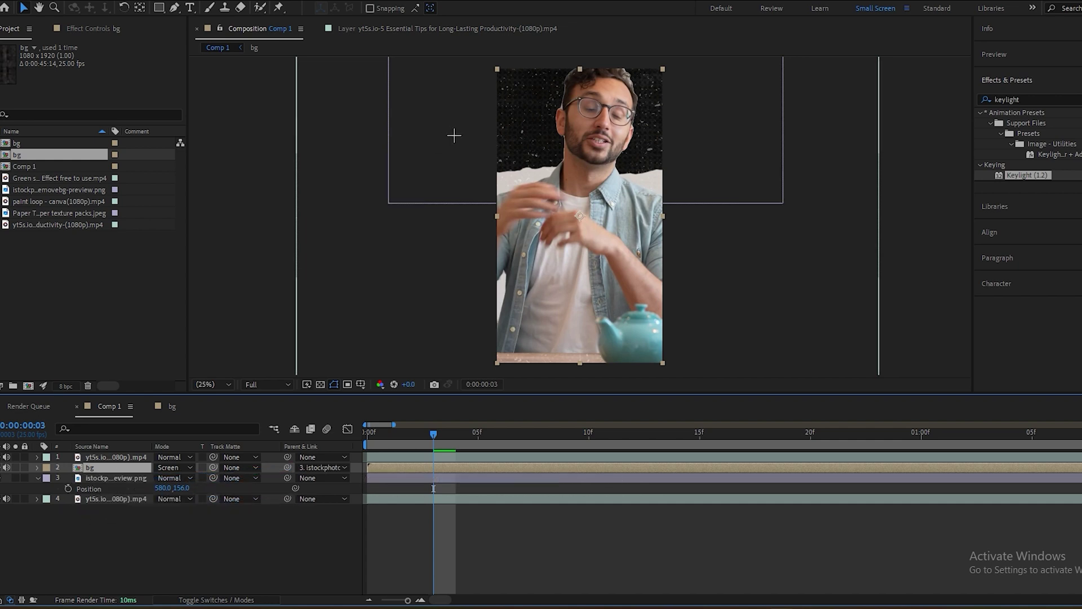
{"action": "mouse_move", "coordinate": [429, 437]}
{"action": "left_mouse_down"}
{"action": "mouse_move", "coordinate": [367, 431]}
{"action": "mouse_move", "coordinate": [431, 428]}
{"action": "left_mouse_up"}
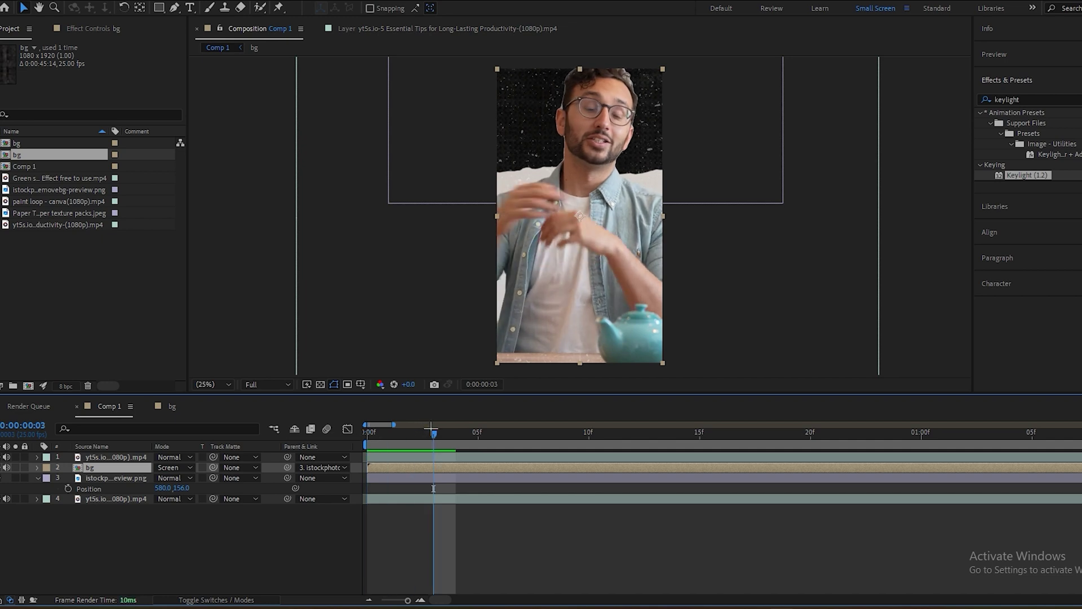
{"action": "left_click", "coordinate": [127, 477]}
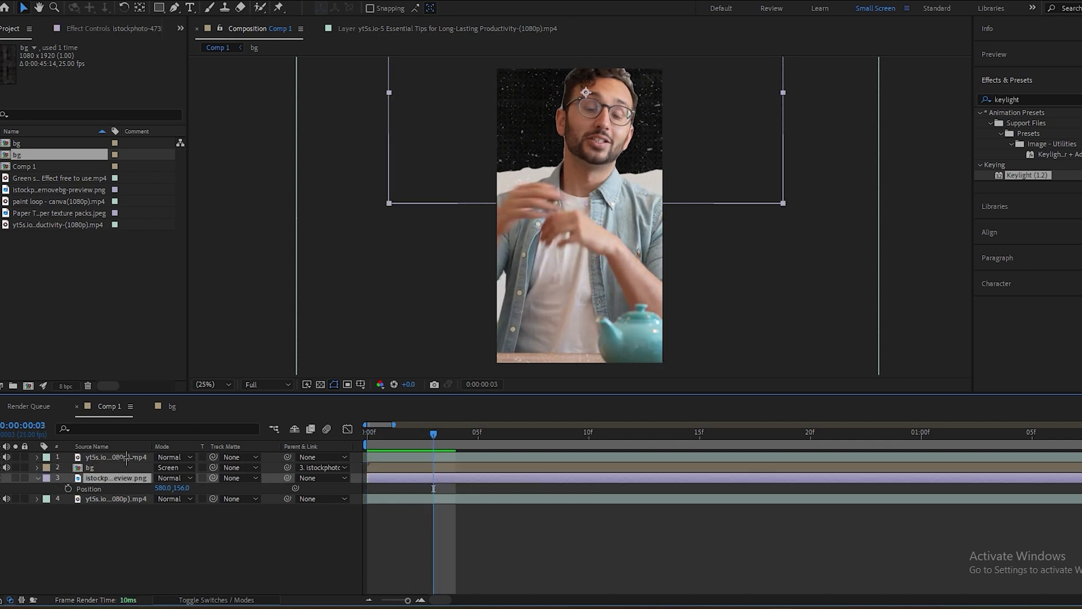
{"action": "left_click_drag", "start_coordinate": [430, 434], "coordinate": [478, 433]}
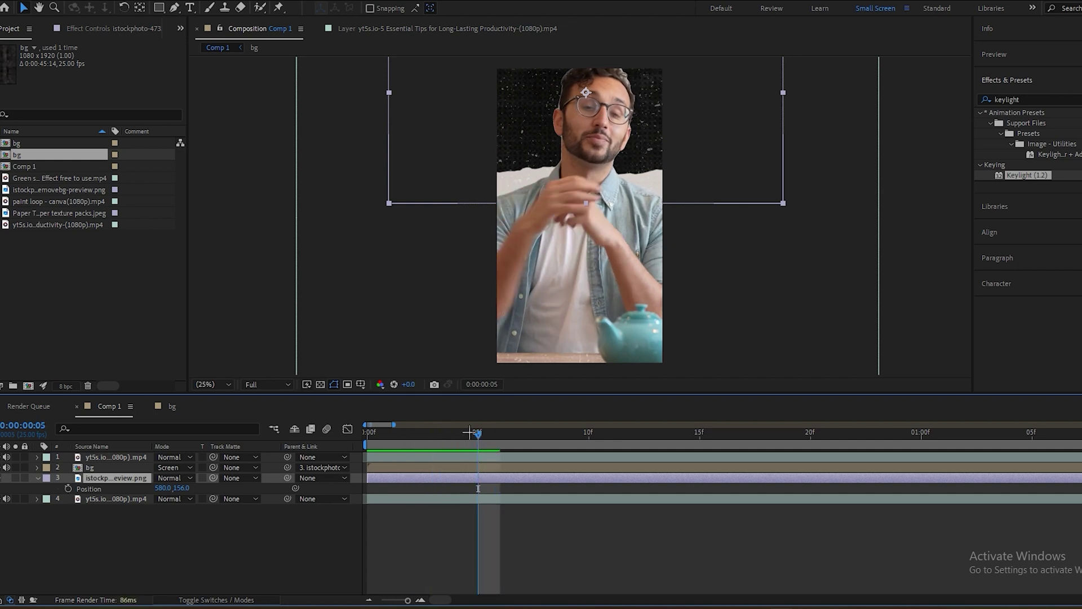
{"action": "mouse_move", "coordinate": [472, 433]}
{"action": "left_mouse_down"}
{"action": "mouse_move", "coordinate": [457, 434]}
{"action": "mouse_move", "coordinate": [499, 435]}
{"action": "mouse_move", "coordinate": [476, 434]}
{"action": "left_mouse_up"}
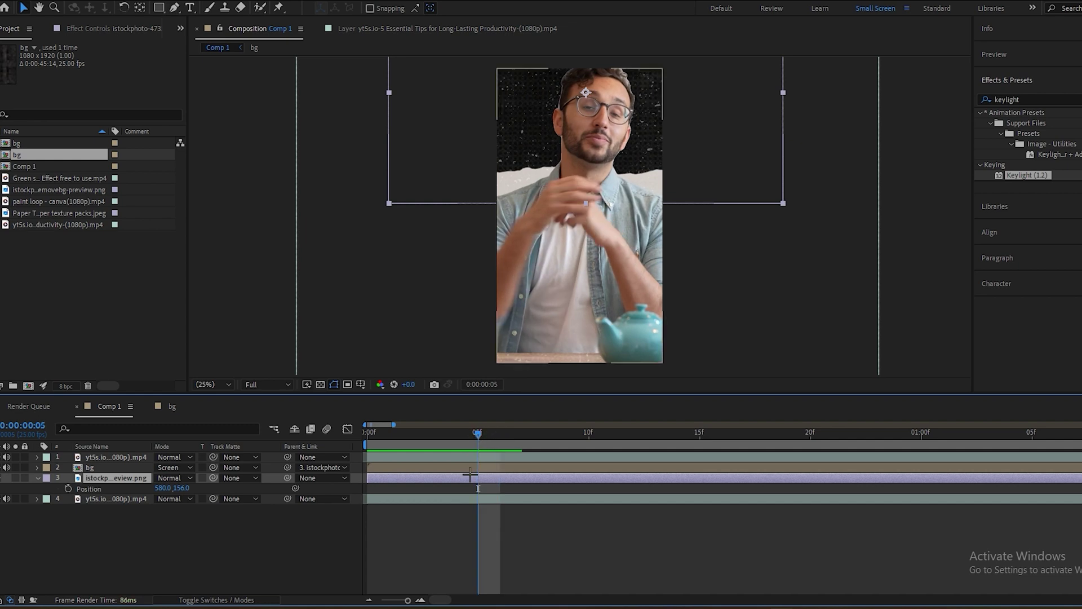
{"action": "left_click", "coordinate": [68, 488]}
Keyframe the torn paper's Position at 580, -684 on frame 0, and turn both Position keyframes into hold keyframes
{"action": "left_click_drag", "start_coordinate": [477, 434], "coordinate": [367, 443]}
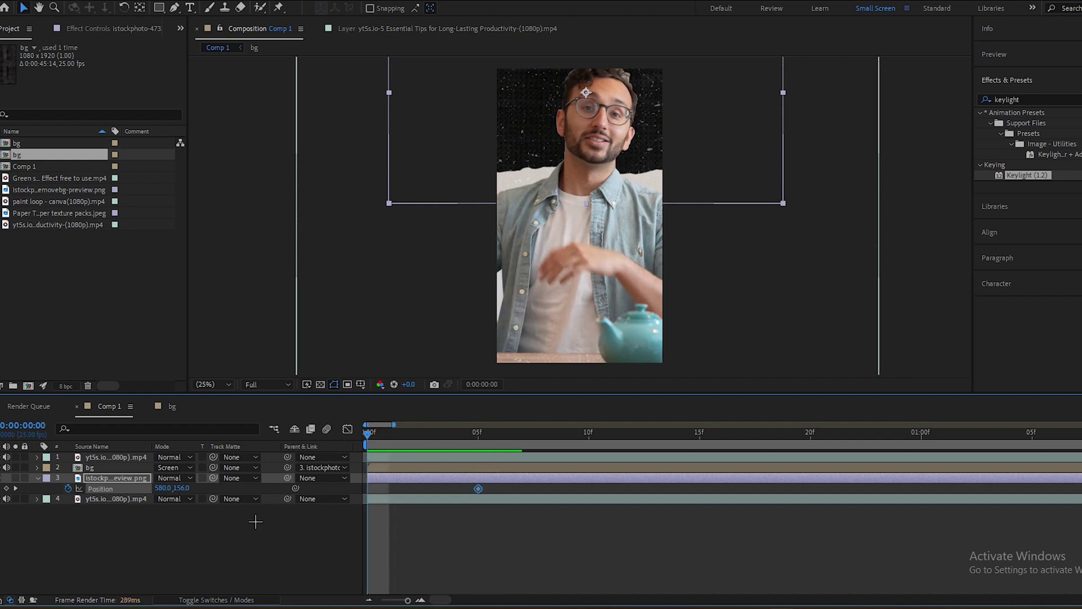
{"action": "left_click_drag", "start_coordinate": [182, 490], "coordinate": [129, 478]}
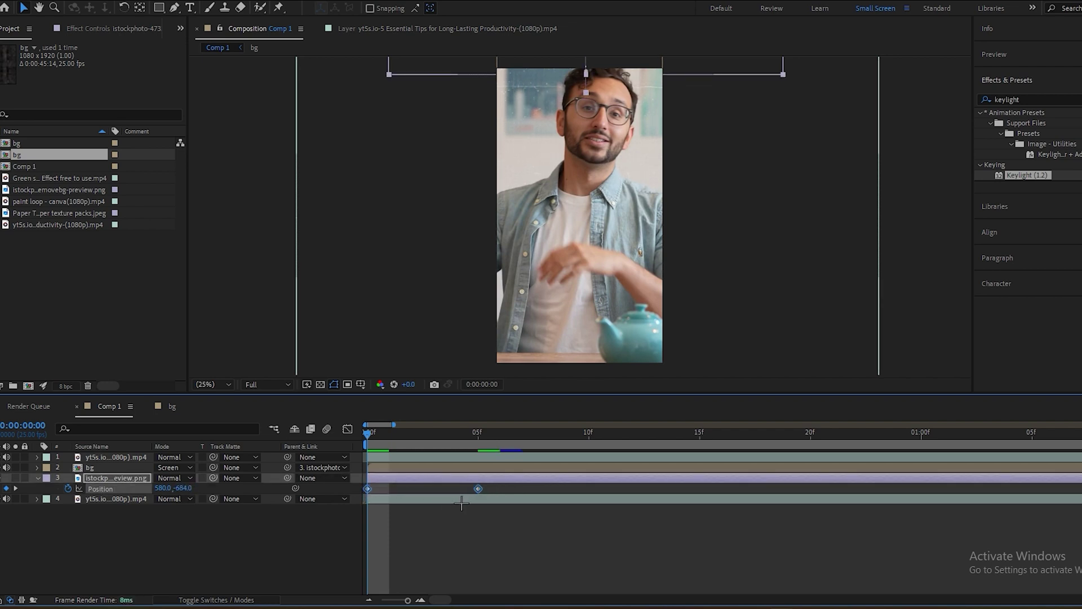
{"action": "right_click", "coordinate": [479, 488]}
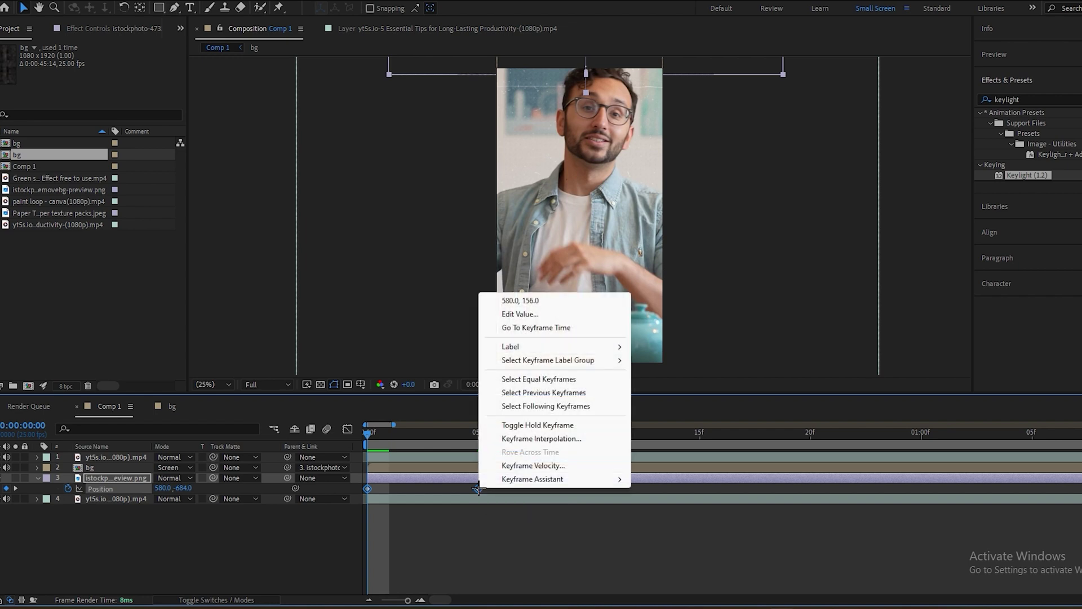
{"action": "left_click", "coordinate": [536, 425]}
Add torn-paper Position keyframes with X 580 and Y -256 on frame 1, -38 on frame 2 and 150 on frame 3
{"action": "left_click_drag", "start_coordinate": [372, 433], "coordinate": [395, 431]}
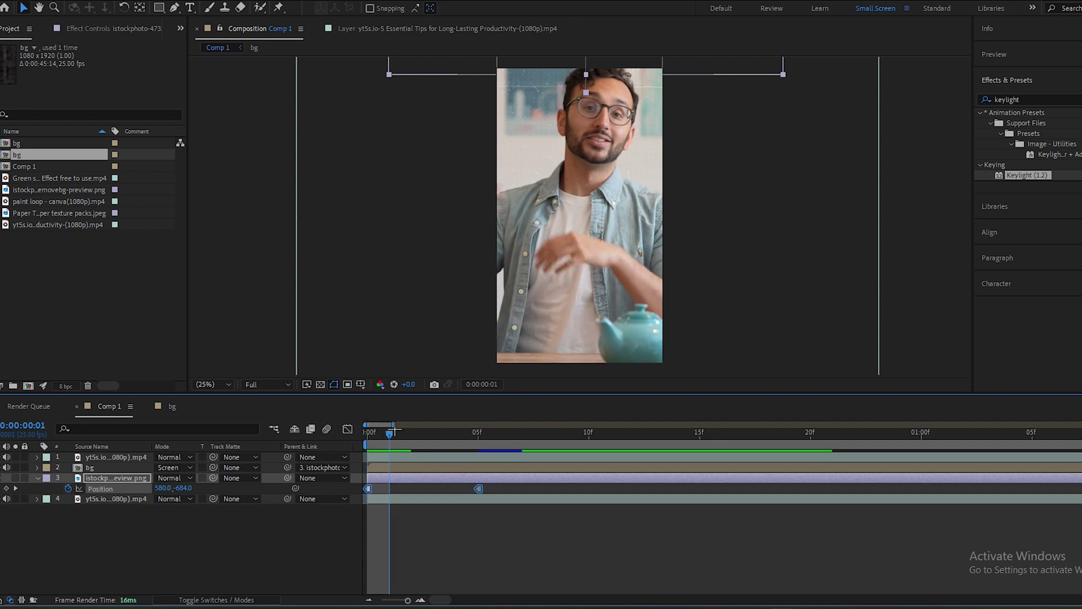
{"action": "left_click_drag", "start_coordinate": [181, 488], "coordinate": [417, 514]}
{"action": "left_click_drag", "start_coordinate": [394, 433], "coordinate": [420, 435]}
{"action": "left_click_drag", "start_coordinate": [180, 488], "coordinate": [293, 493]}
{"action": "left_click", "coordinate": [432, 433]}
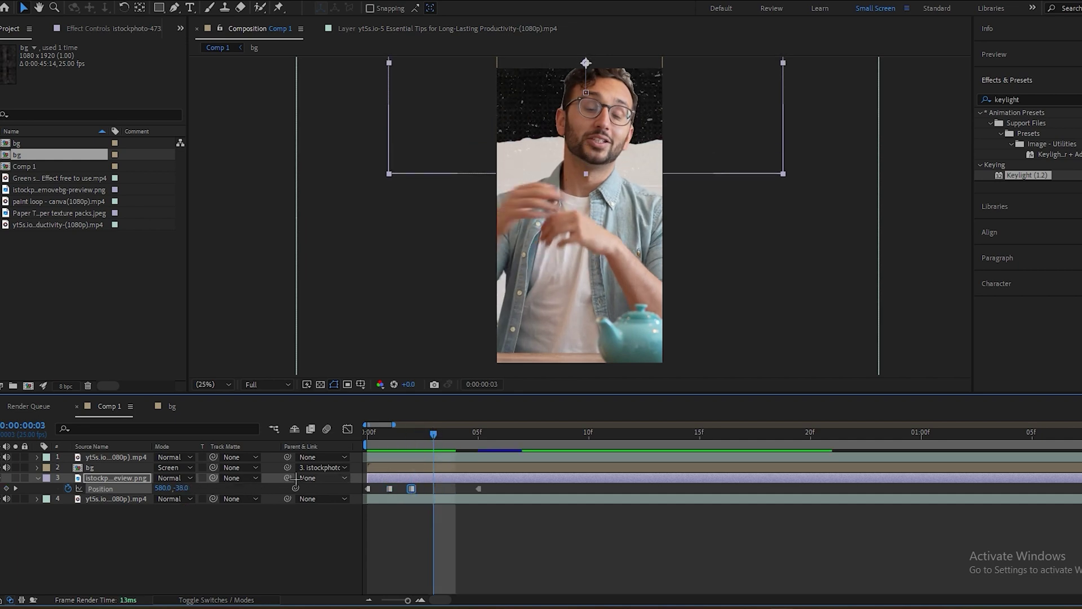
{"action": "left_click_drag", "start_coordinate": [180, 488], "coordinate": [271, 491]}
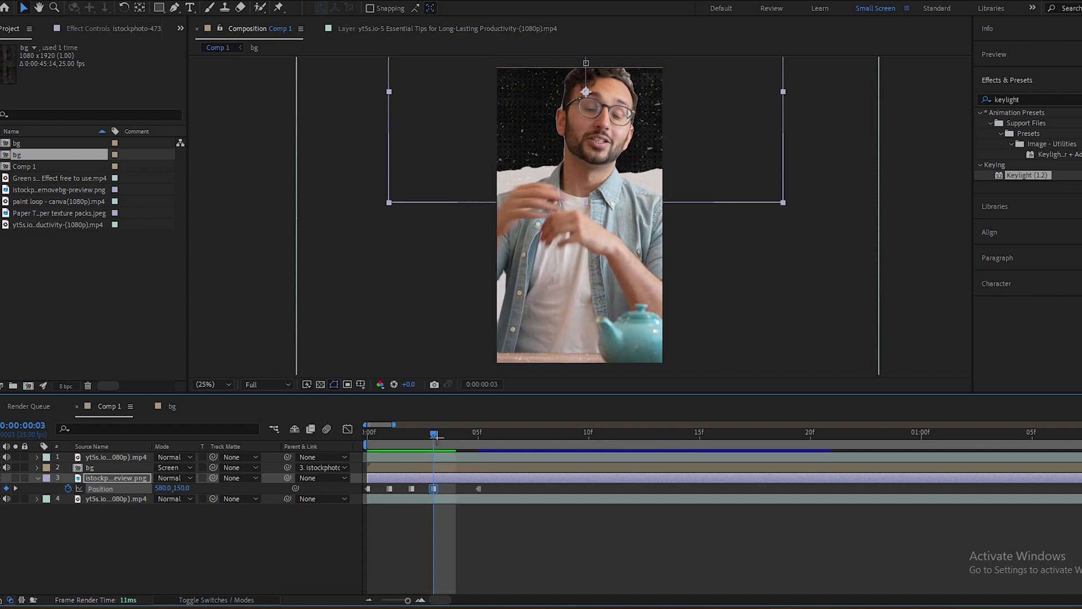
Preview the stepped torn-paper movement in Comp 1 and return to time zero
{"action": "key", "text": "space"}
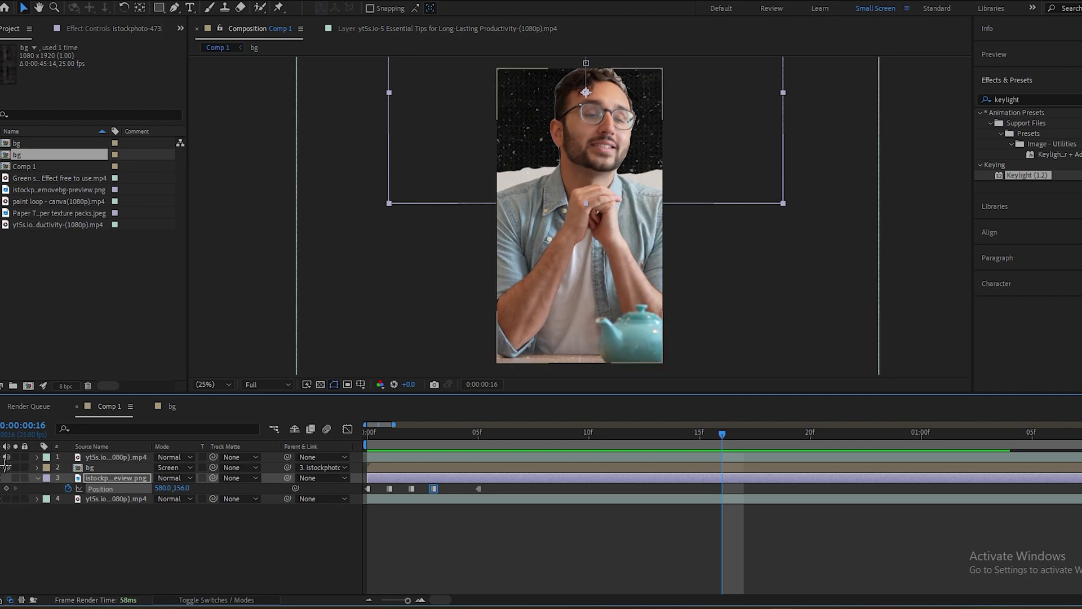
{"action": "key", "text": "ctrl+s"}
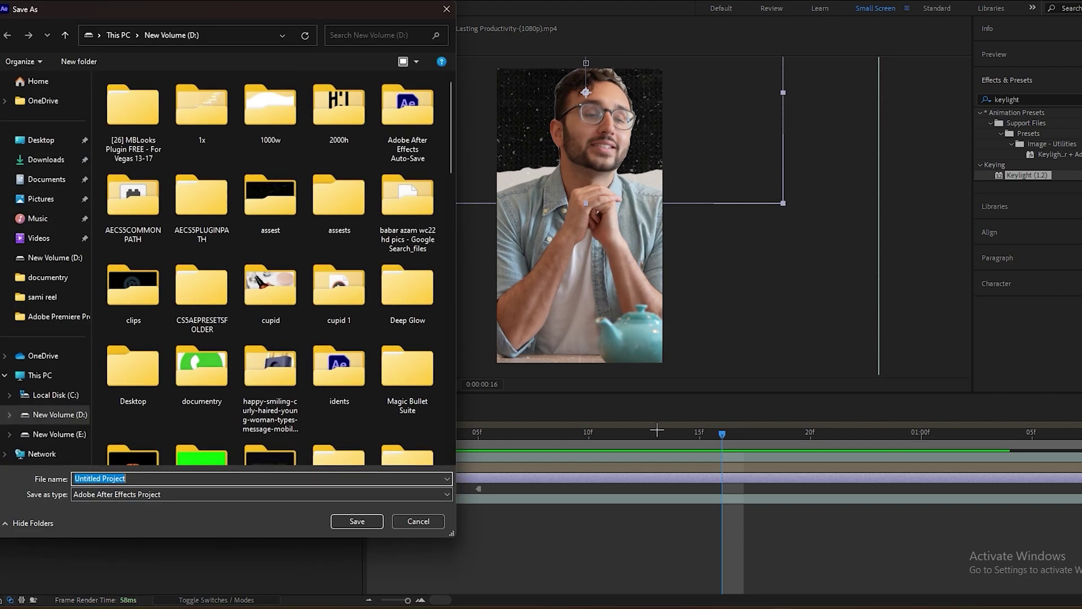
{"action": "left_click", "coordinate": [421, 522]}
{"action": "key", "text": "Home"}
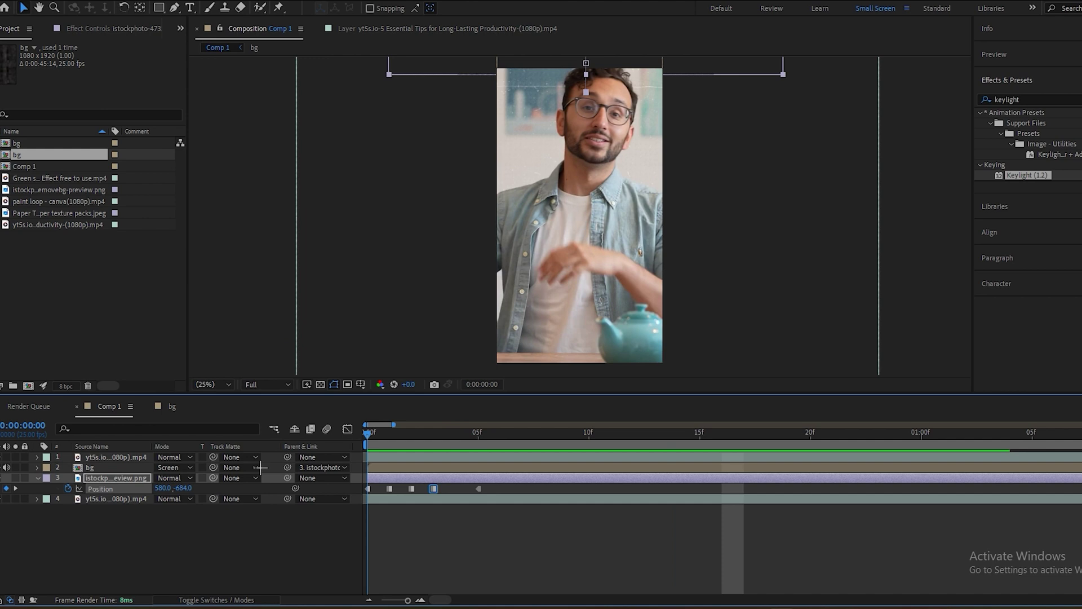
Retime the torn paper's last three Position keyframes to frames 3, 4 and 7, and preview the movement
{"action": "left_click_drag", "start_coordinate": [479, 488], "coordinate": [523, 488]}
{"action": "mouse_move", "coordinate": [434, 489]}
{"action": "left_mouse_down"}
{"action": "mouse_move", "coordinate": [455, 488]}
{"action": "mouse_move", "coordinate": [440, 488]}
{"action": "left_mouse_up"}
{"action": "left_click", "coordinate": [393, 488]}
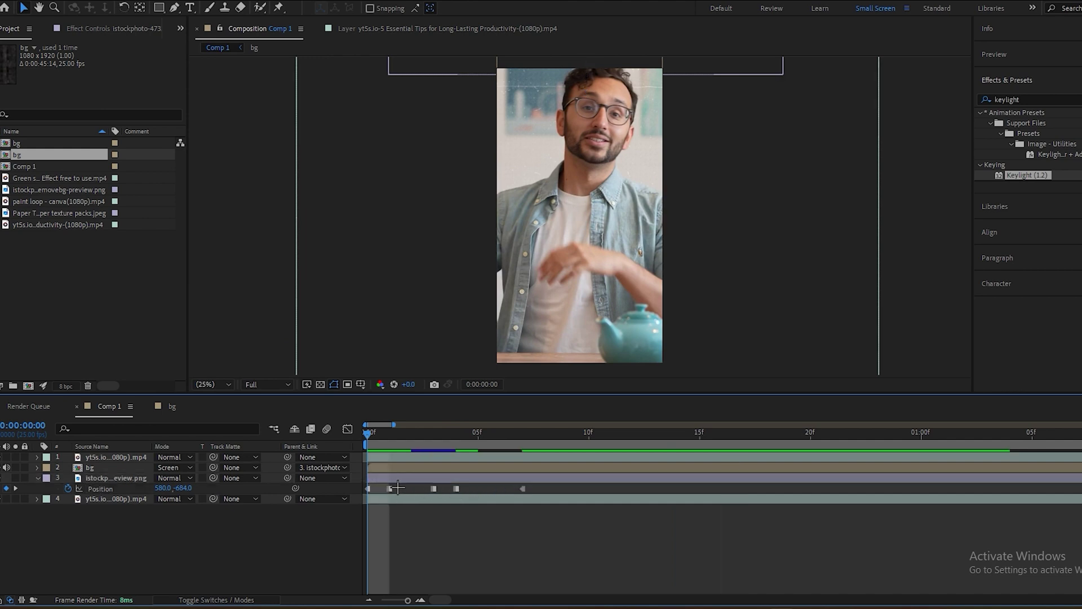
{"action": "key", "text": "space"}
{"action": "key", "text": "space"}
{"action": "key", "text": "space"}
{"action": "key", "text": "space"}
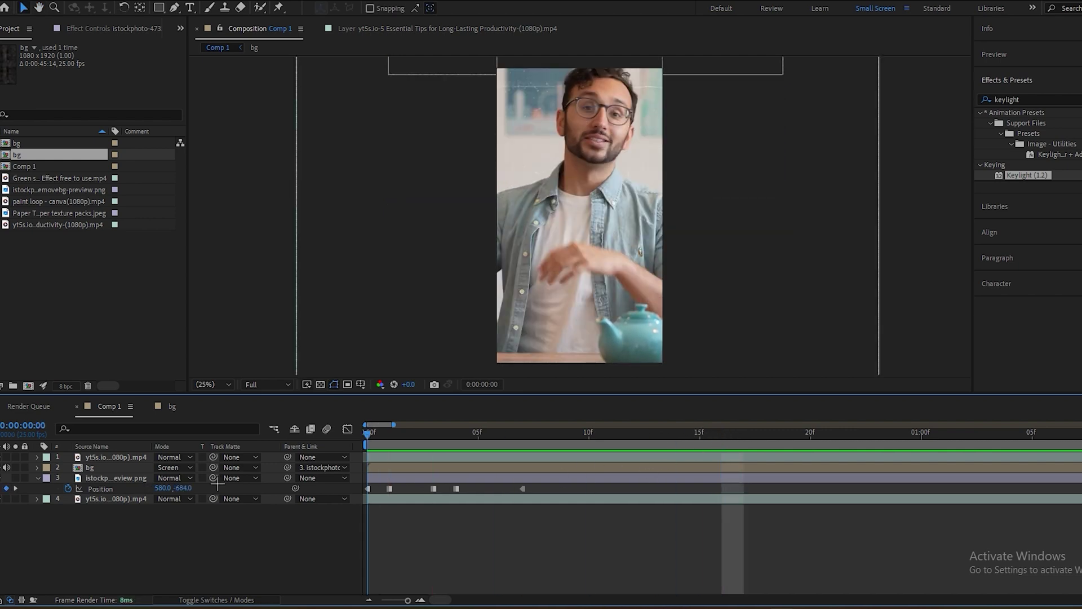
Keyframe the torn paper's Rotation at 0° on frame 0 and a small positive angle on frame 1, with Position also shown
{"action": "left_click", "coordinate": [217, 480]}
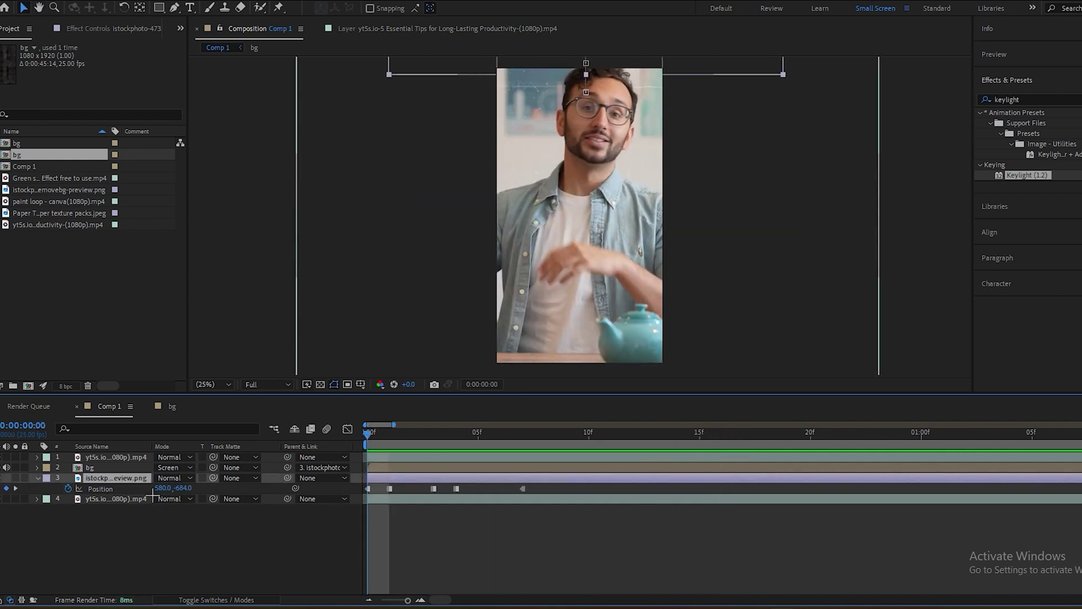
{"action": "key", "text": "r"}
{"action": "left_click", "coordinate": [68, 488]}
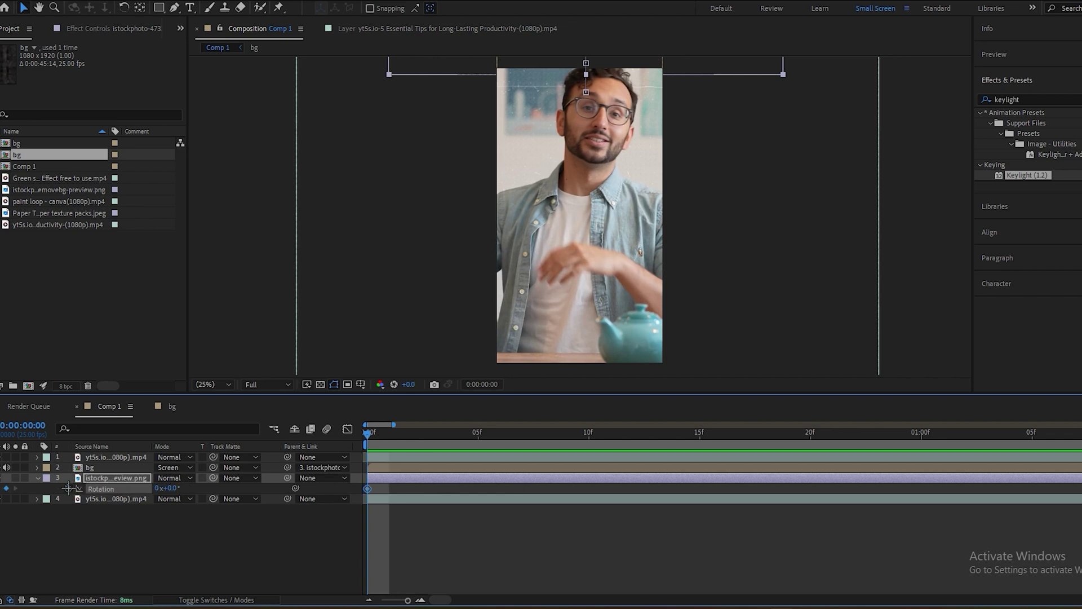
{"action": "key", "text": "shift+p"}
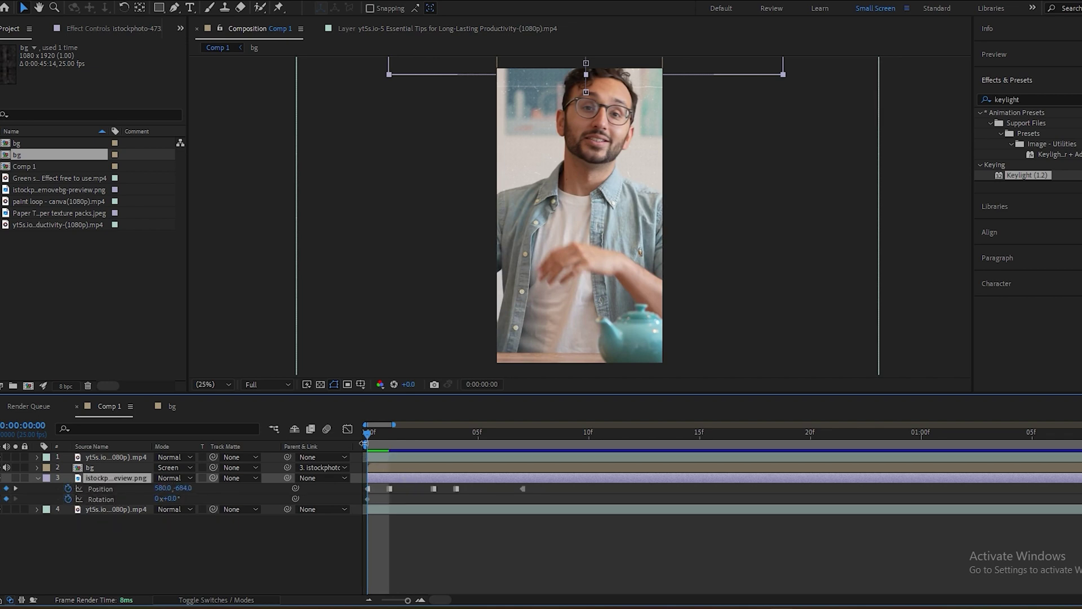
{"action": "left_click_drag", "start_coordinate": [368, 432], "coordinate": [388, 432]}
{"action": "left_click_drag", "start_coordinate": [172, 500], "coordinate": [178, 498]}
Keyframe the torn paper's Rotation at -3° on frame 3 and +4° on frame 4
{"action": "left_click_drag", "start_coordinate": [390, 434], "coordinate": [434, 435]}
{"action": "left_click_drag", "start_coordinate": [170, 496], "coordinate": [163, 496]}
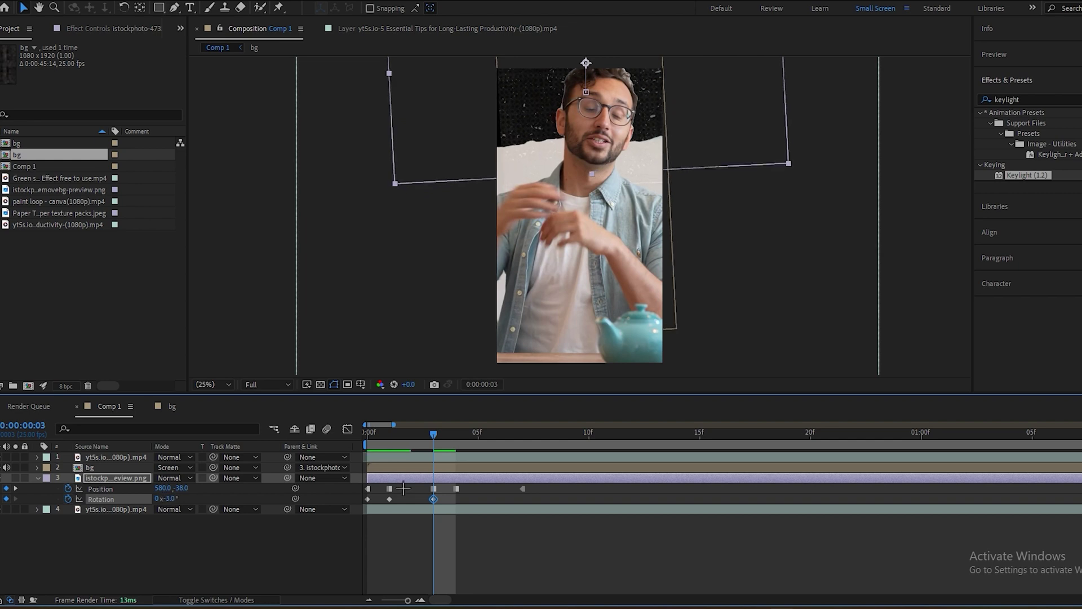
{"action": "key", "text": "Page_Down"}
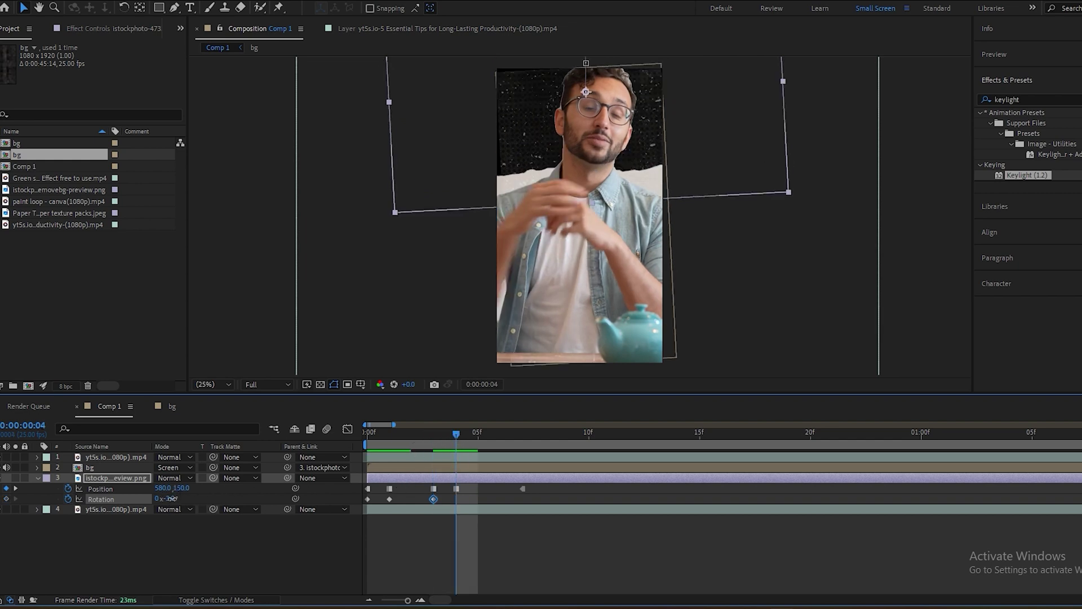
{"action": "left_click_drag", "start_coordinate": [173, 498], "coordinate": [182, 498]}
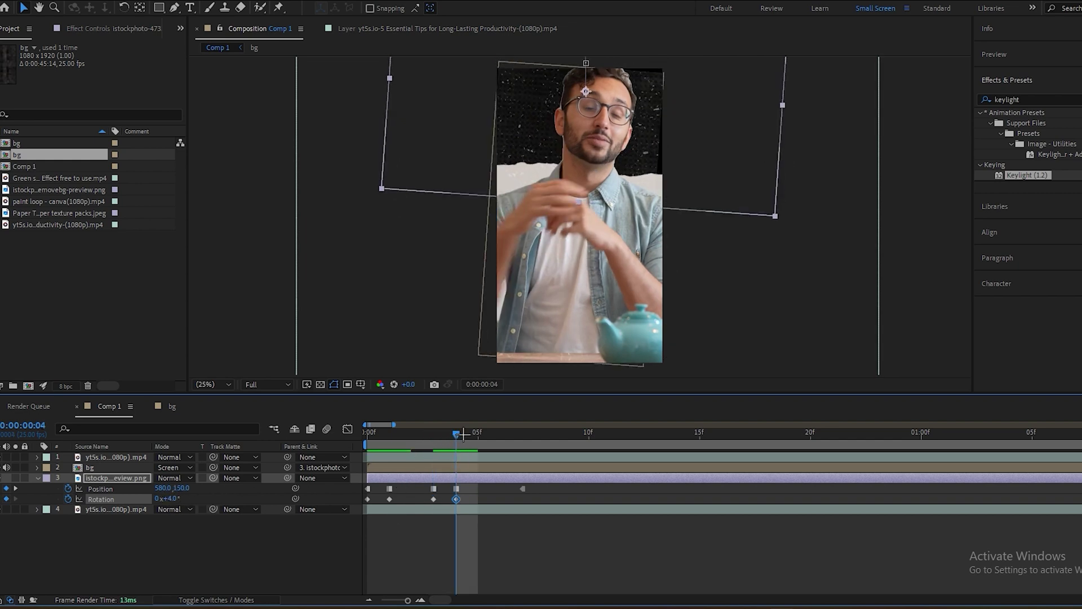
Copy the torn paper's first Rotation keyframe to frame 7, and preview the wobble from the start
{"action": "left_click_drag", "start_coordinate": [462, 433], "coordinate": [523, 432]}
{"action": "left_click", "coordinate": [368, 498]}
{"action": "key", "text": "ctrl+c"}
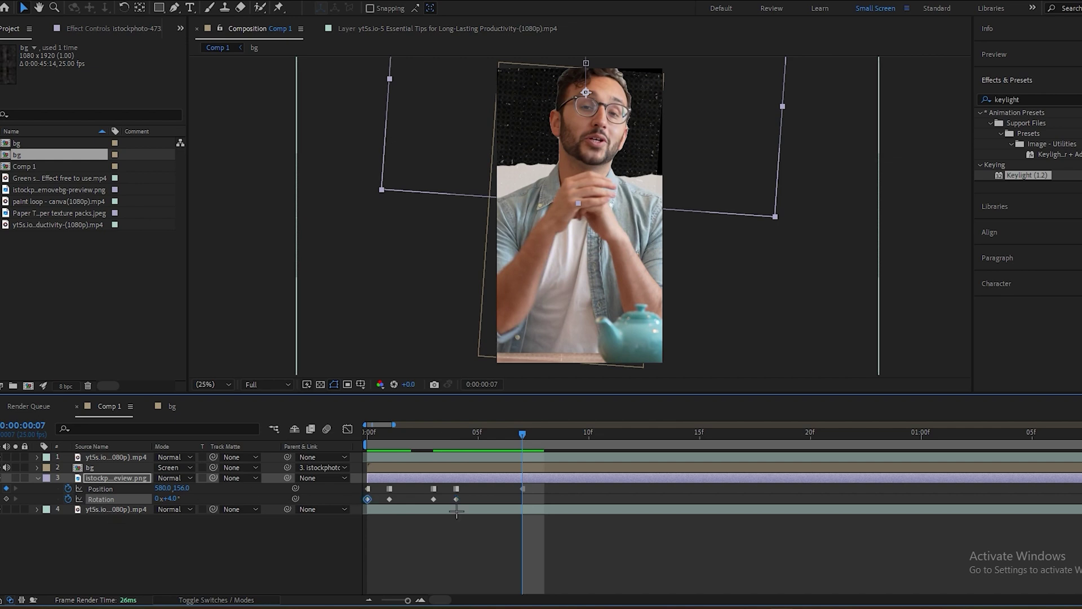
{"action": "key", "text": "ctrl+v"}
{"action": "left_click_drag", "start_coordinate": [522, 435], "coordinate": [250, 449]}
{"action": "key", "text": "space"}
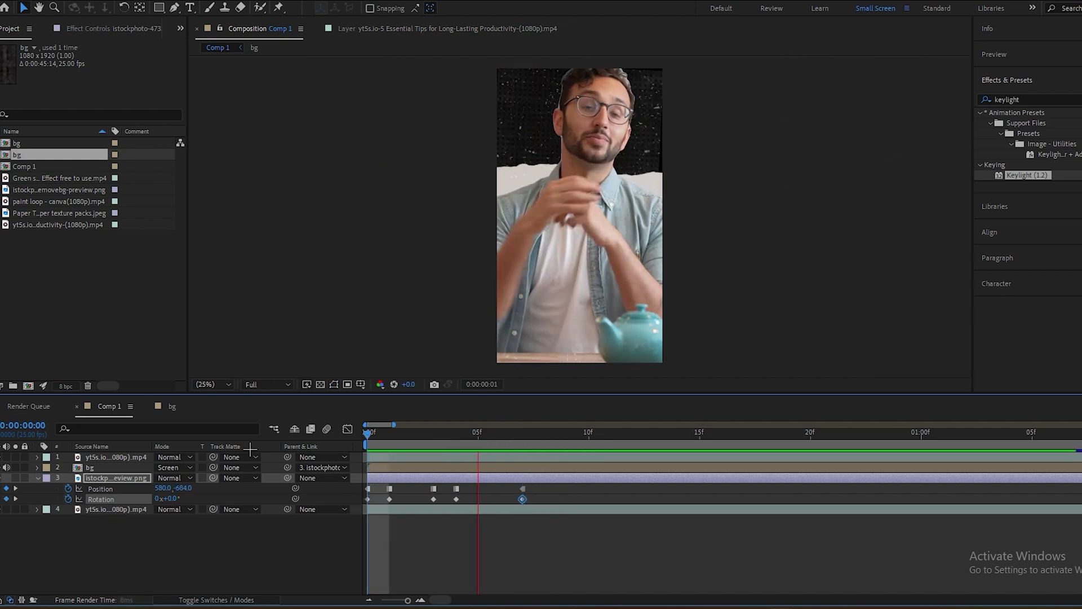
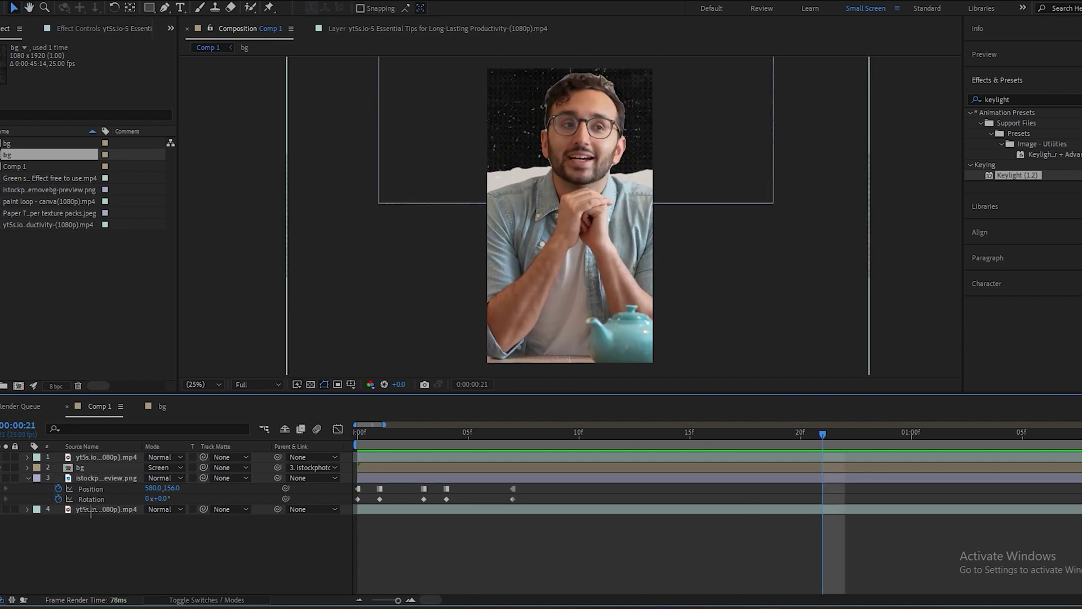
Keyframe the Position of both speaker video layers together, from 592, 960 on frame 2 to 592, 1302 on frame 7
{"action": "left_click", "coordinate": [90, 509]}
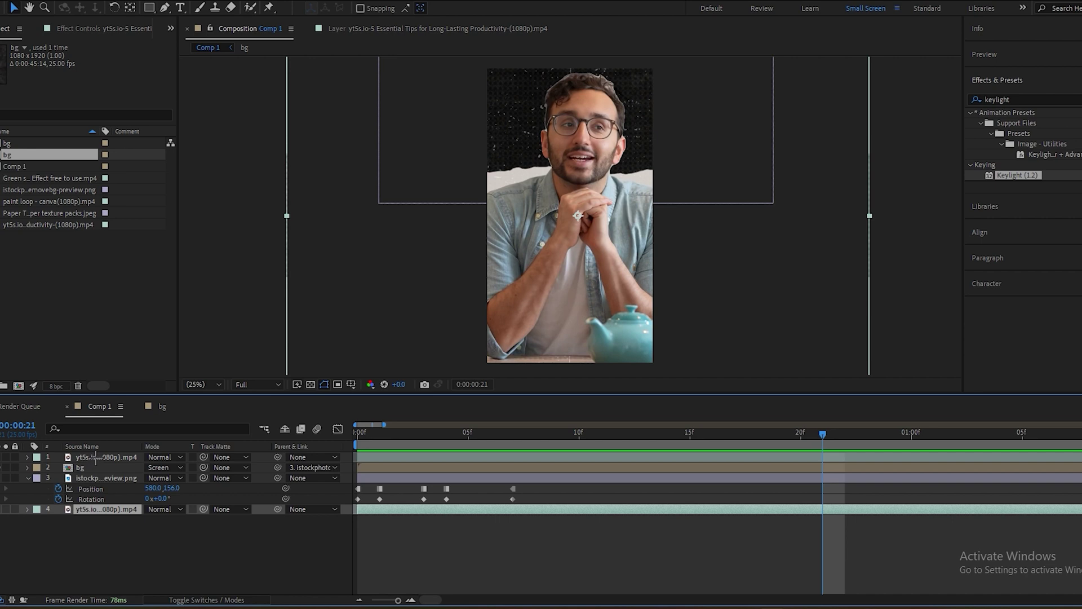
{"action": "left_click", "coordinate": [97, 458], "text": "ctrl"}
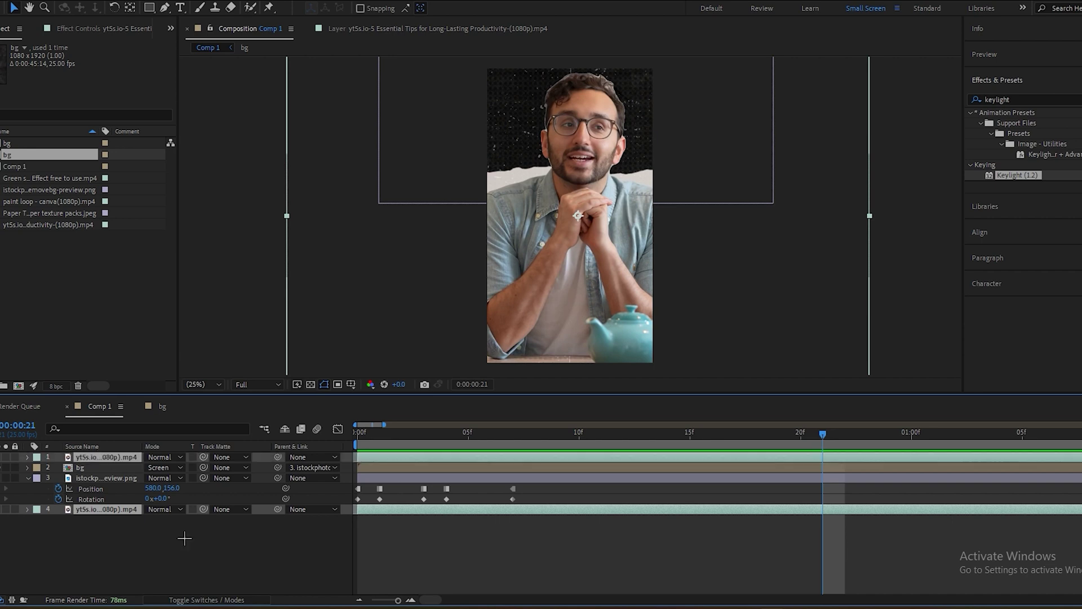
{"action": "key", "text": "p"}
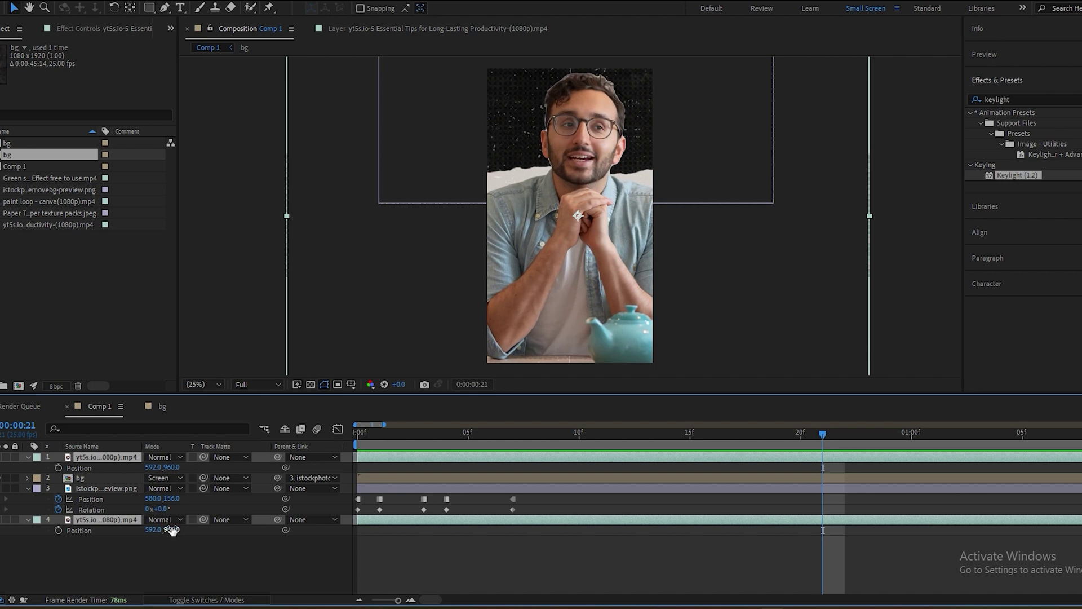
{"action": "left_click_drag", "start_coordinate": [823, 434], "coordinate": [513, 432]}
{"action": "left_click", "coordinate": [59, 529]}
{"action": "left_click_drag", "start_coordinate": [175, 531], "coordinate": [366, 536]}
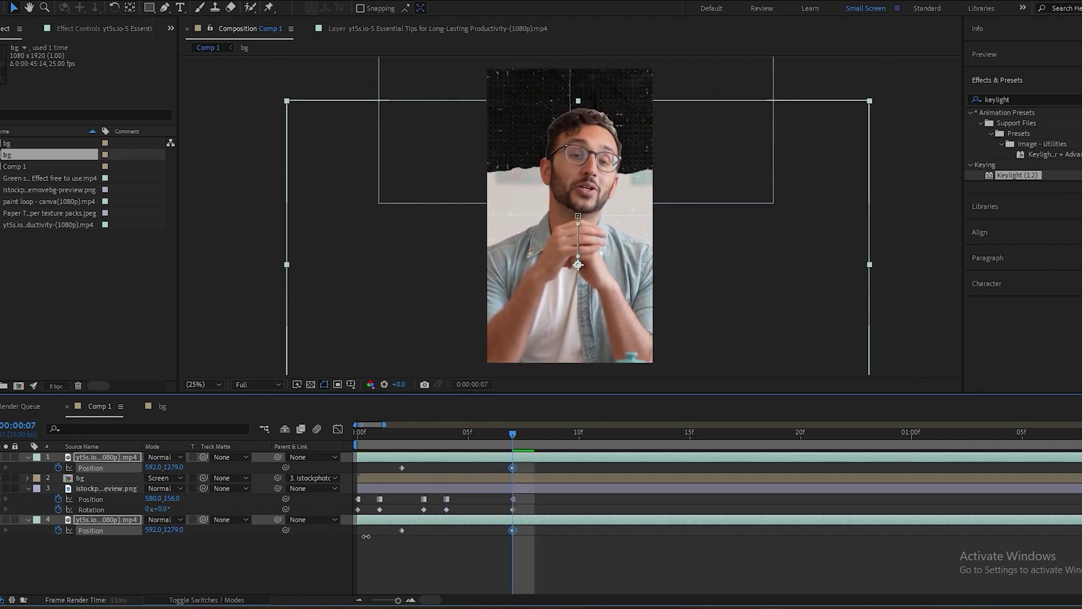
Move the last Position keyframes of both speaker layers to frame 9, and preview the slide from the start
{"action": "left_click_drag", "start_coordinate": [513, 433], "coordinate": [401, 433]}
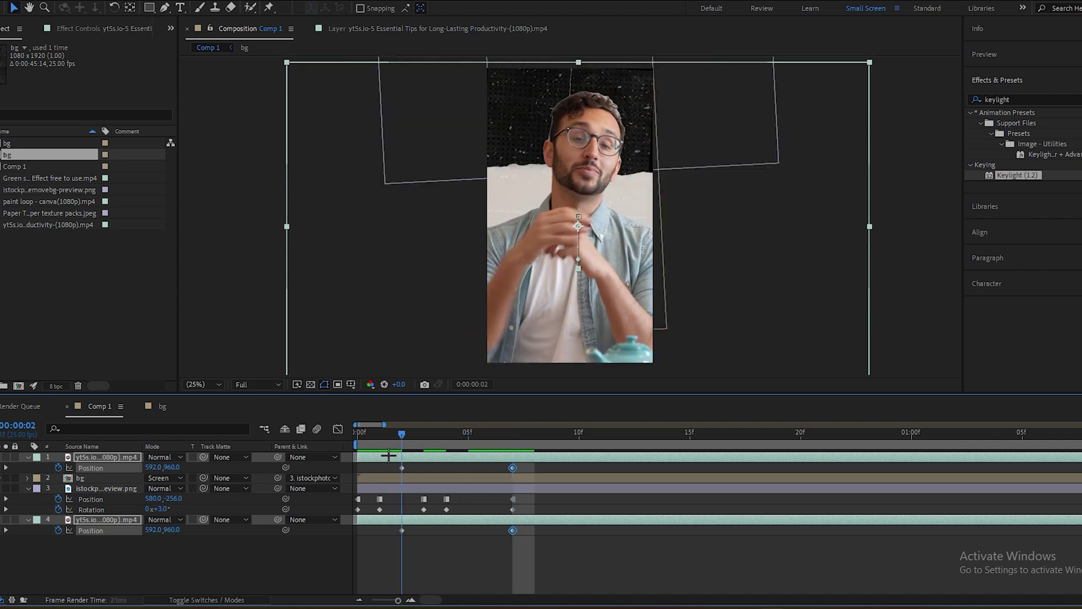
{"action": "key", "text": "Home"}
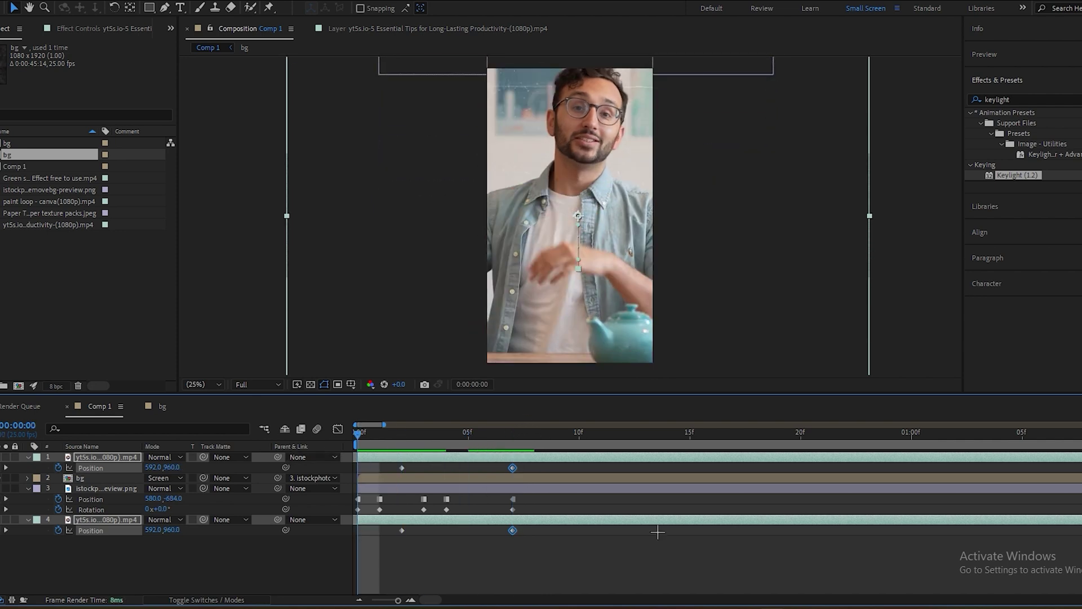
{"action": "key", "text": "space"}
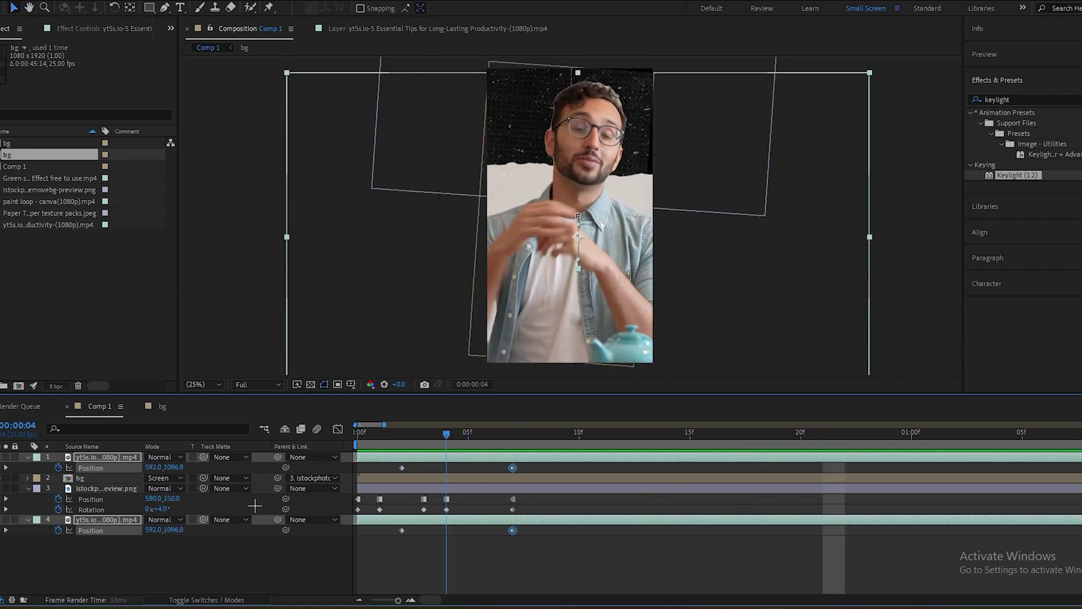
{"action": "key", "text": "space"}
{"action": "left_click_drag", "start_coordinate": [514, 529], "coordinate": [556, 530]}
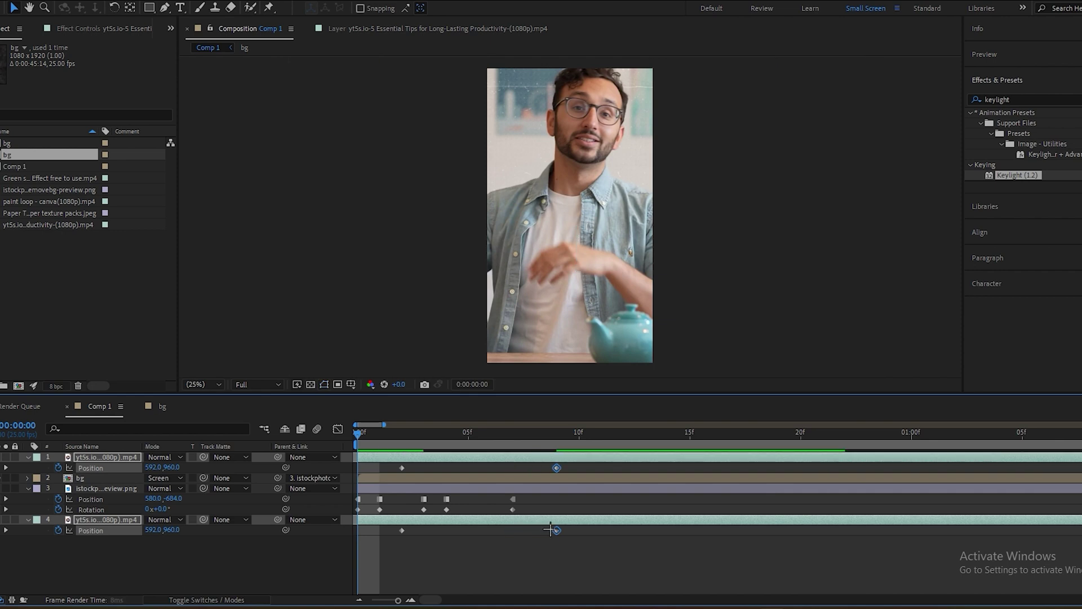
{"action": "key", "text": "space"}
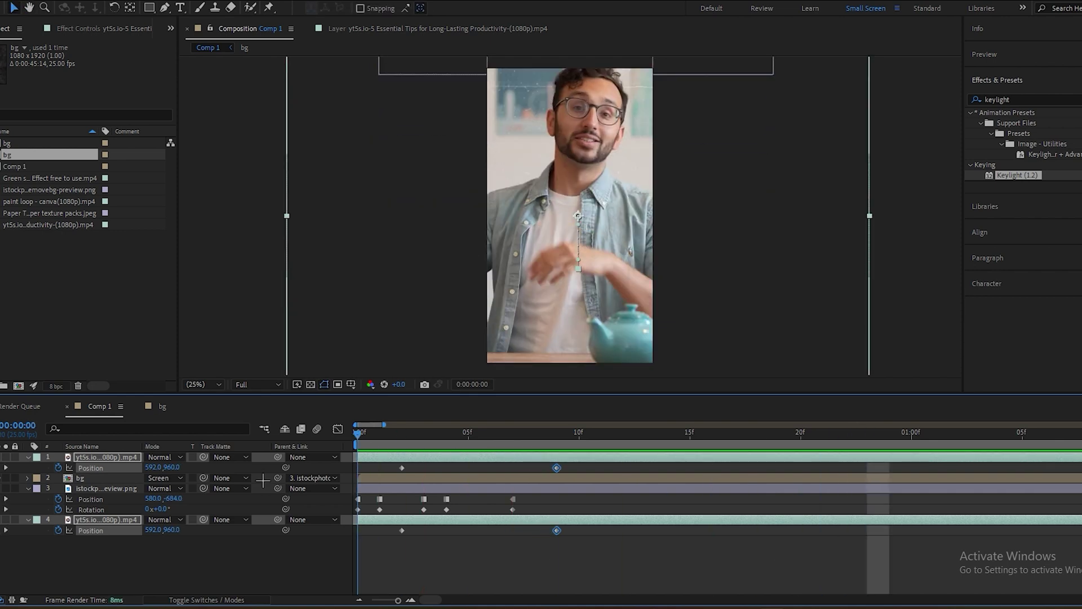
{"action": "key", "text": "space"}
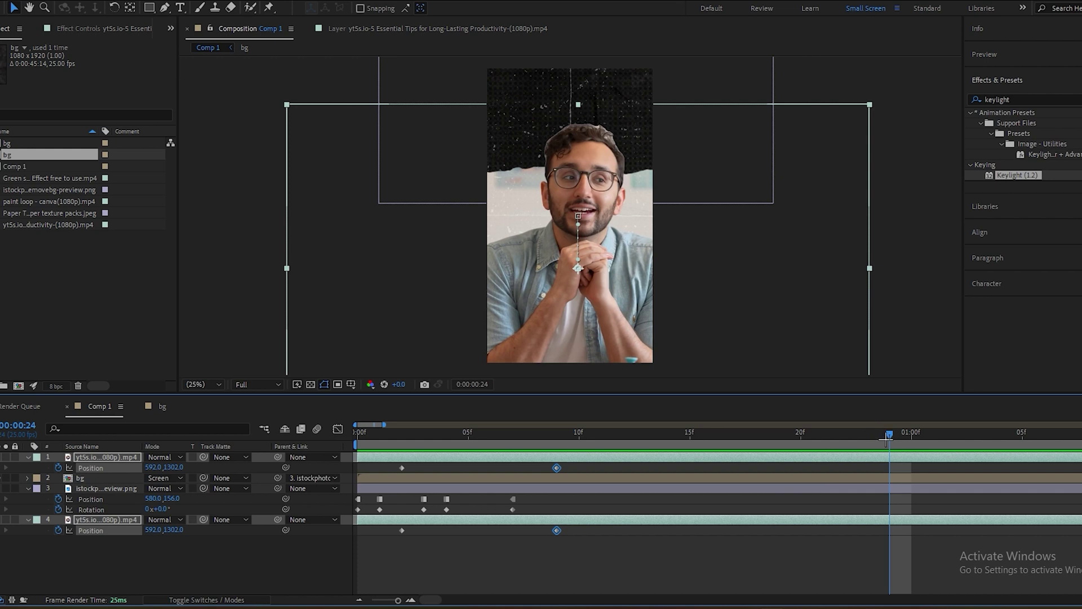
Preview the torn paper drop and the speaker's slide from the start, stopping at frame 17
{"action": "left_click", "coordinate": [422, 457]}
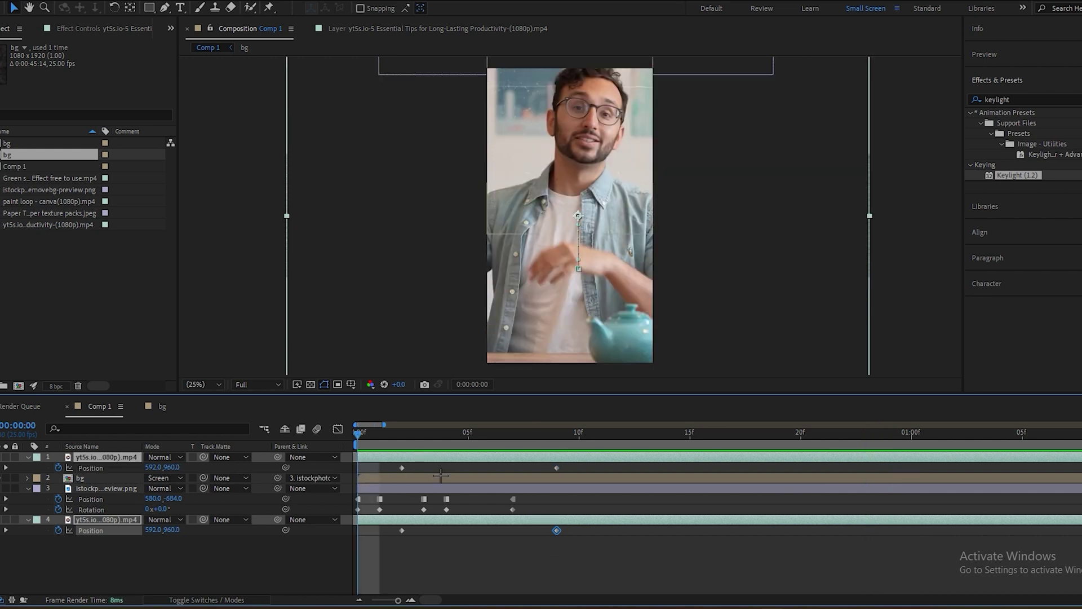
{"action": "key", "text": "space"}
{"action": "key", "text": "space"}
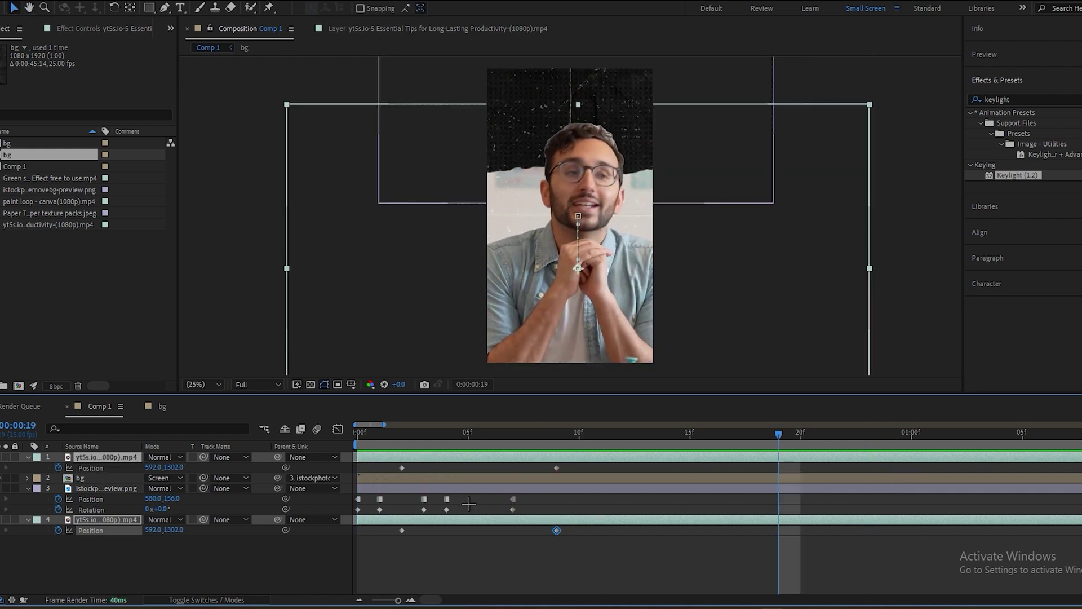
{"action": "left_click_drag", "start_coordinate": [772, 433], "coordinate": [734, 432]}
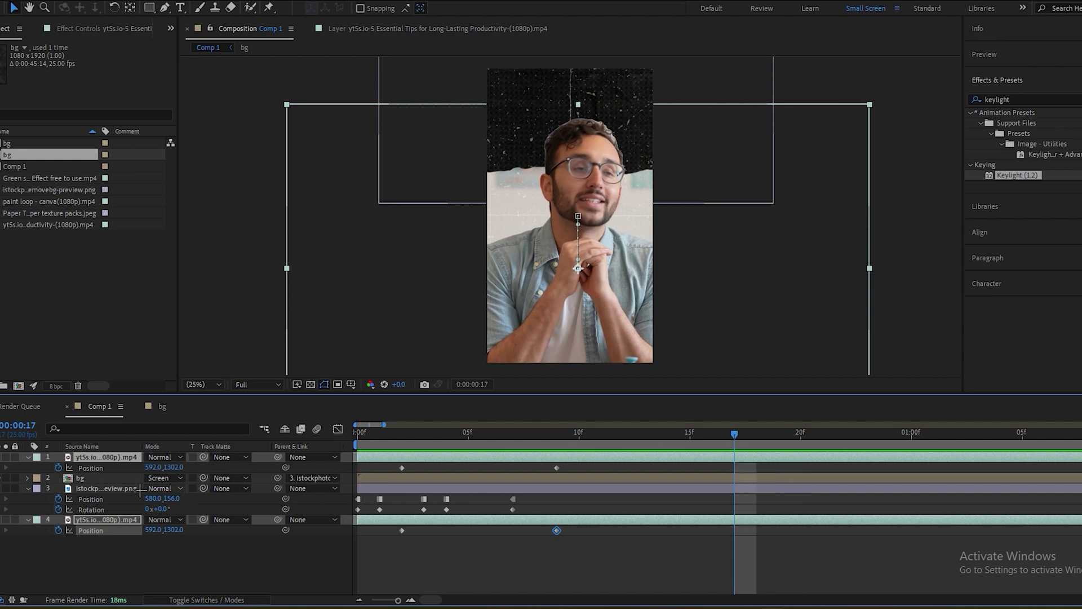
Reveal the Scale values of the torn paper and bg layers together
{"action": "left_click", "coordinate": [107, 488]}
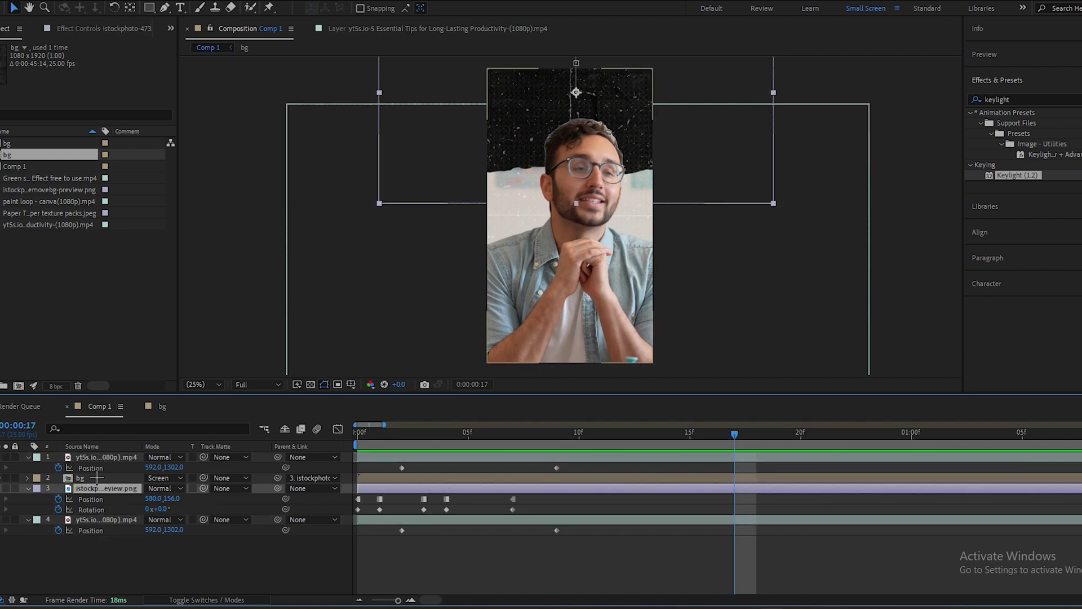
{"action": "left_click", "coordinate": [97, 477], "text": "shift"}
{"action": "key", "text": "s"}
{"action": "mouse_move", "coordinate": [161, 488]}
{"action": "left_mouse_down"}
{"action": "mouse_move", "coordinate": [170, 487]}
{"action": "mouse_move", "coordinate": [159, 489]}
{"action": "left_mouse_up"}
{"action": "left_click", "coordinate": [667, 549]}
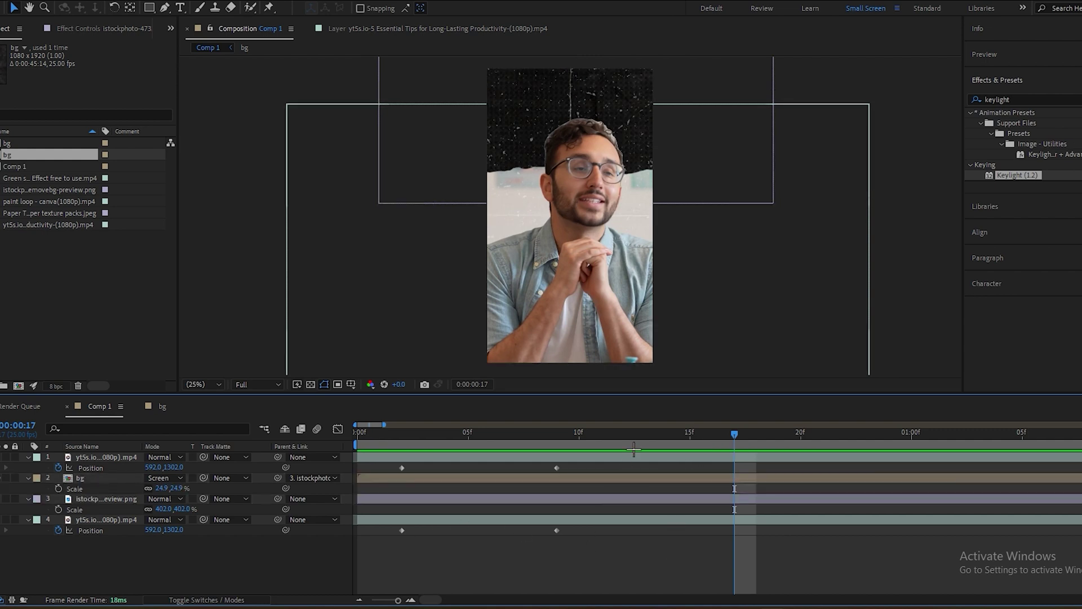
Lower both speaker layers' last Position keyframes at frame 9 to 592, 1427, and preview the slide from the start
{"action": "left_click_drag", "start_coordinate": [733, 433], "coordinate": [549, 452]}
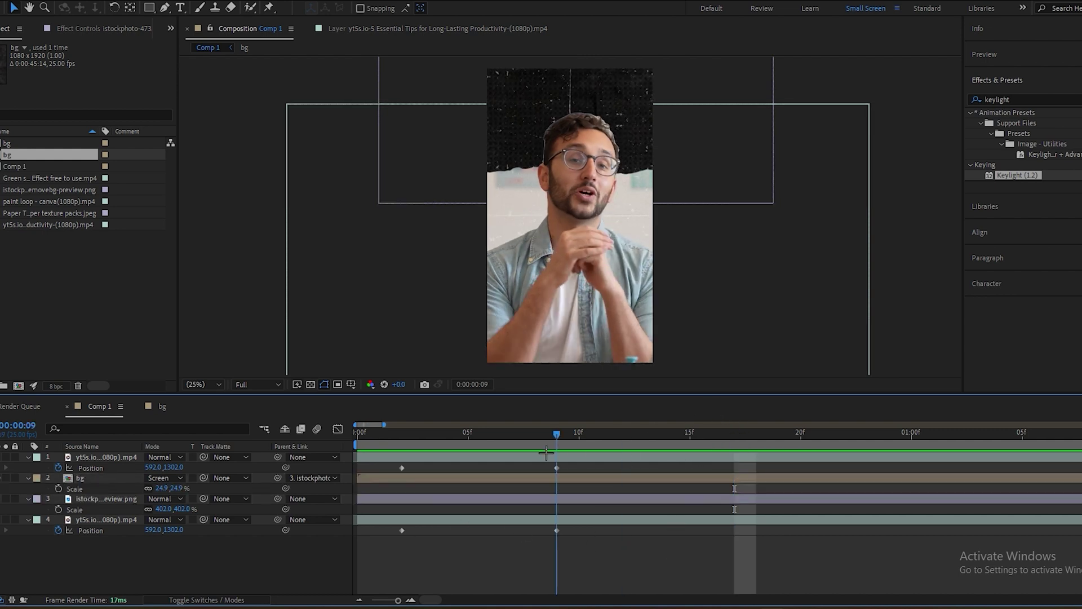
{"action": "left_click", "coordinate": [556, 530]}
{"action": "left_click", "coordinate": [564, 452], "text": "shift"}
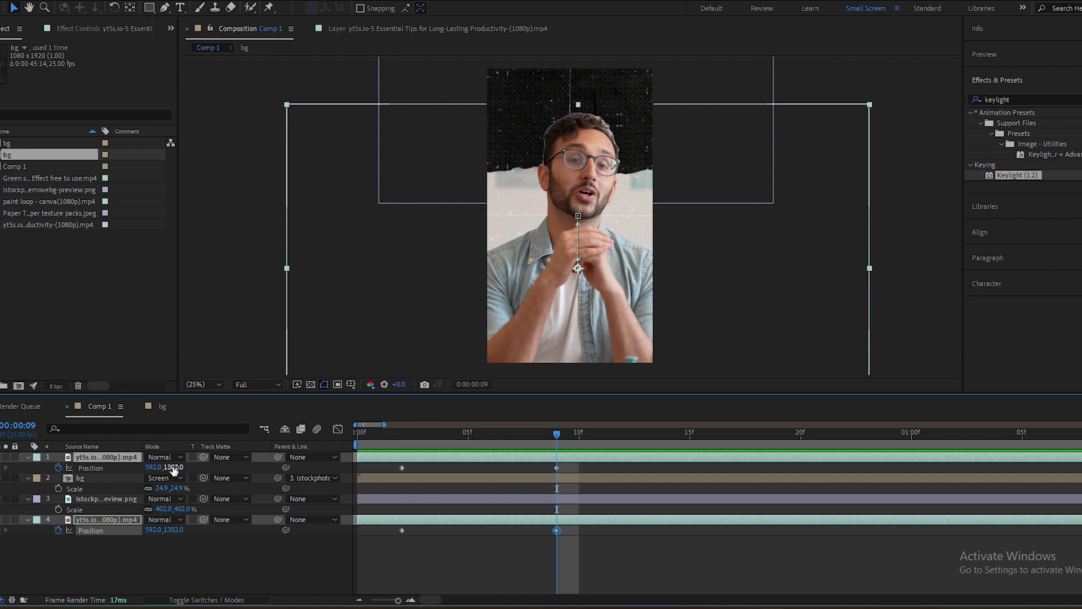
{"action": "left_click_drag", "start_coordinate": [173, 471], "coordinate": [250, 476]}
{"action": "key", "text": "Home"}
{"action": "key", "text": "space"}
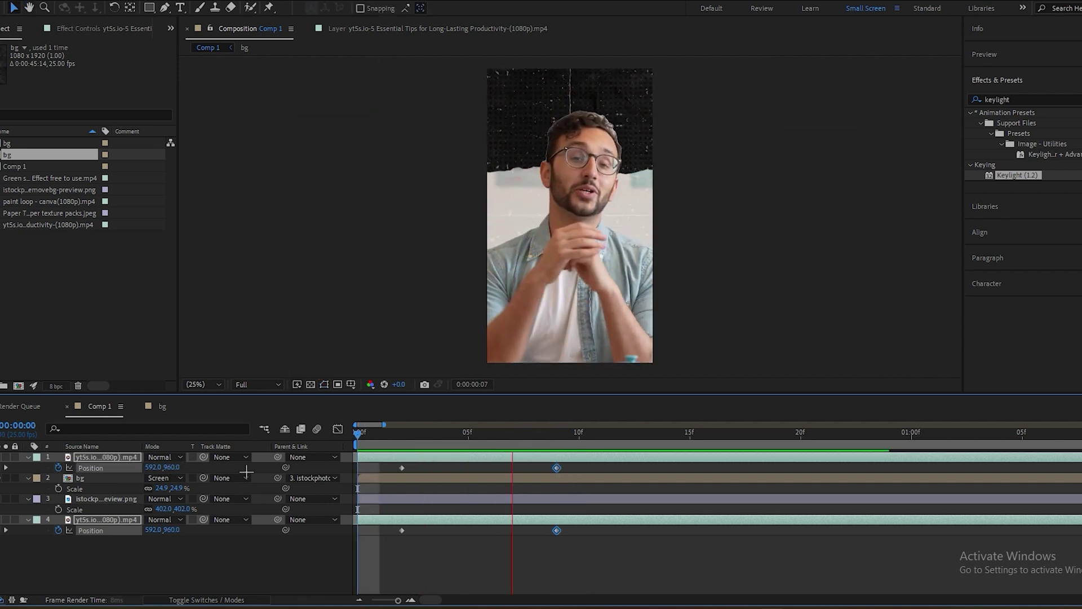
{"action": "key", "text": "space"}
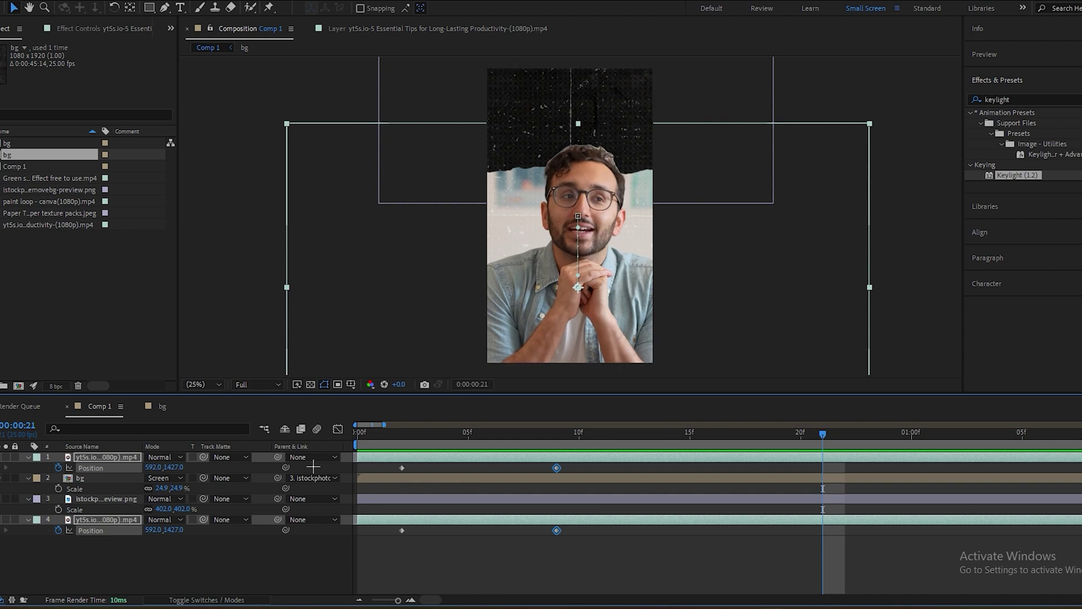
Add a text layer reading "HALO" on the dark torn paper above the speaker at frame 12
{"action": "left_click_drag", "start_coordinate": [823, 432], "coordinate": [312, 452]}
{"action": "left_click", "coordinate": [623, 432]}
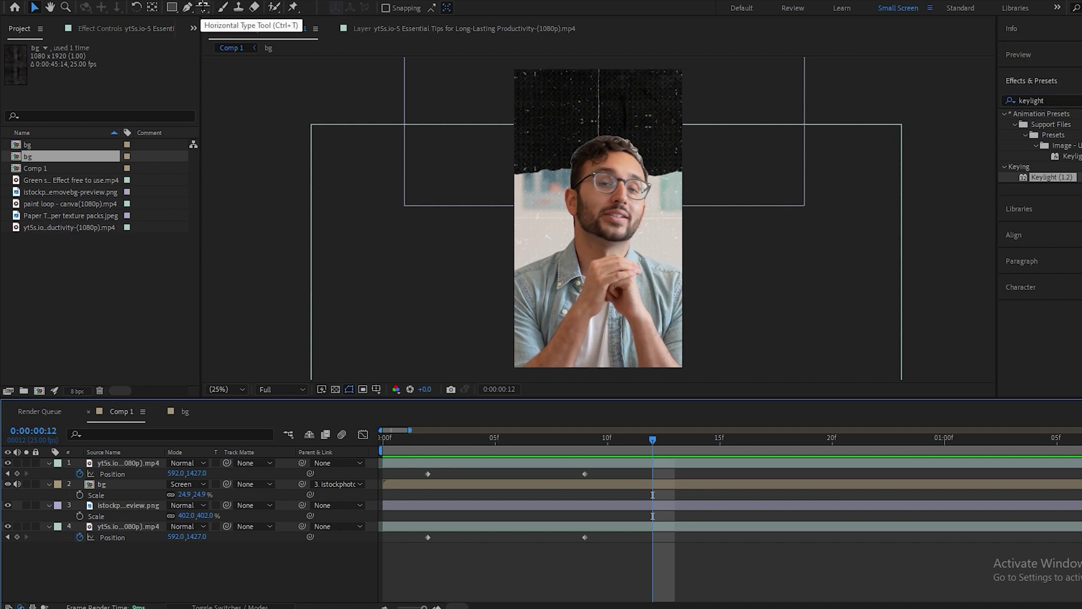
{"action": "left_click", "coordinate": [203, 8]}
{"action": "left_click", "coordinate": [559, 114]}
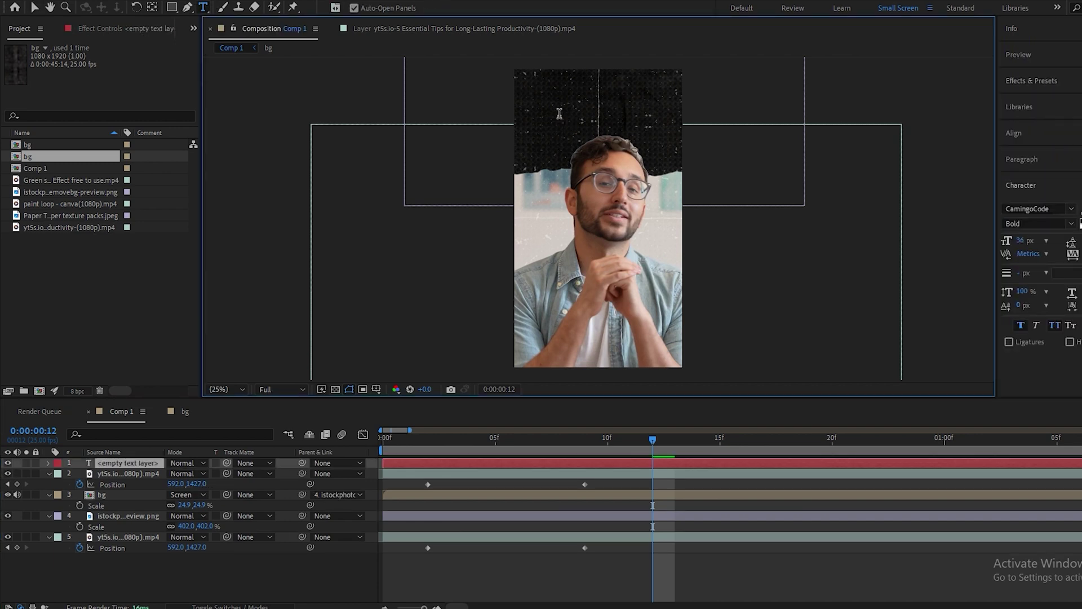
{"action": "type", "text": "HALO"}
{"action": "left_click", "coordinate": [111, 463]}
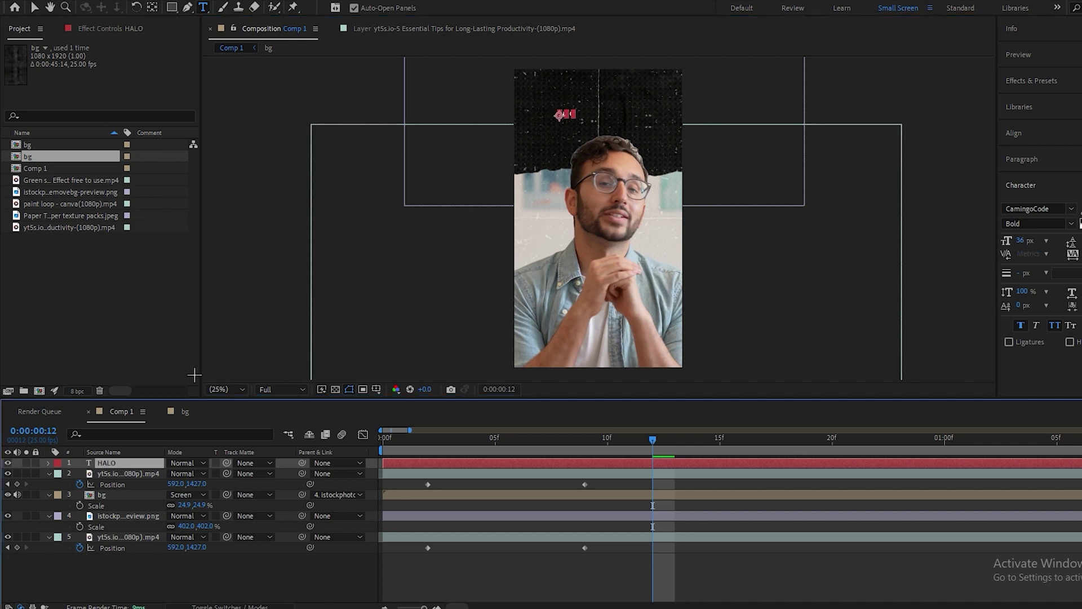
Centre the HALO text's anchor point, scale the text to 487%, and align it to the composition's horizontal centre
{"action": "left_click", "coordinate": [152, 7]}
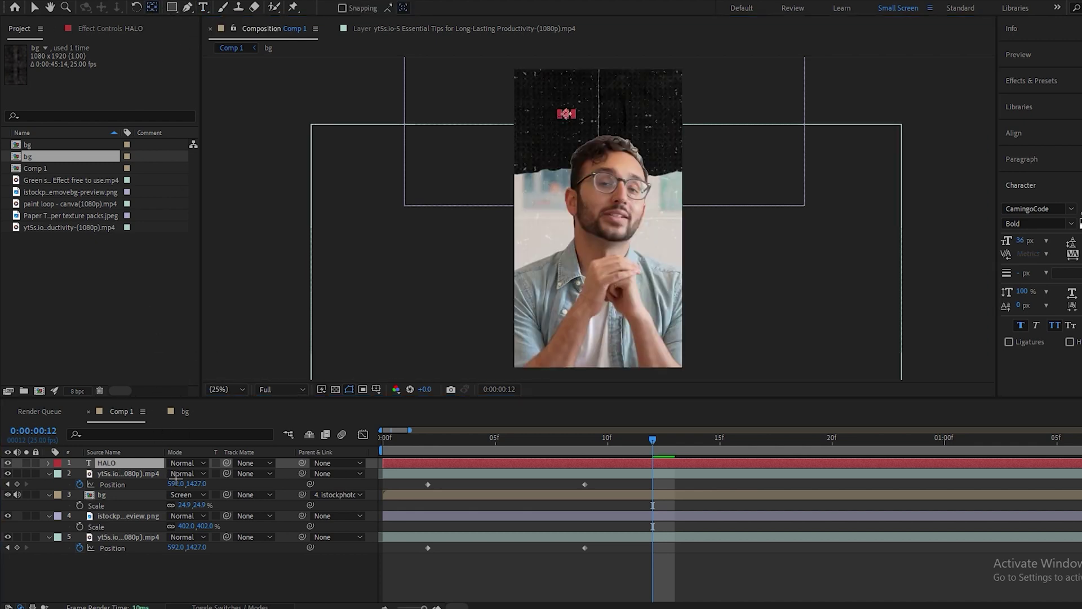
{"action": "key", "text": "s"}
{"action": "left_click_drag", "start_coordinate": [186, 473], "coordinate": [330, 472]}
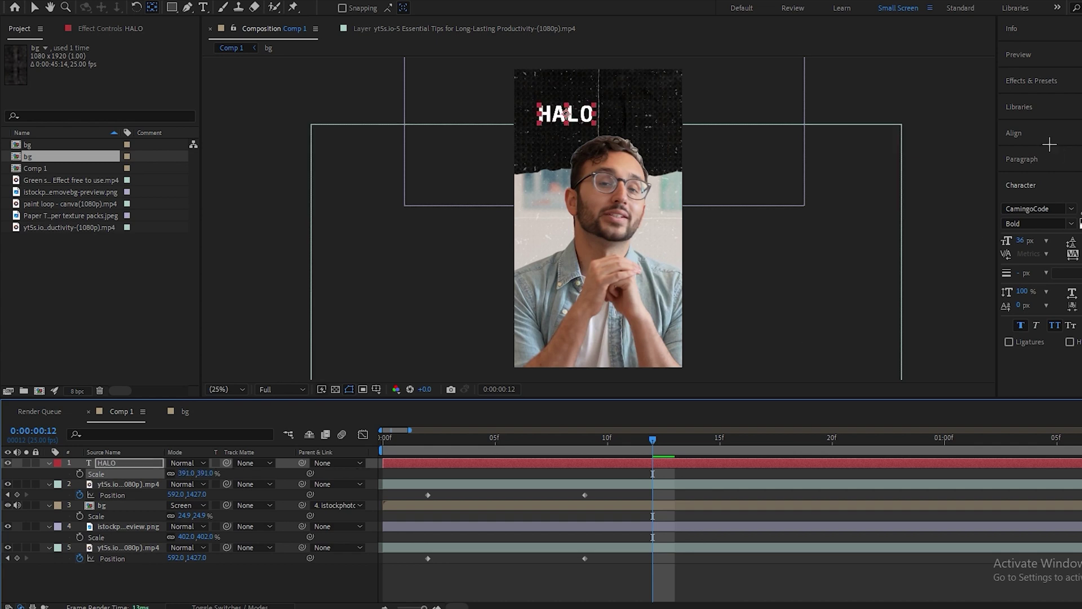
{"action": "left_click", "coordinate": [1013, 132]}
{"action": "left_click", "coordinate": [1032, 167]}
{"action": "left_click_drag", "start_coordinate": [186, 474], "coordinate": [242, 464]}
{"action": "left_click", "coordinate": [620, 586]}
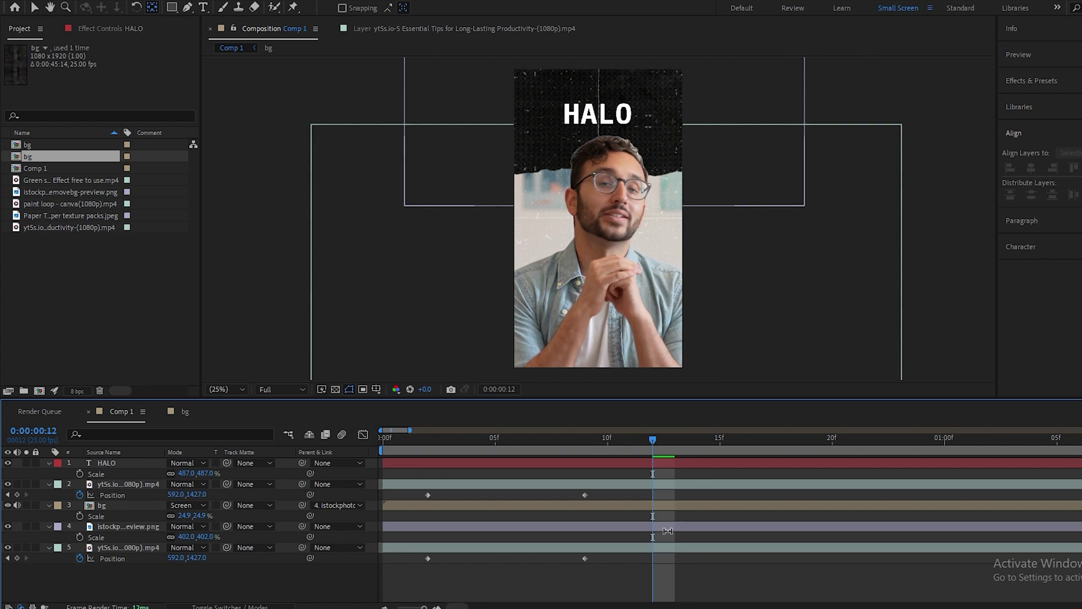
Set the font of the HALO text to Temeraire
{"action": "key", "text": "v"}
{"action": "double_click", "coordinate": [602, 107]}
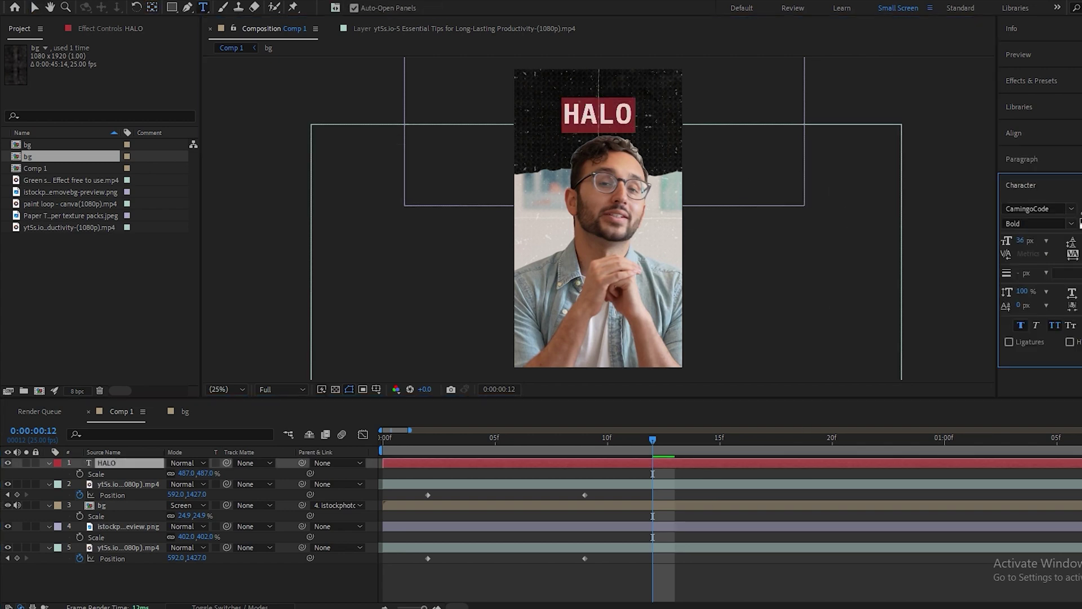
{"action": "left_click", "coordinate": [1049, 208]}
{"action": "type", "text": "te"}
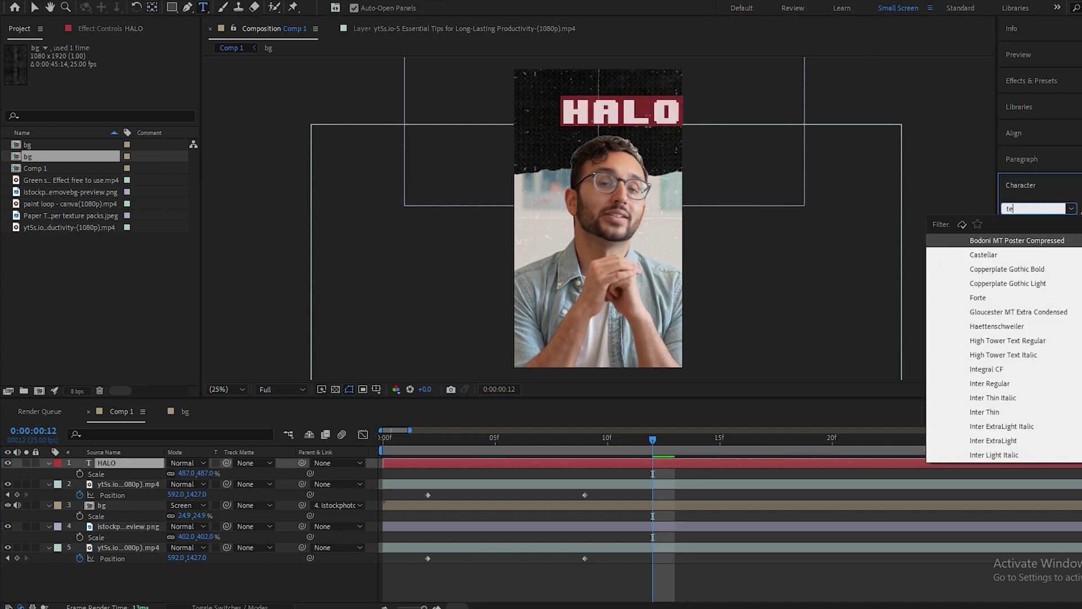
{"action": "type", "text": "me"}
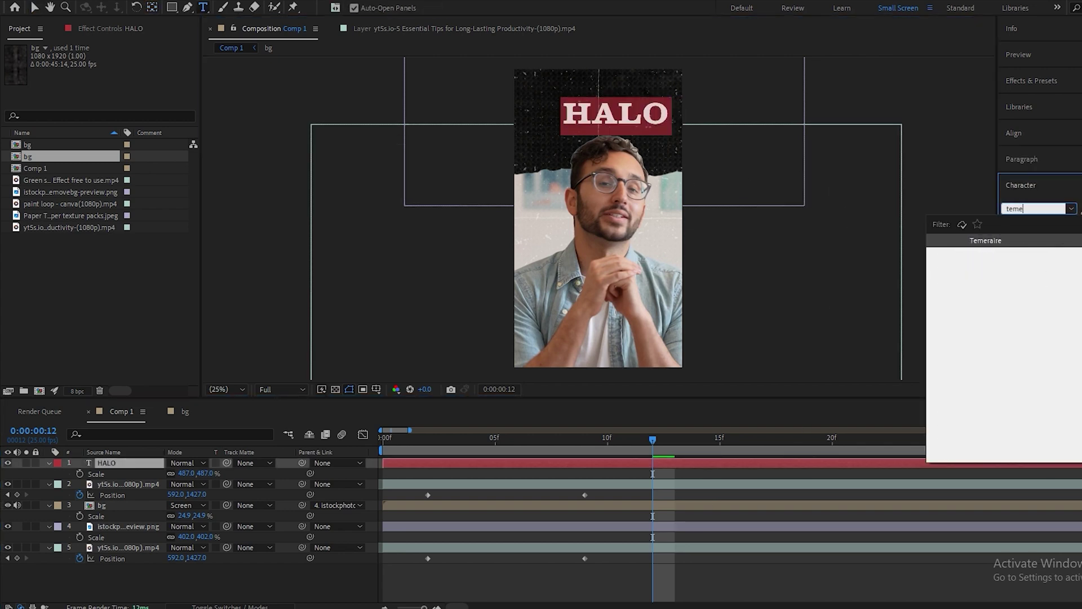
{"action": "left_click", "coordinate": [1003, 241]}
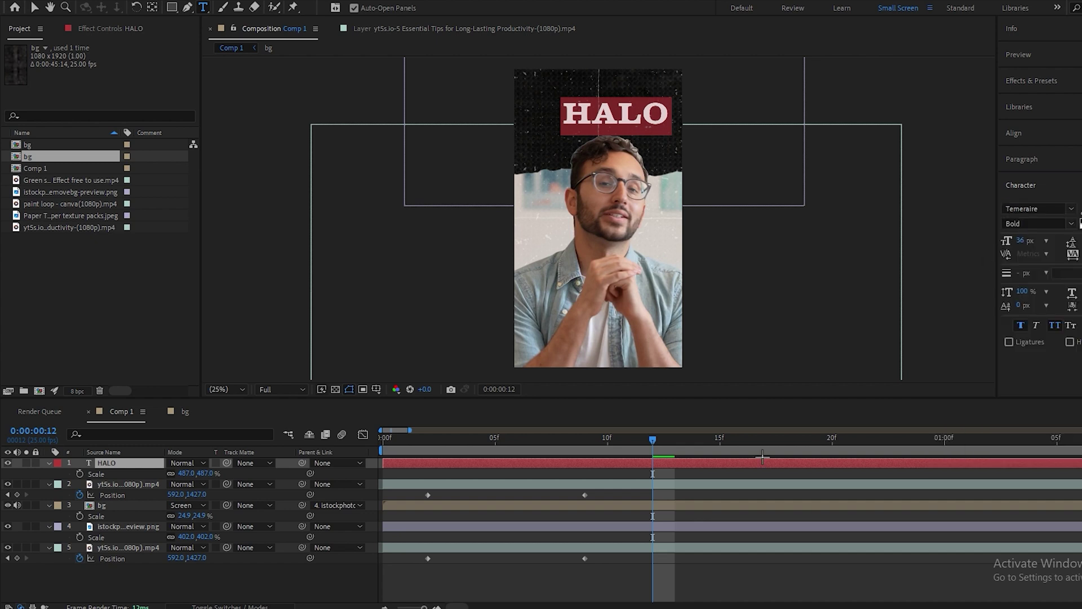
{"action": "left_click", "coordinate": [505, 584]}
Realign the HALO text with its anchor point at the composition's horizontal centre and reduce its scale to 460%
{"action": "left_click", "coordinate": [151, 8]}
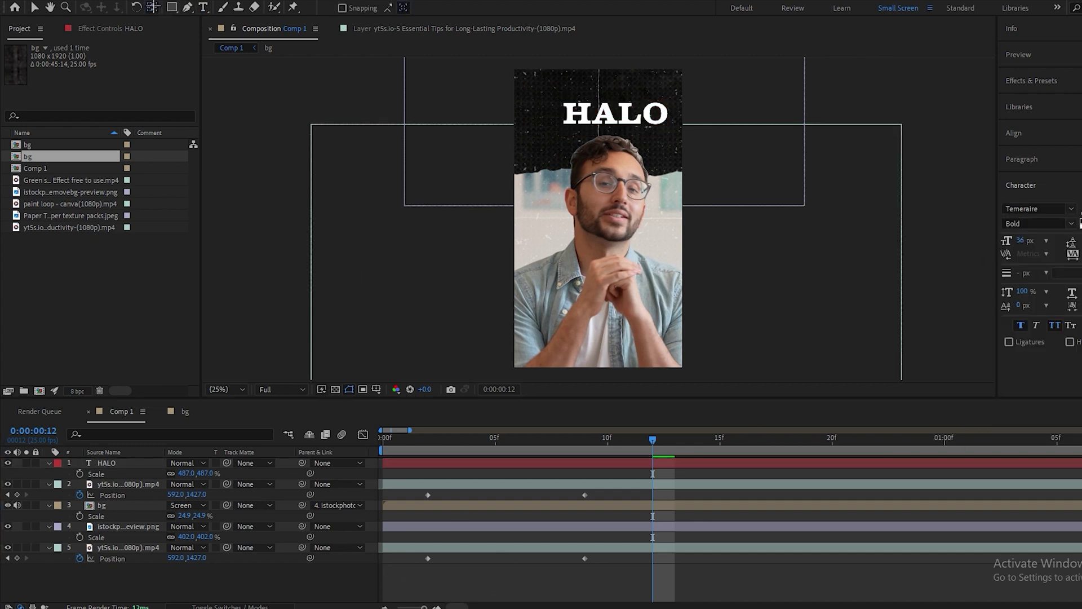
{"action": "left_click", "coordinate": [566, 120]}
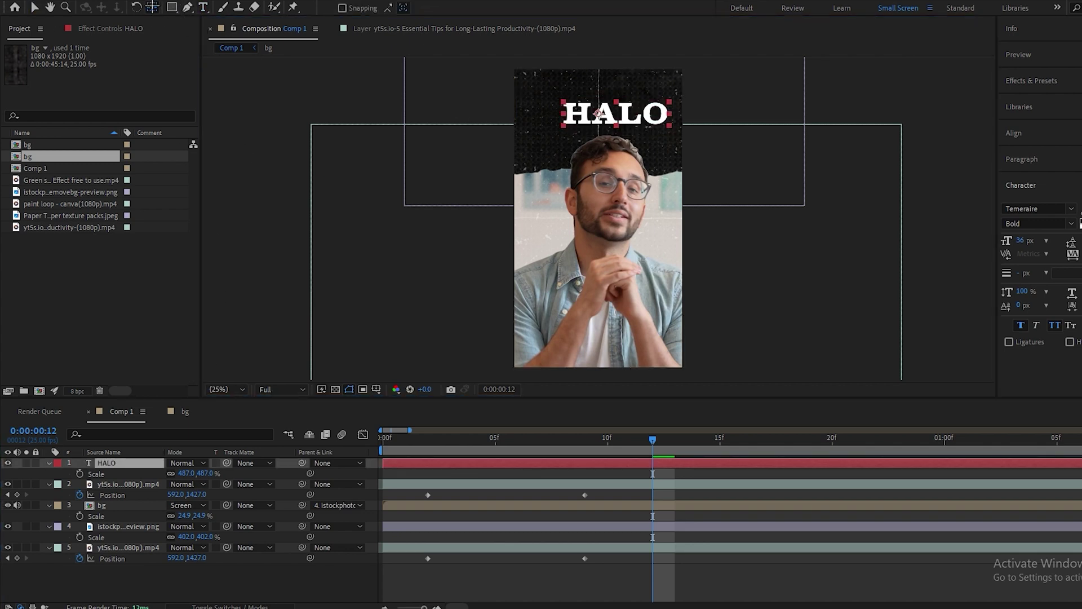
{"action": "left_click", "coordinate": [1014, 133]}
{"action": "left_click", "coordinate": [1031, 168]}
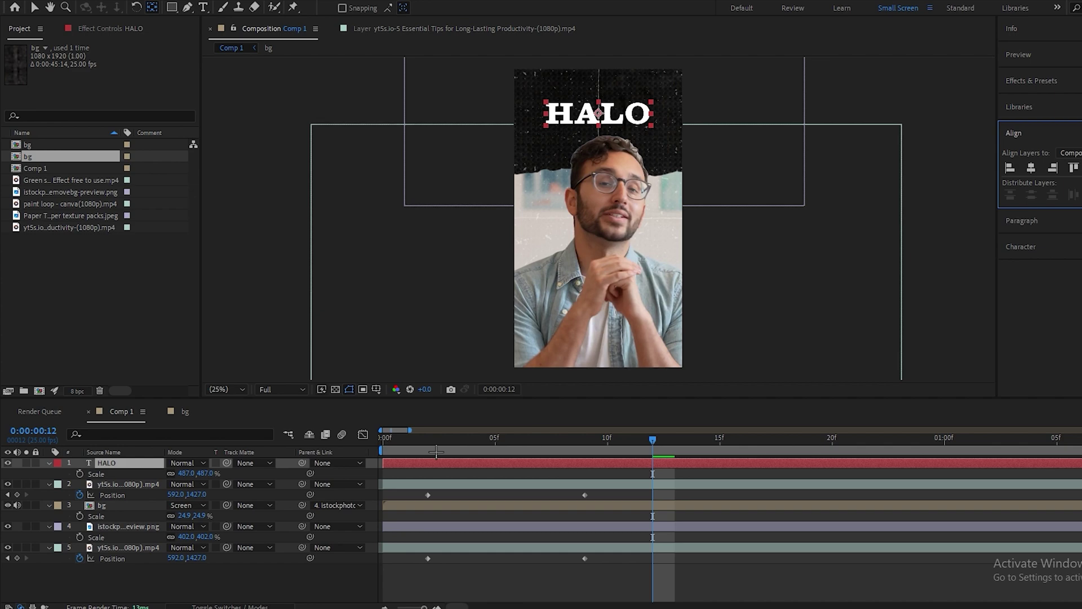
{"action": "left_click_drag", "start_coordinate": [187, 473], "coordinate": [171, 473]}
{"action": "left_click", "coordinate": [597, 596]}
{"action": "key", "text": "ctrl+s"}
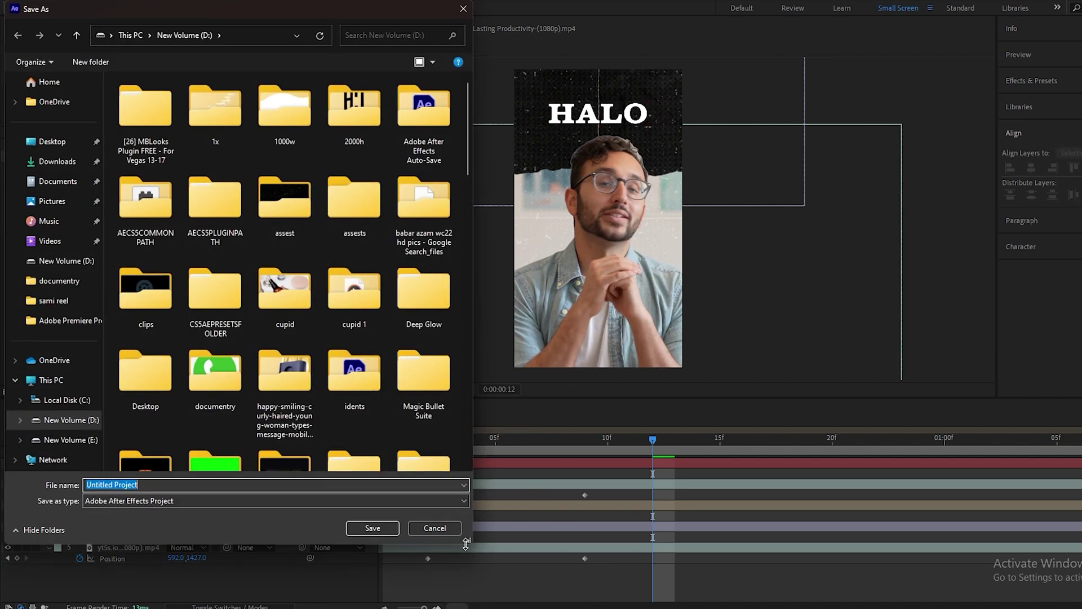
{"action": "key", "text": "Escape"}
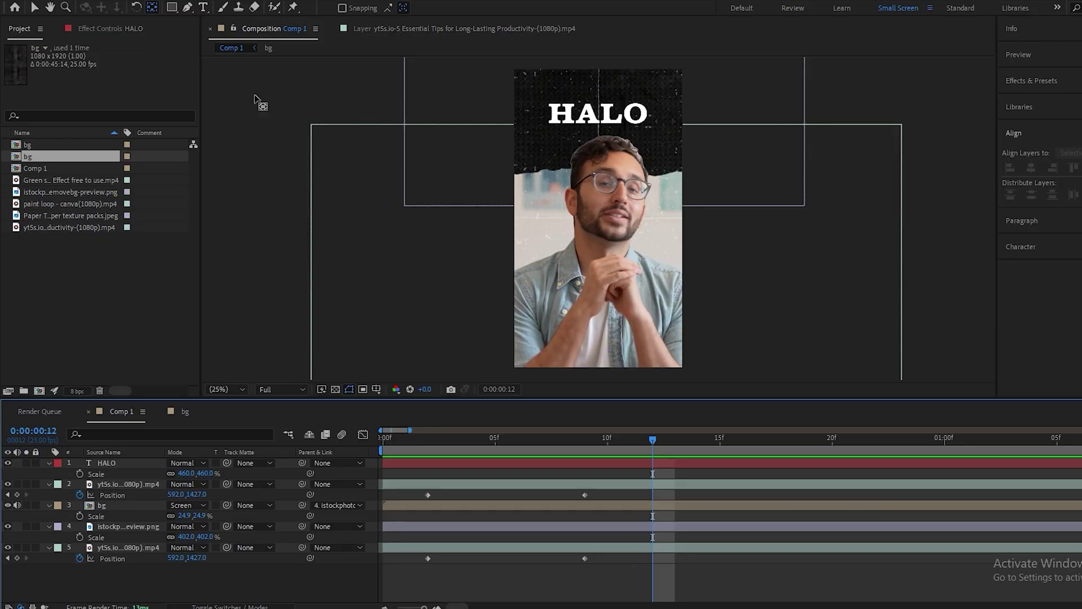
Draw an orange rectangle covering the HALO text, move its layer directly beneath the text layer, and fine-tune its position
{"action": "left_click", "coordinate": [171, 8]}
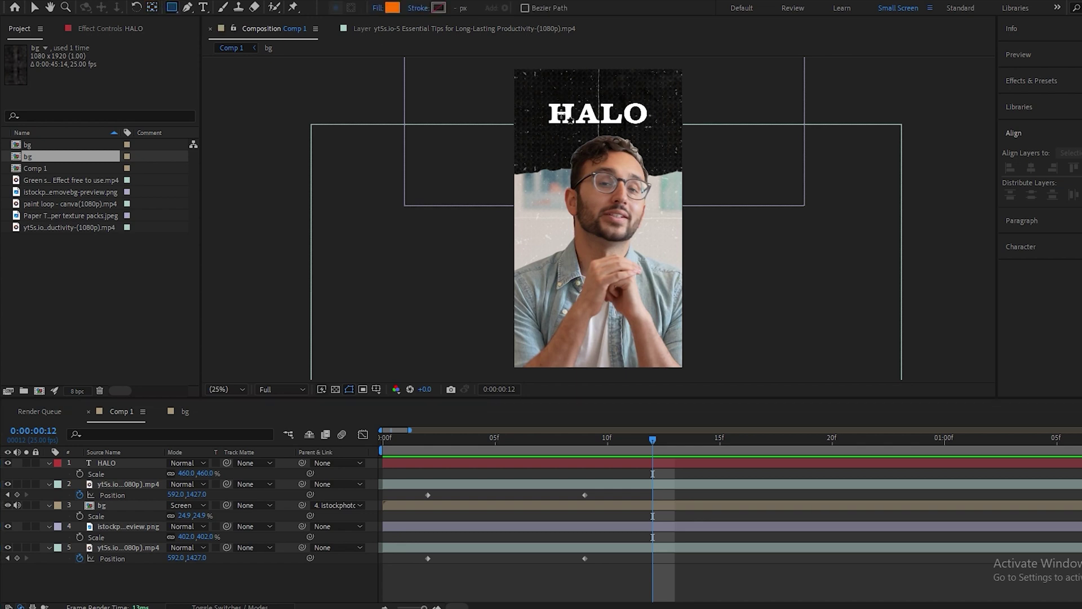
{"action": "left_click_drag", "start_coordinate": [544, 100], "coordinate": [652, 127]}
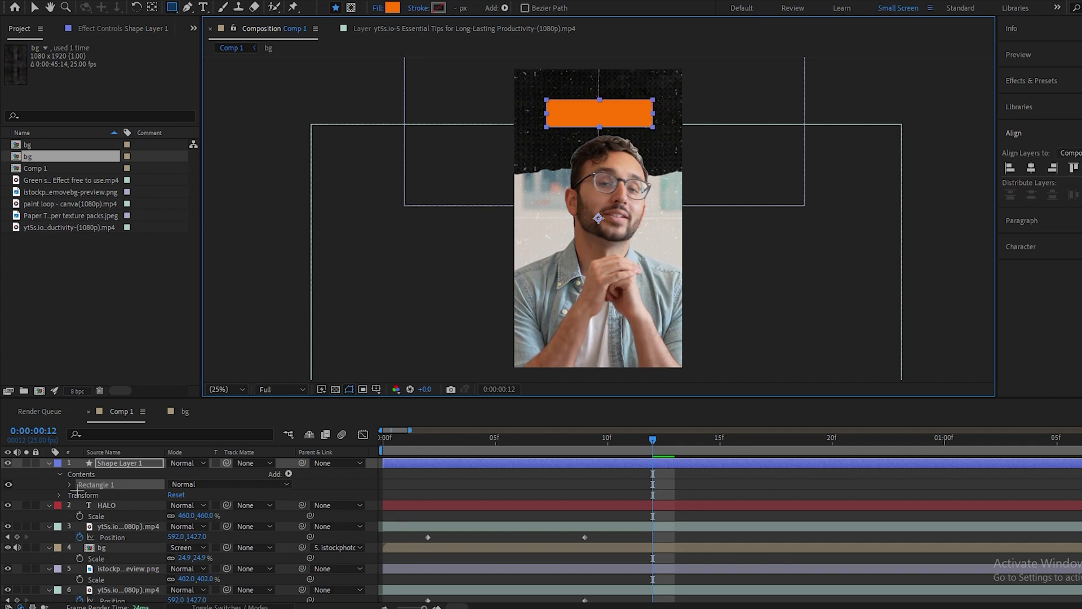
{"action": "left_click", "coordinate": [122, 468]}
{"action": "left_click_drag", "start_coordinate": [134, 467], "coordinate": [124, 518]}
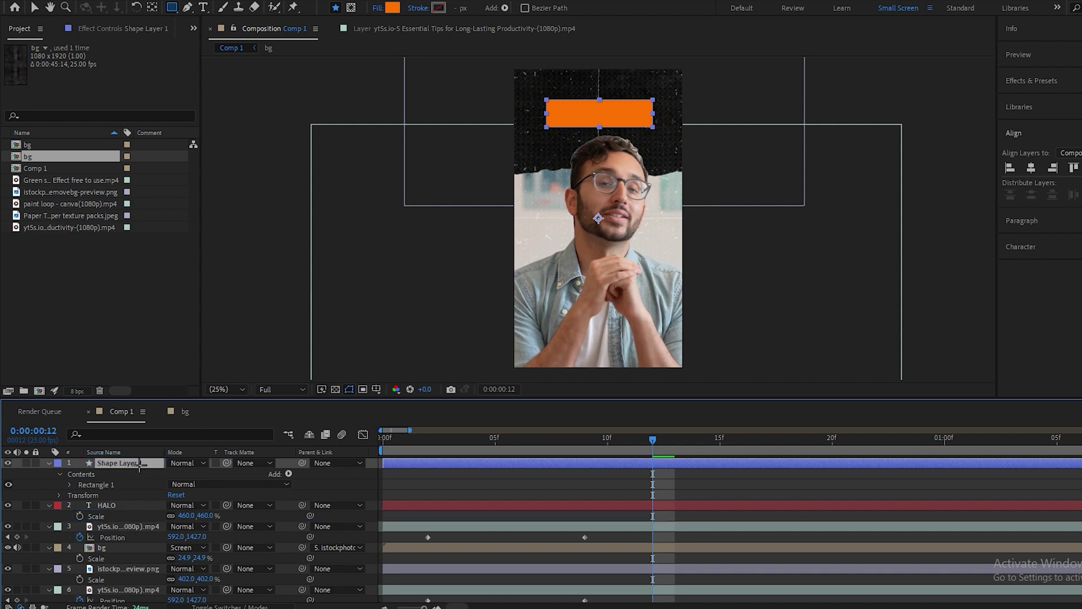
{"action": "left_click_drag", "start_coordinate": [135, 466], "coordinate": [137, 518]}
{"action": "key", "text": "v"}
{"action": "left_click", "coordinate": [633, 120]}
{"action": "left_click_drag", "start_coordinate": [632, 118], "coordinate": [633, 120]}
{"action": "left_click", "coordinate": [731, 508]}
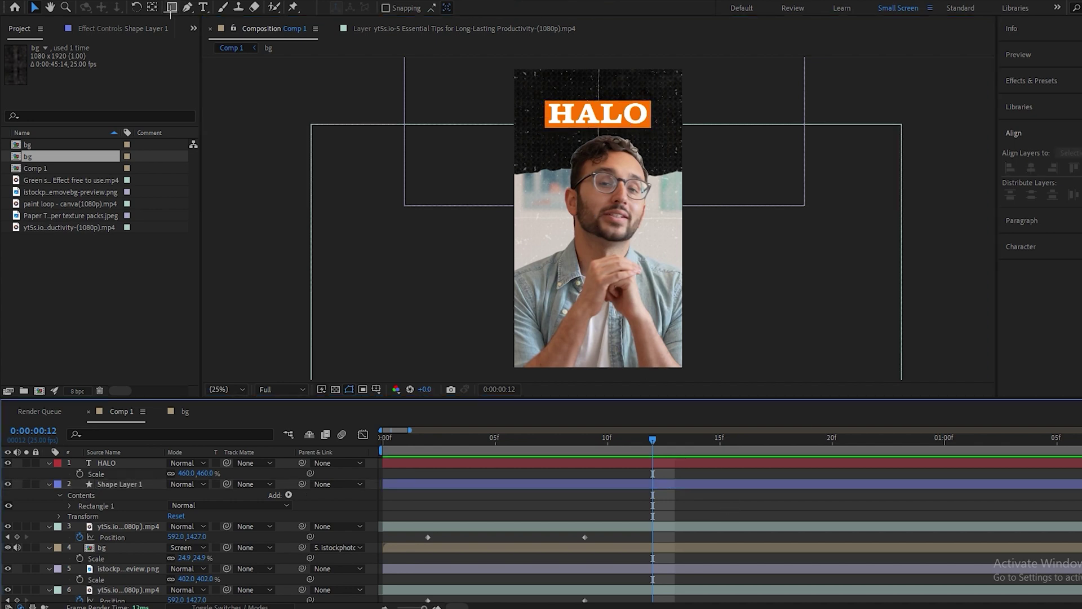
Draw a second, slightly larger orange rectangle around HALO and place its layer between the text and Shape Layer 1
{"action": "left_click", "coordinate": [172, 7]}
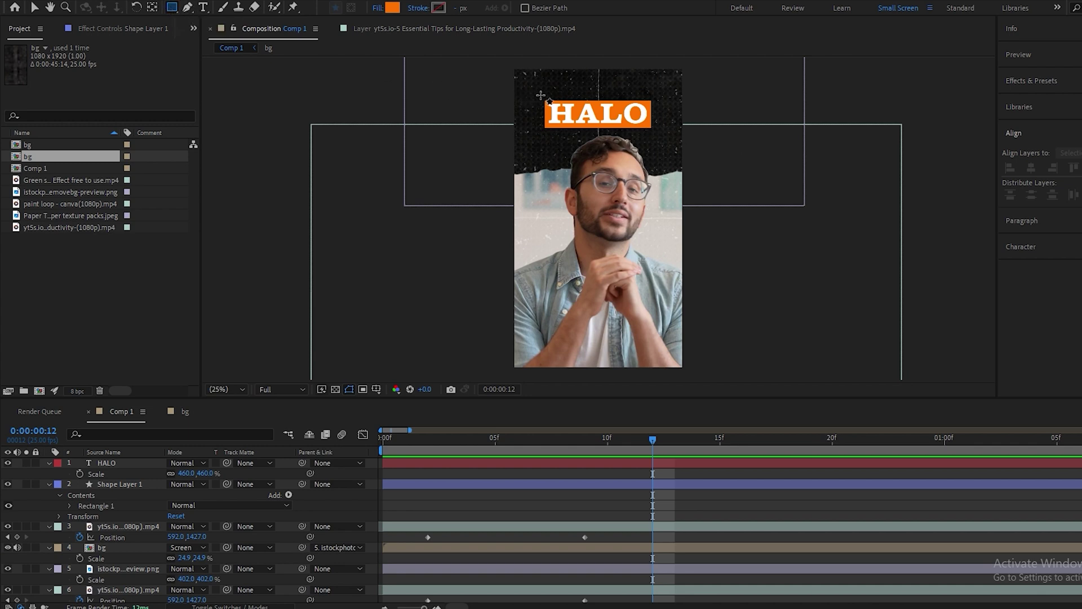
{"action": "left_click_drag", "start_coordinate": [540, 96], "coordinate": [657, 130]}
{"action": "left_click", "coordinate": [714, 493]}
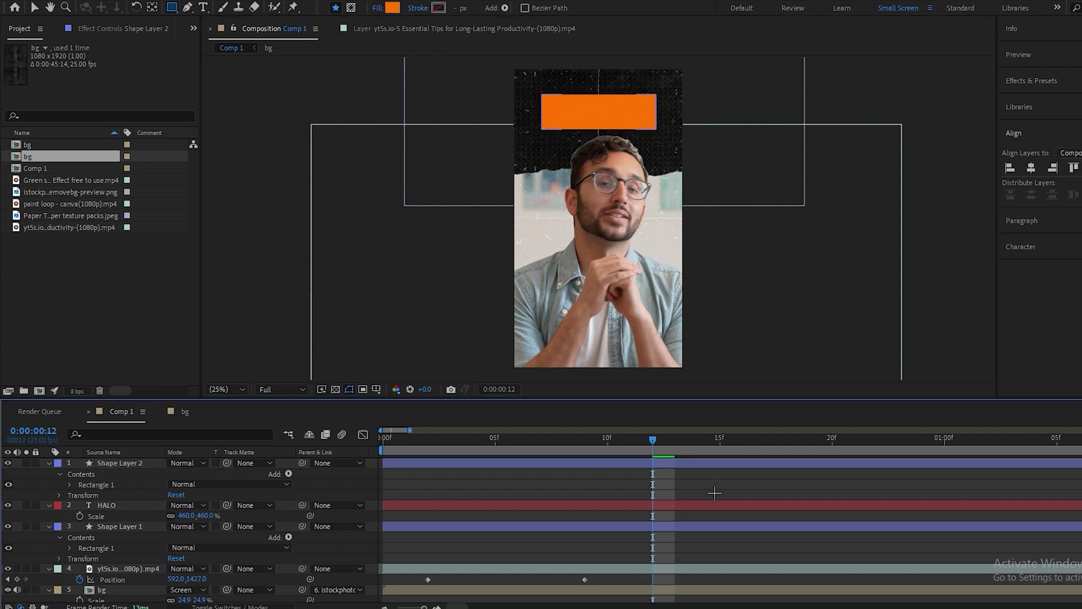
{"action": "left_click", "coordinate": [115, 463]}
{"action": "left_click_drag", "start_coordinate": [115, 463], "coordinate": [123, 517]}
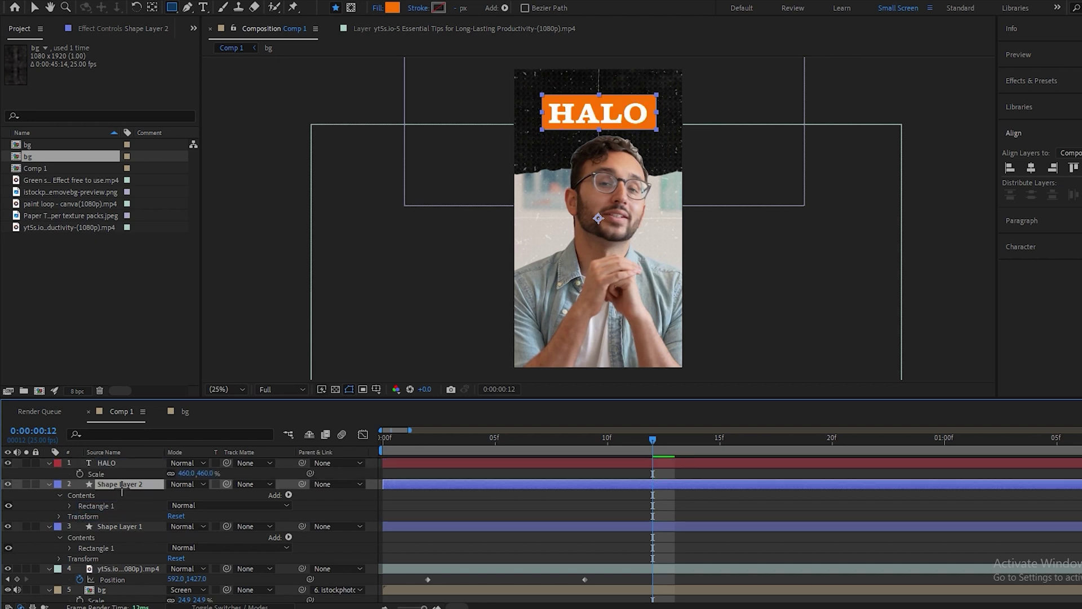
{"action": "left_click", "coordinate": [116, 526]}
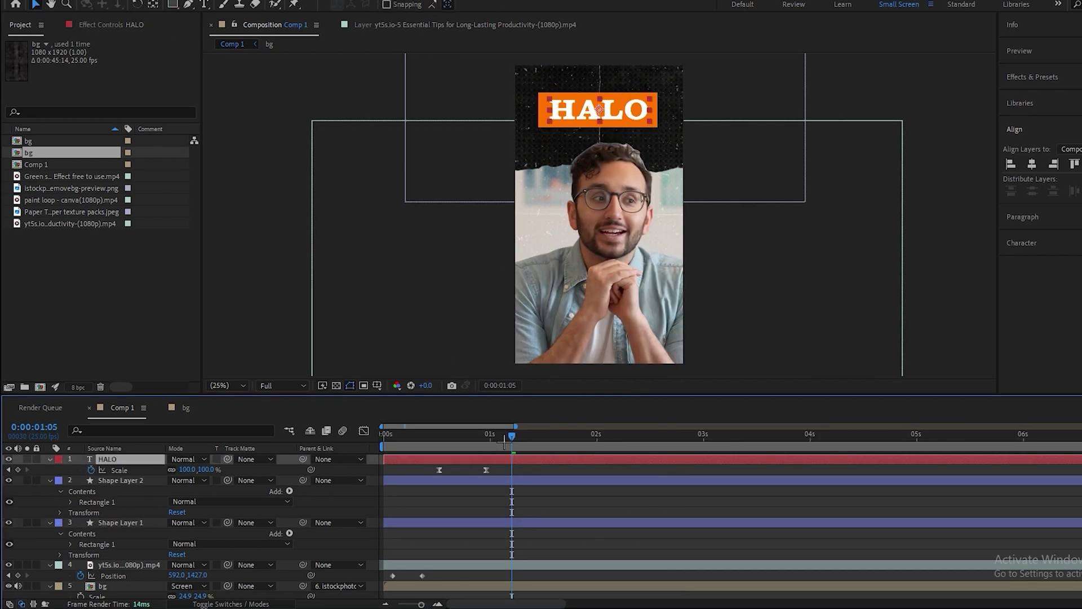
Add a position keyframe to Shape Layer 2 at 0:00:00:24
{"action": "left_click_drag", "start_coordinate": [509, 439], "coordinate": [485, 442]}
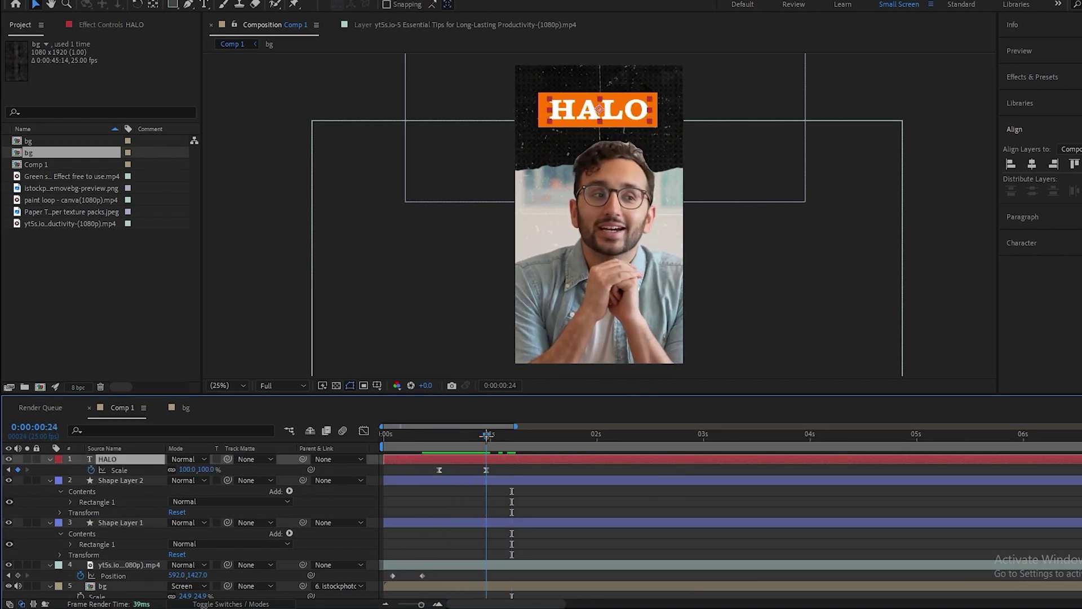
{"action": "left_click", "coordinate": [468, 480]}
{"action": "key", "text": "p"}
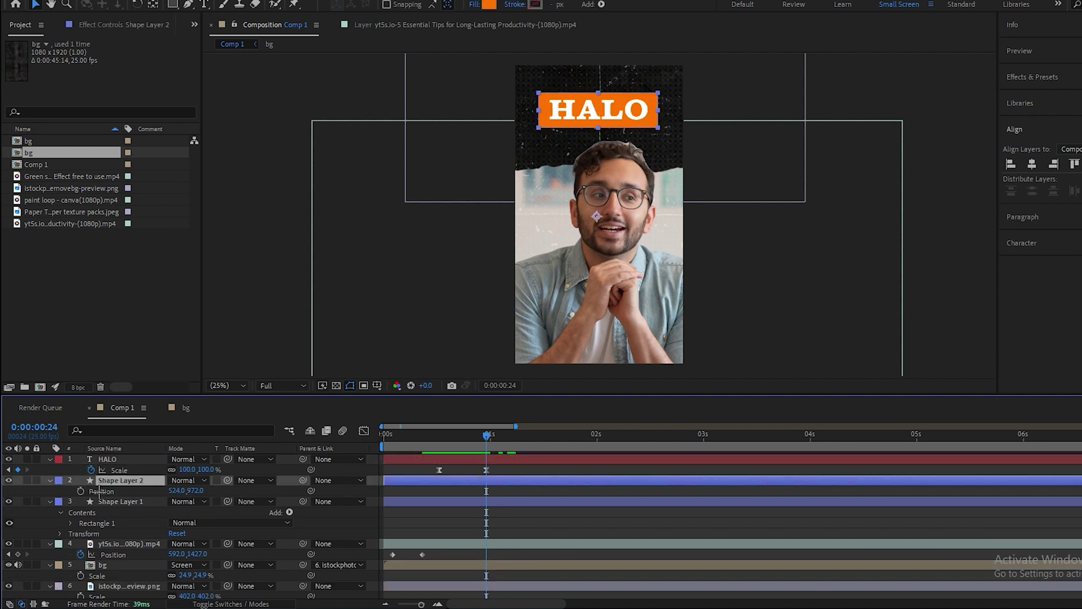
{"action": "left_click", "coordinate": [80, 491]}
At 0:00:00:16, set Shape Layer 2's X position to -235 so it slides in from beyond the frame's left edge
{"action": "left_click_drag", "start_coordinate": [484, 437], "coordinate": [452, 435]}
{"action": "left_click", "coordinate": [423, 486]}
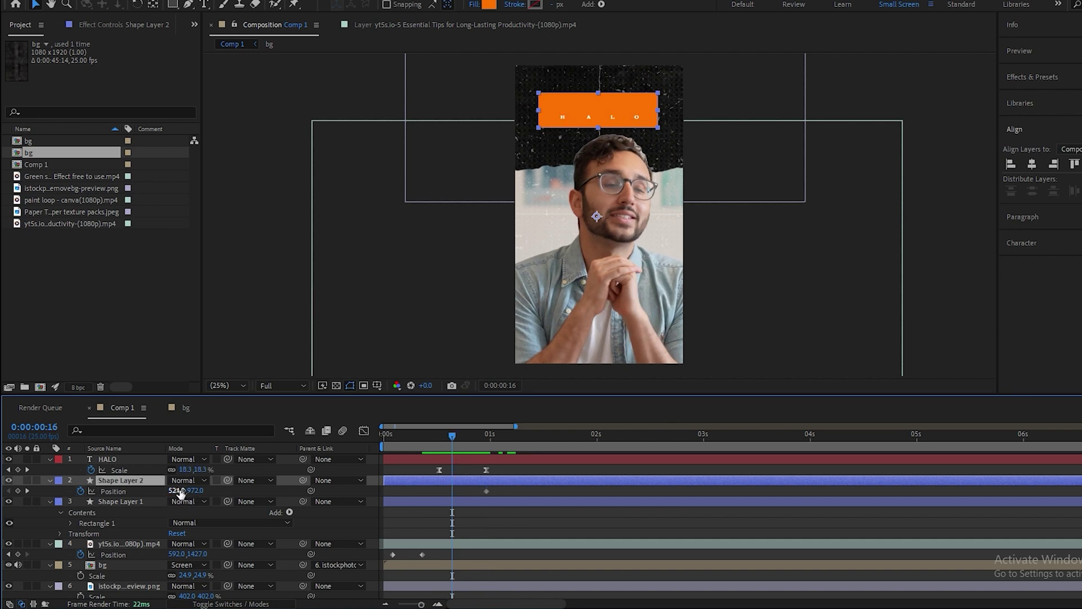
{"action": "left_click_drag", "start_coordinate": [181, 493], "coordinate": [8, 488]}
{"action": "left_click_drag", "start_coordinate": [177, 494], "coordinate": [78, 484]}
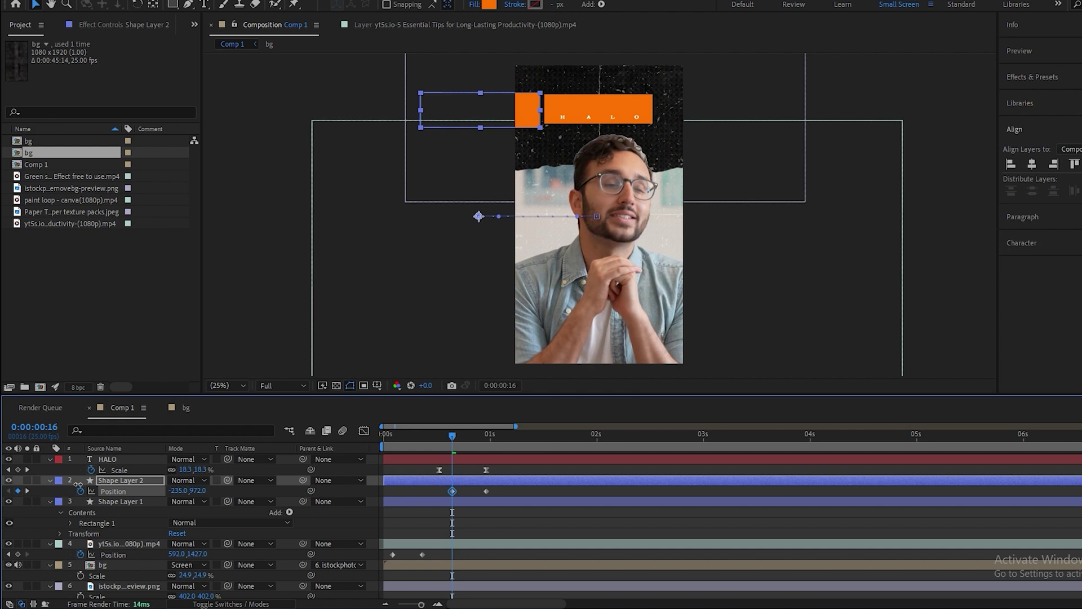
{"action": "scroll", "coordinate": [463, 510], "scroll_direction": "up", "scroll_amount": 1}
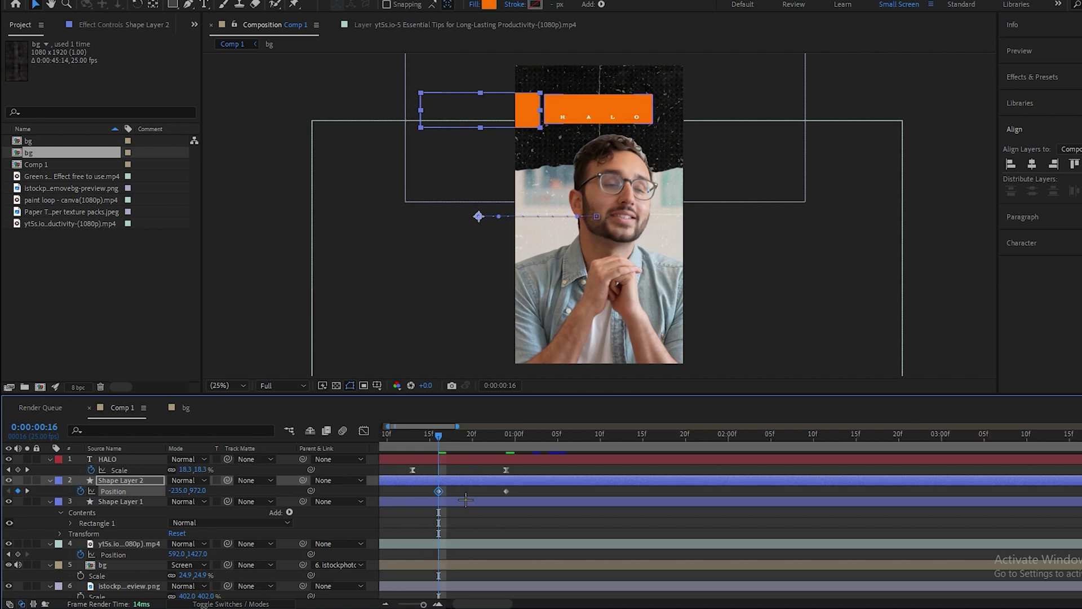
Use Shape Layer 2 as the track matte of Shape Layer 1 and preview the orange box reveal
{"action": "left_click_drag", "start_coordinate": [442, 439], "coordinate": [511, 443]}
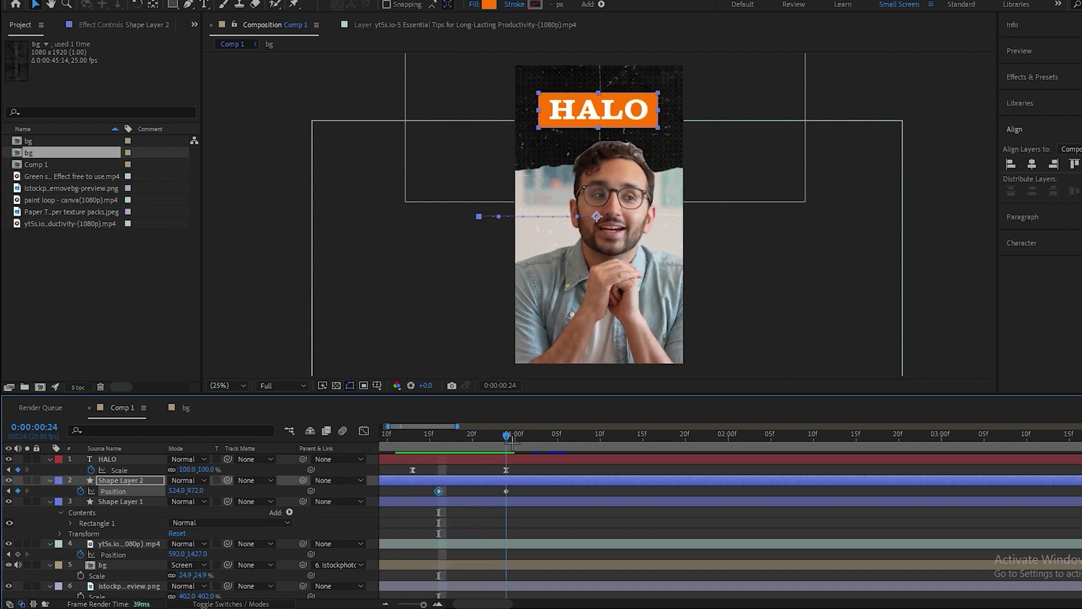
{"action": "left_click", "coordinate": [122, 501]}
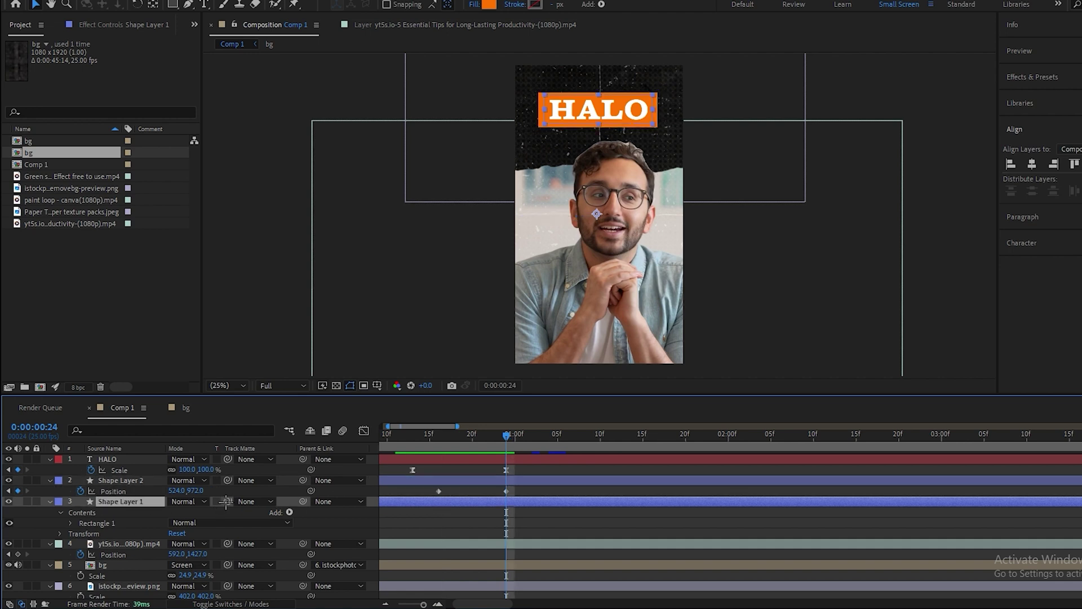
{"action": "left_click_drag", "start_coordinate": [227, 500], "coordinate": [121, 482]}
{"action": "left_click_drag", "start_coordinate": [421, 437], "coordinate": [478, 438]}
{"action": "key", "text": "space"}
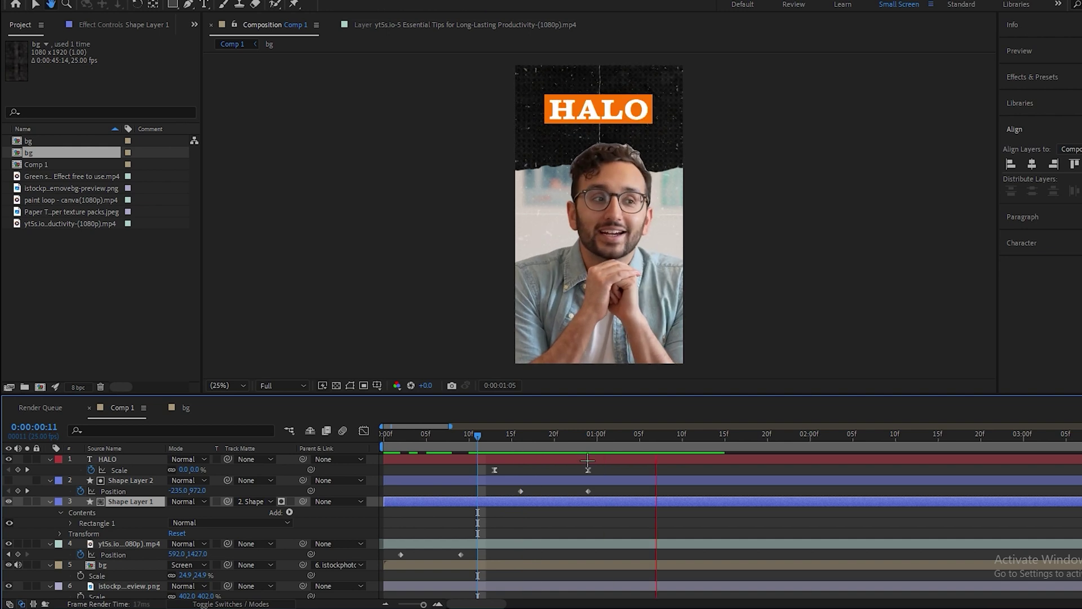
{"action": "key", "text": "space"}
Move HALO's ending scale keyframe and Shape Layer 2's ending position keyframe to 0:00:01:02, and preview the title animation
{"action": "left_click_drag", "start_coordinate": [481, 452], "coordinate": [495, 452]}
{"action": "left_click", "coordinate": [588, 469]}
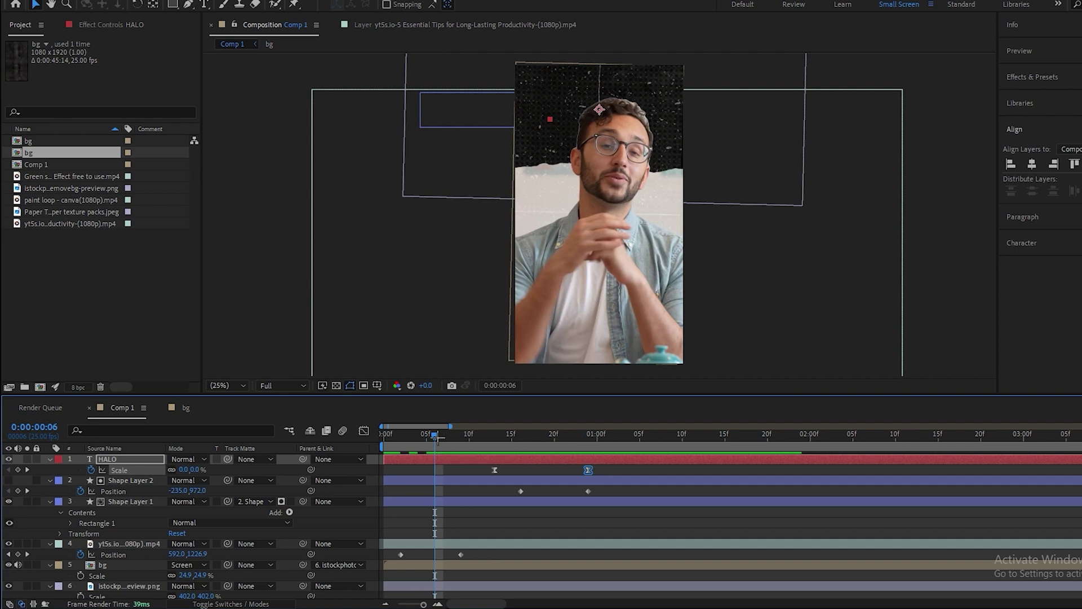
{"action": "left_click_drag", "start_coordinate": [437, 438], "coordinate": [497, 439]}
{"action": "left_click_drag", "start_coordinate": [588, 469], "coordinate": [608, 490]}
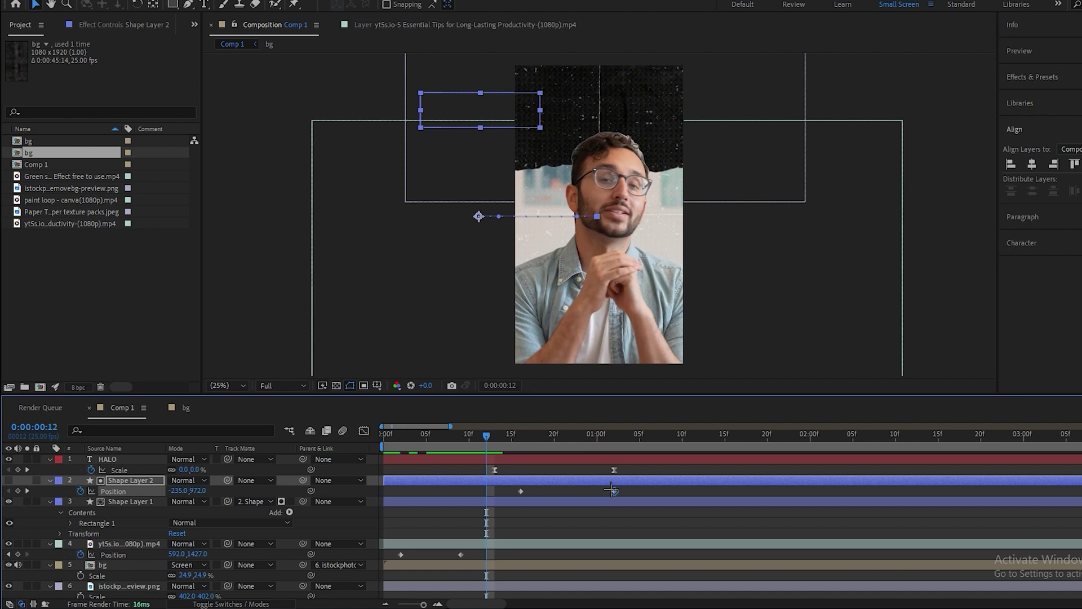
{"action": "key", "text": "space"}
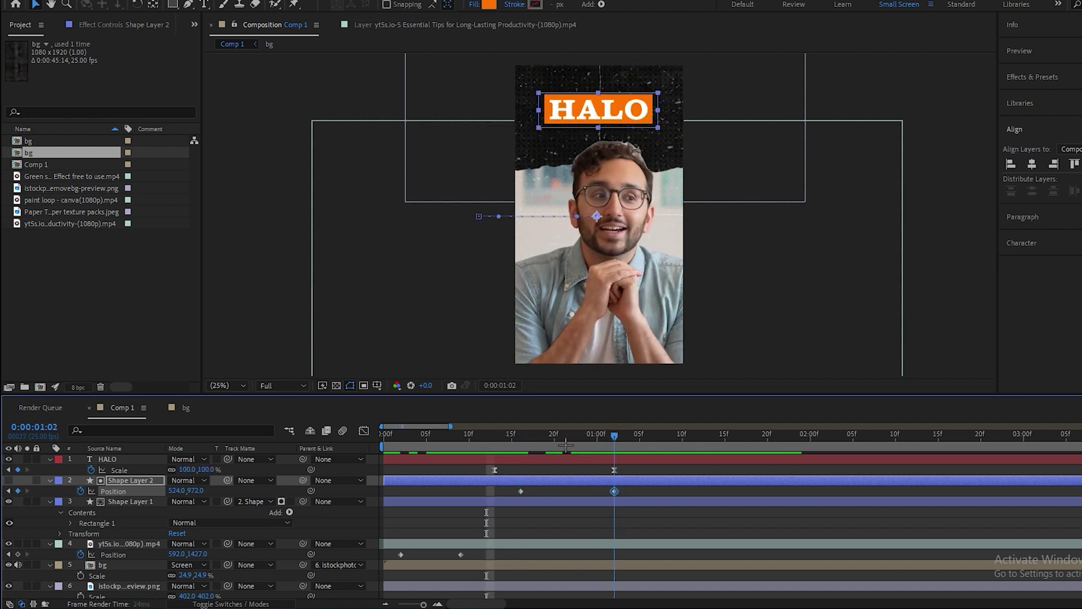
{"action": "left_click", "coordinate": [460, 444]}
{"action": "key", "text": "space"}
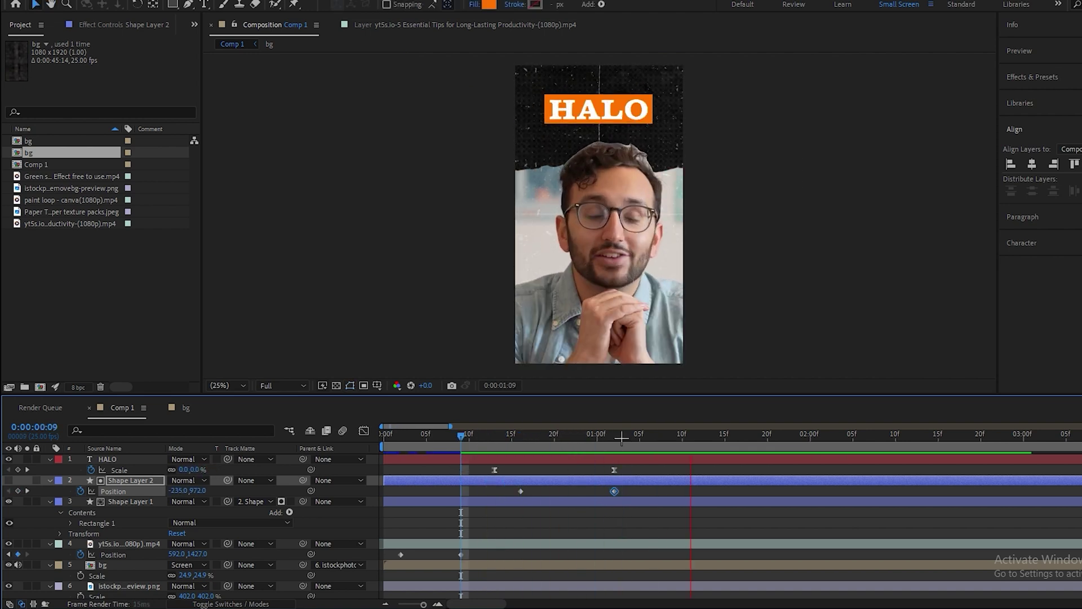
{"action": "key", "text": "space"}
{"action": "left_click", "coordinate": [461, 435]}
{"action": "key", "text": "space"}
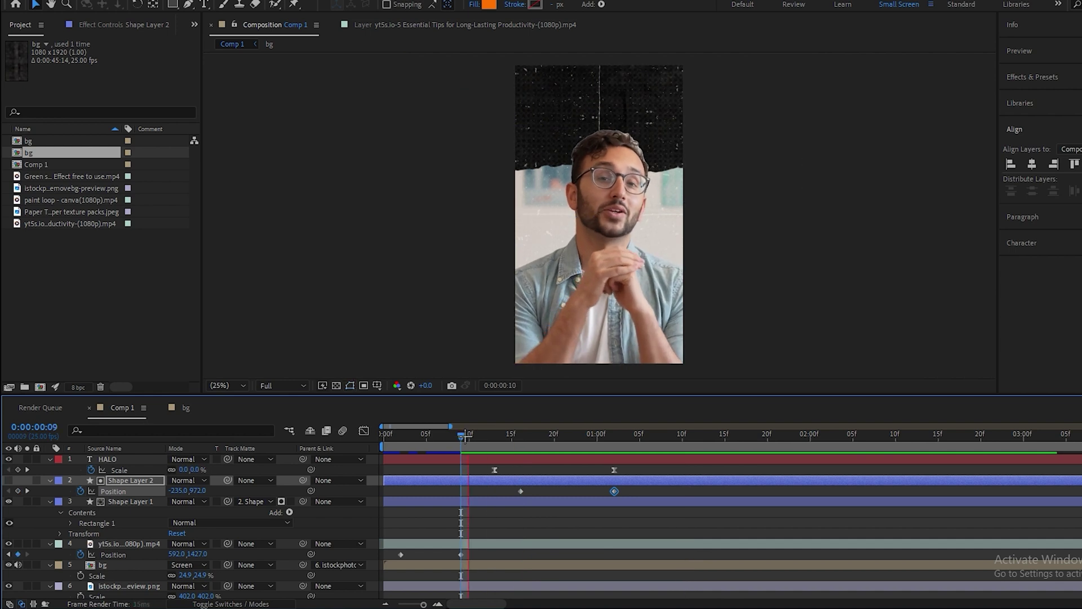
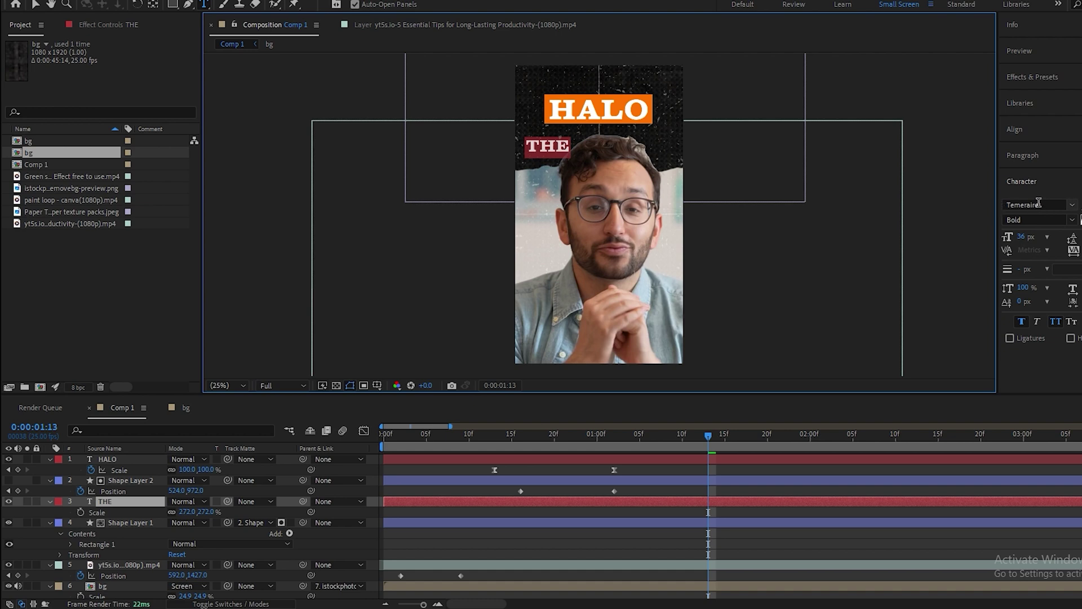
Set the font of the THE text to CamingoCode Bold
{"action": "type", "text": "cam"}
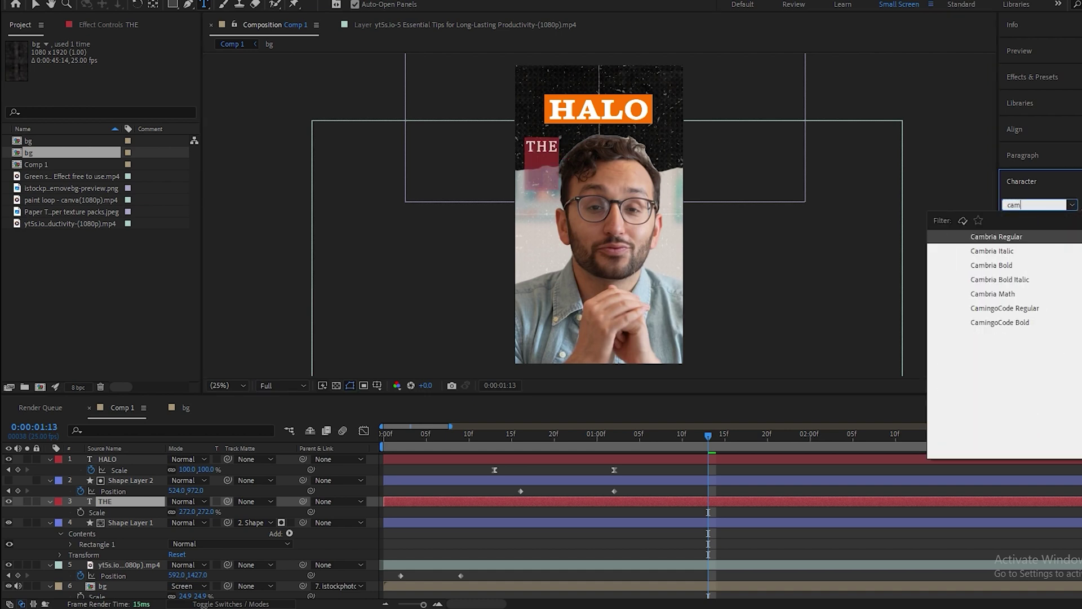
{"action": "type", "text": "in"}
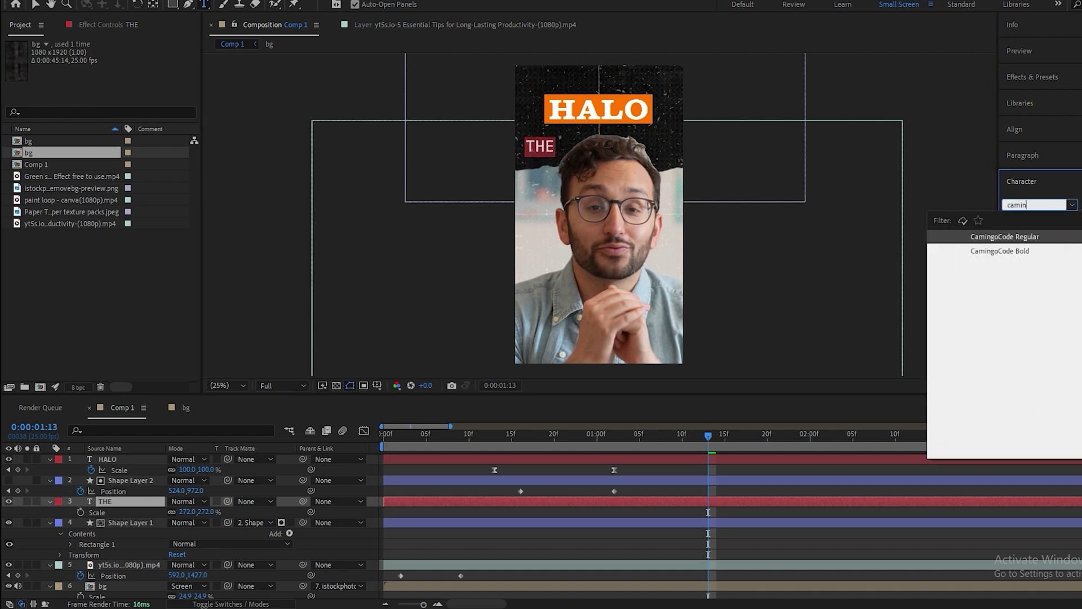
{"action": "left_click", "coordinate": [1022, 250]}
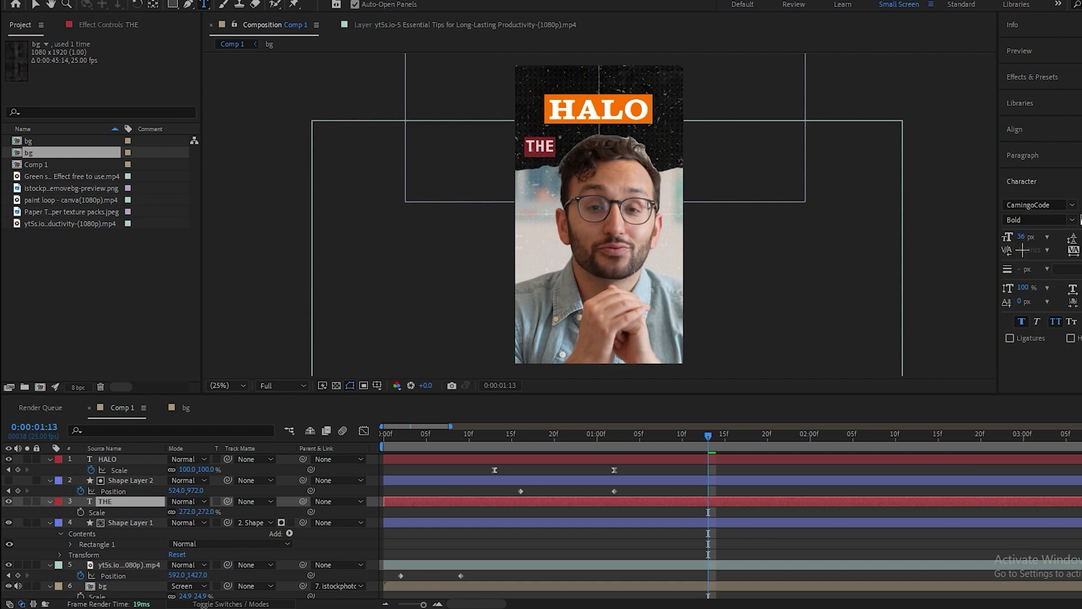
{"action": "left_click", "coordinate": [152, 491]}
Move the THE text to just above the left end of the orange HALO box
{"action": "left_click", "coordinate": [113, 501]}
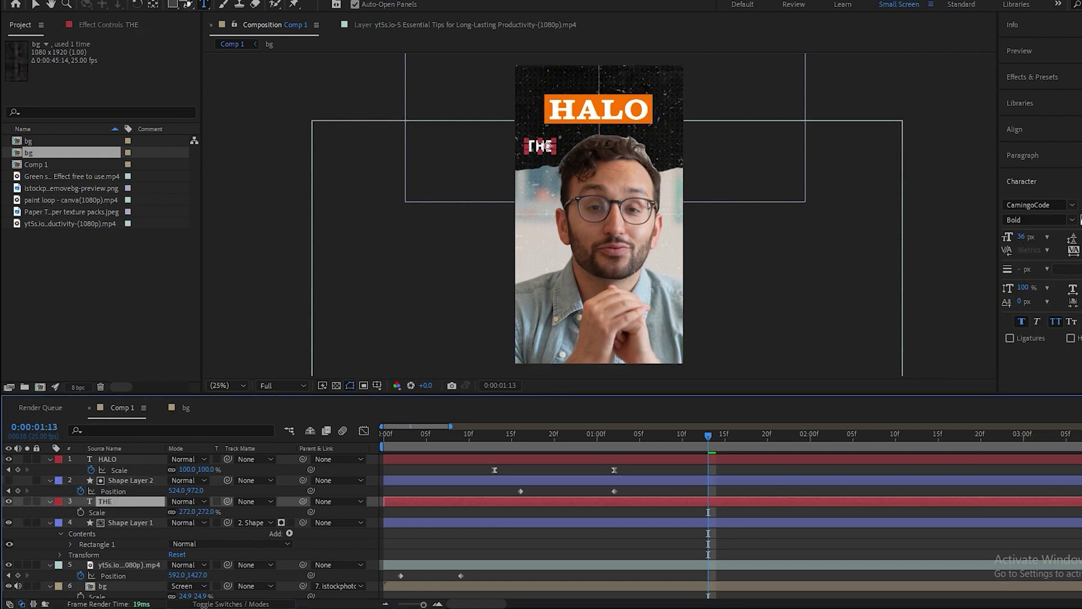
{"action": "left_click", "coordinate": [154, 5]}
{"action": "scroll", "coordinate": [539, 153], "scroll_direction": "up", "scroll_amount": 1}
{"action": "key", "text": "super"}
{"action": "key", "text": "super"}
{"action": "key", "text": "super"}
{"action": "scroll", "coordinate": [503, 98], "scroll_direction": "down", "scroll_amount": 1}
{"action": "scroll", "coordinate": [502, 102], "scroll_direction": "up", "scroll_amount": 1}
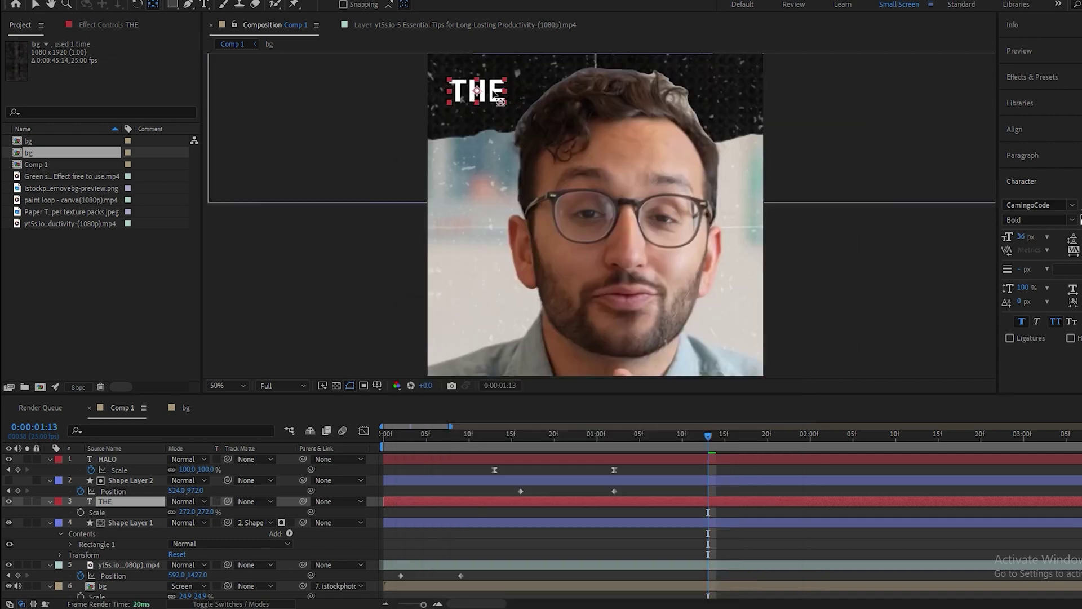
{"action": "key", "text": "v"}
{"action": "left_click_drag", "start_coordinate": [486, 92], "coordinate": [513, 43]}
{"action": "scroll", "coordinate": [506, 111], "scroll_direction": "up", "scroll_amount": 4}
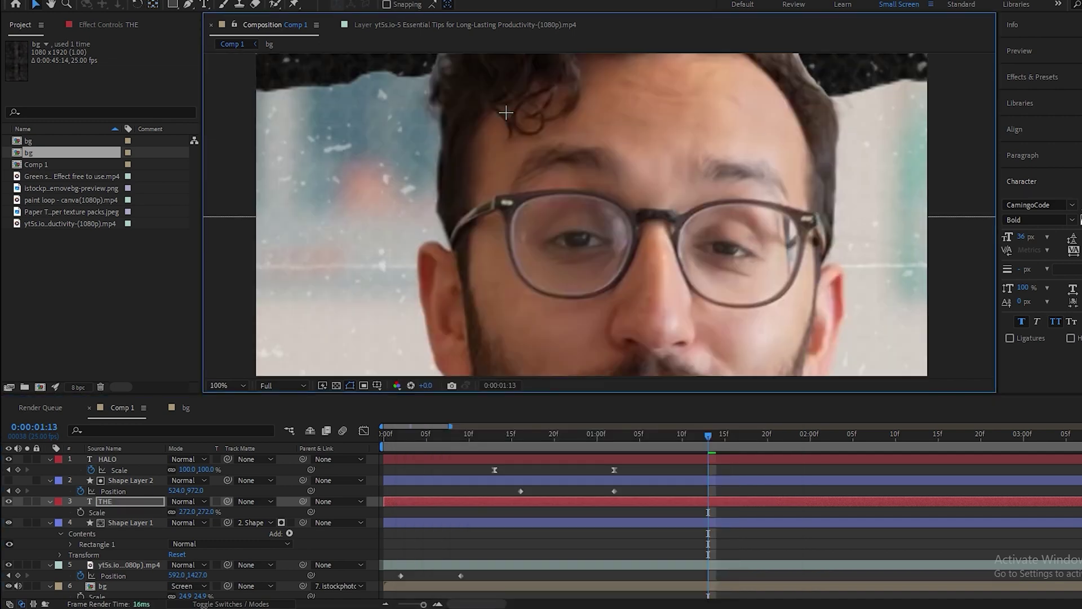
{"action": "scroll", "coordinate": [508, 113], "scroll_direction": "down", "scroll_amount": 10}
{"action": "scroll", "coordinate": [471, 119], "scroll_direction": "up", "scroll_amount": 2}
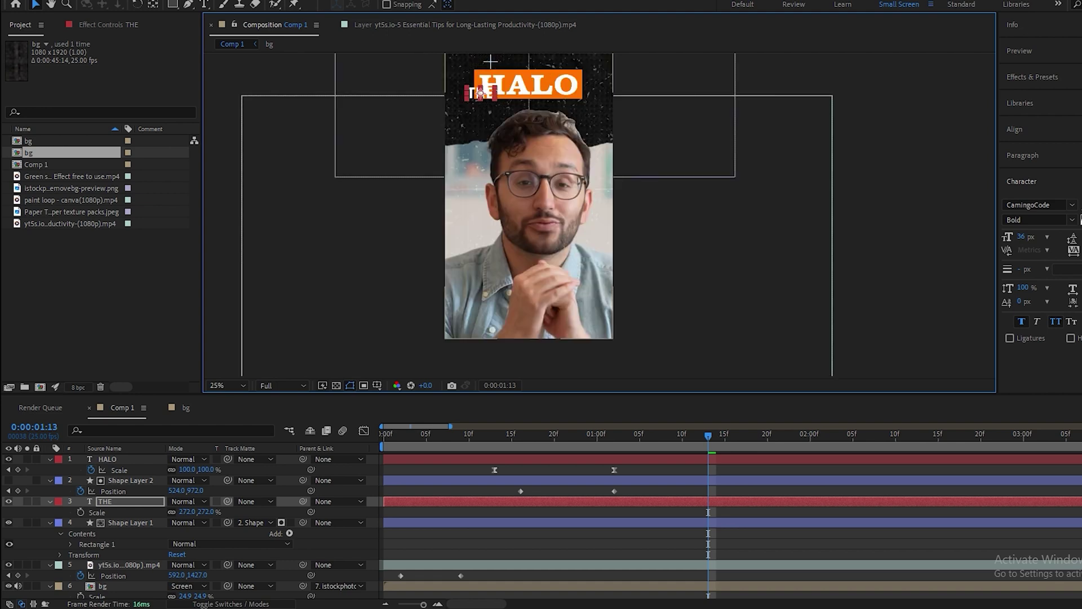
{"action": "left_click_drag", "start_coordinate": [471, 119], "coordinate": [480, 65]}
{"action": "scroll", "coordinate": [479, 65], "scroll_direction": "down", "scroll_amount": 2}
{"action": "scroll", "coordinate": [479, 67], "scroll_direction": "up", "scroll_amount": 2}
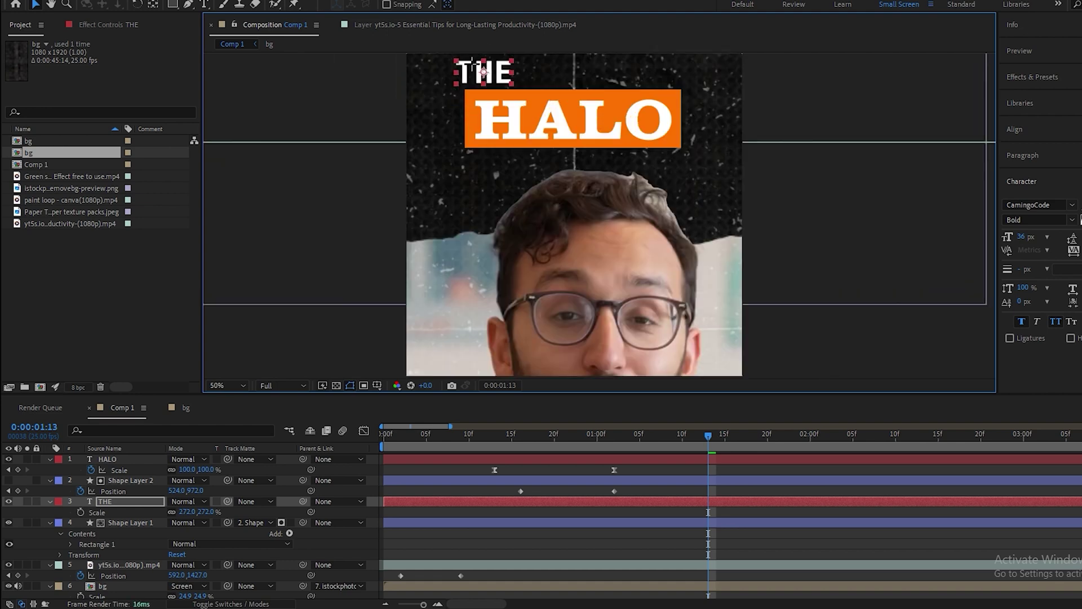
Reduce the scale of the THE text to 247%
{"action": "left_click", "coordinate": [135, 500]}
{"action": "left_click_drag", "start_coordinate": [187, 511], "coordinate": [174, 511]}
{"action": "left_click", "coordinate": [500, 76]}
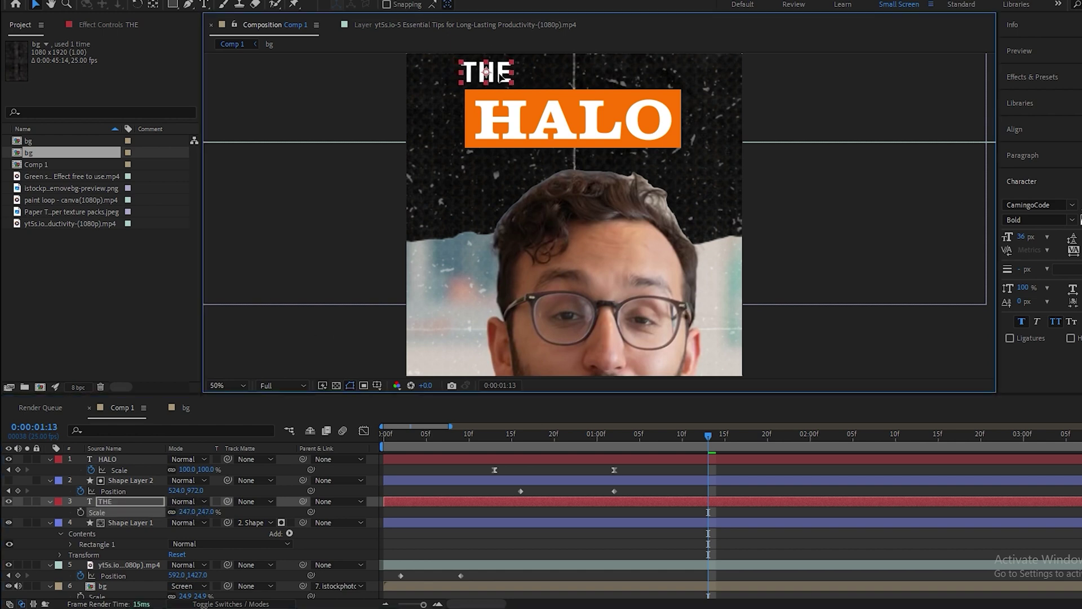
{"action": "left_click", "coordinate": [827, 326]}
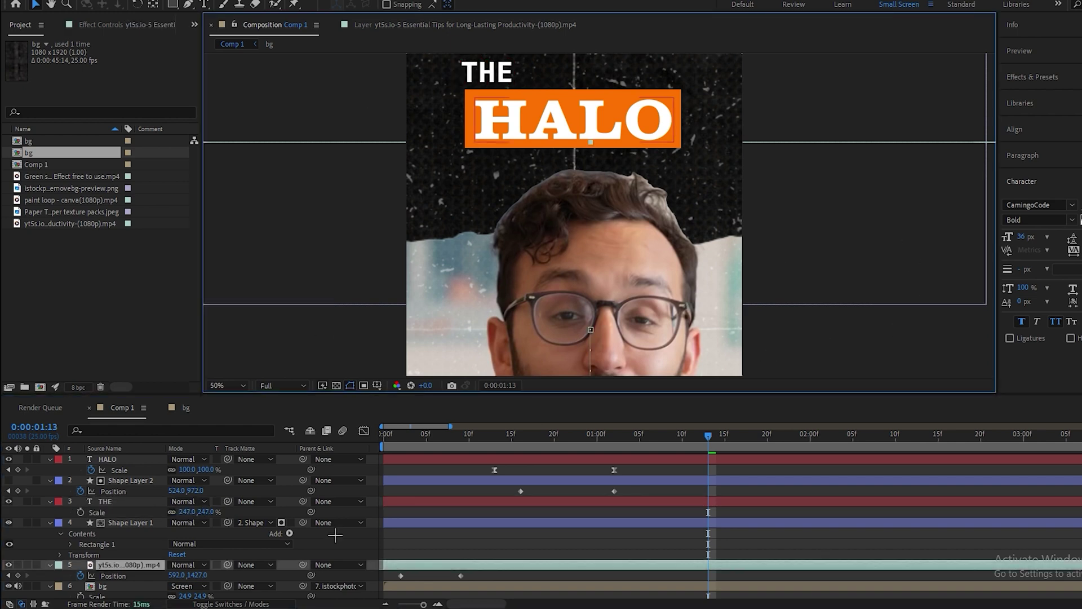
Apply the Spin In By Character animation preset from the Animate In text presets to the THE layer
{"action": "left_click", "coordinate": [117, 501]}
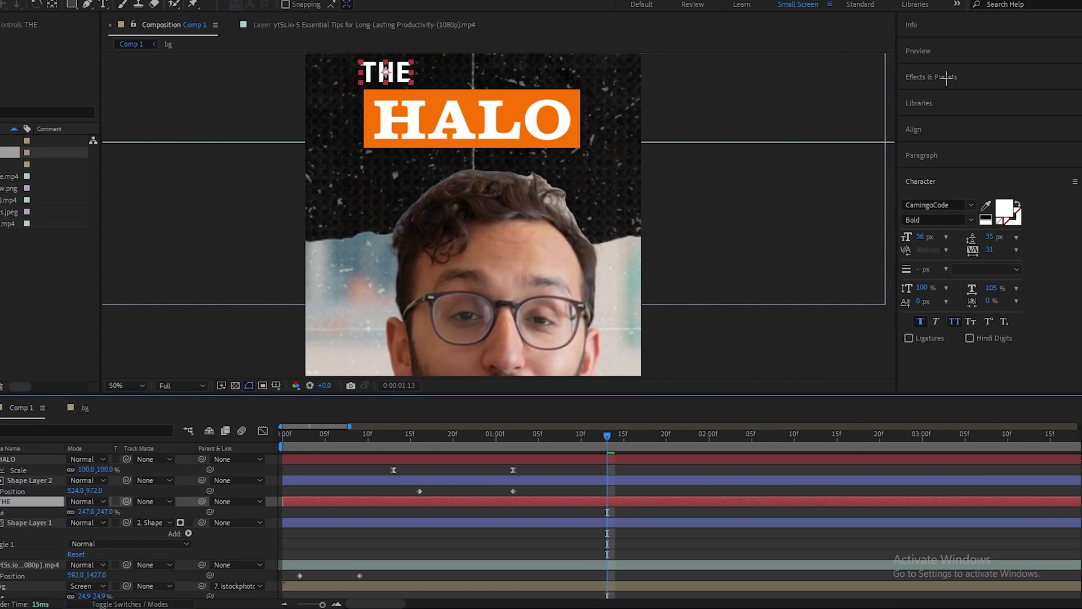
{"action": "left_click", "coordinate": [946, 78]}
{"action": "left_click", "coordinate": [1076, 97]}
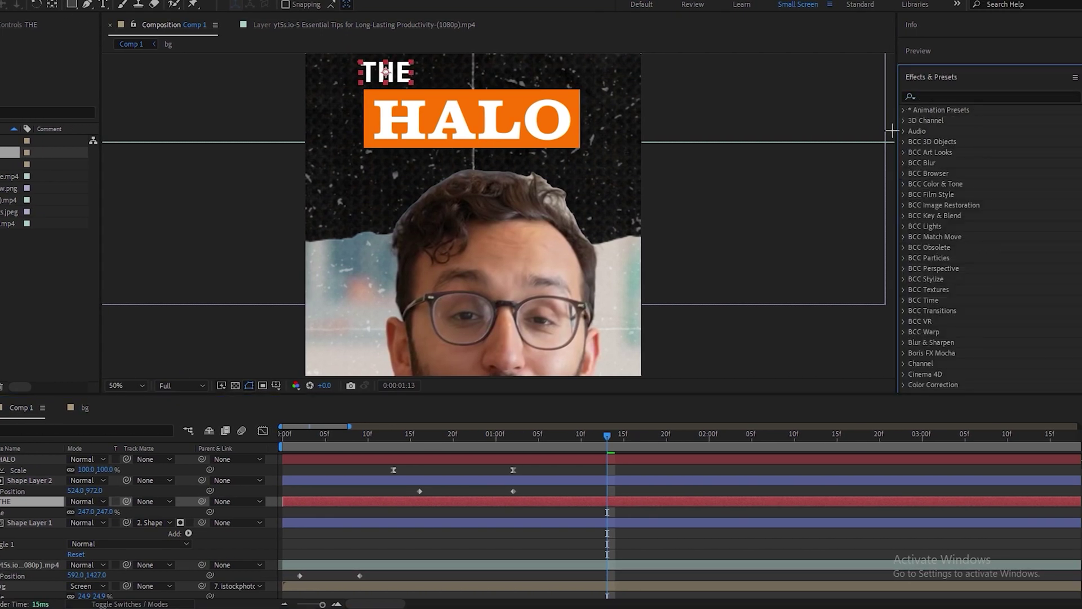
{"action": "left_click", "coordinate": [904, 109]}
{"action": "left_click", "coordinate": [913, 120]}
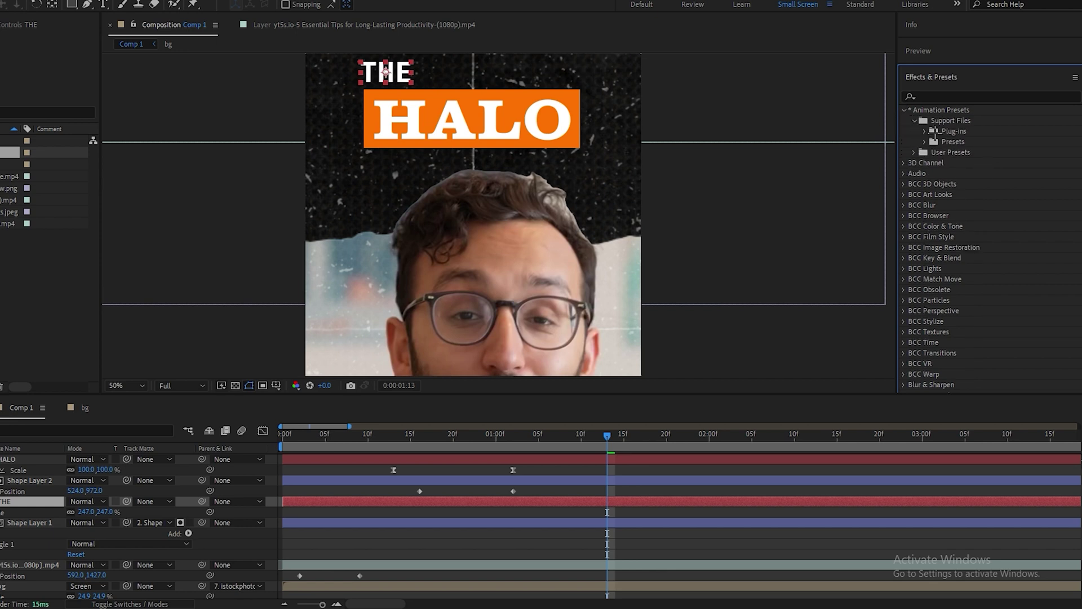
{"action": "left_click", "coordinate": [925, 141]}
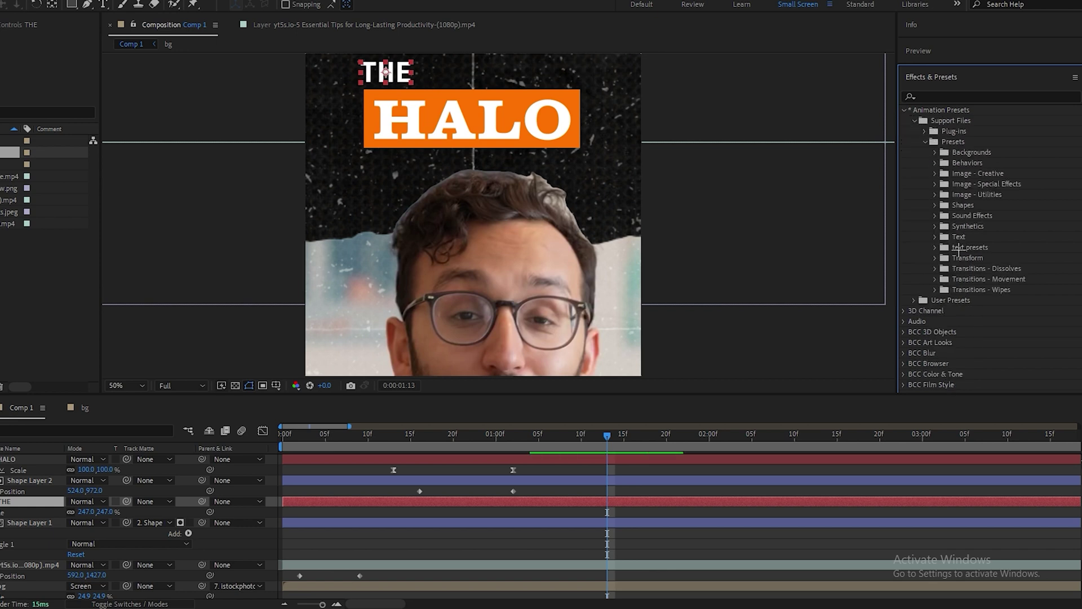
{"action": "left_click", "coordinate": [934, 236]}
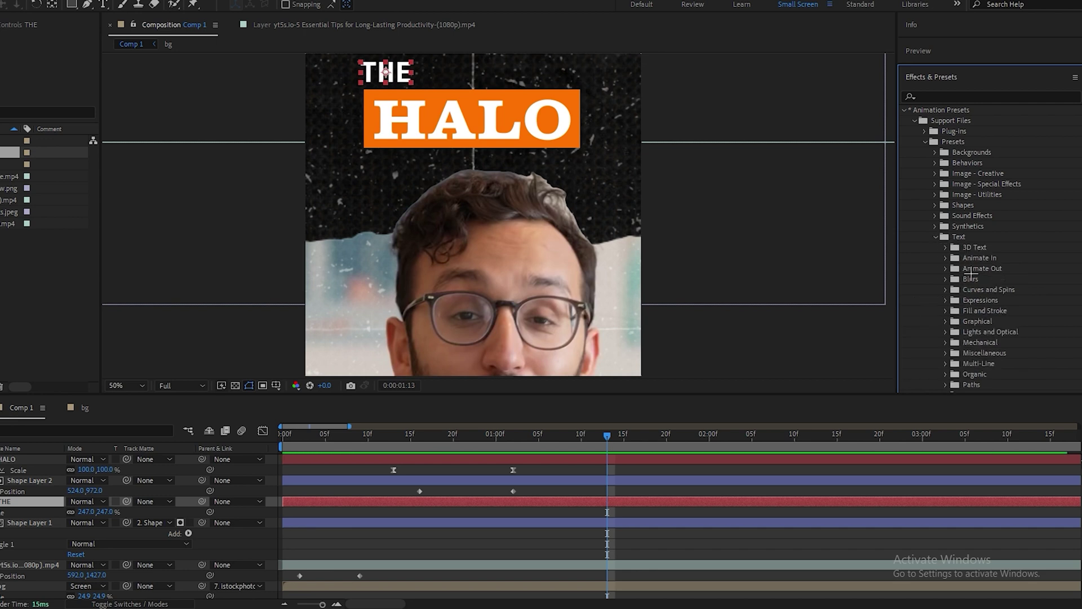
{"action": "scroll", "coordinate": [965, 233], "scroll_direction": "down", "scroll_amount": 1}
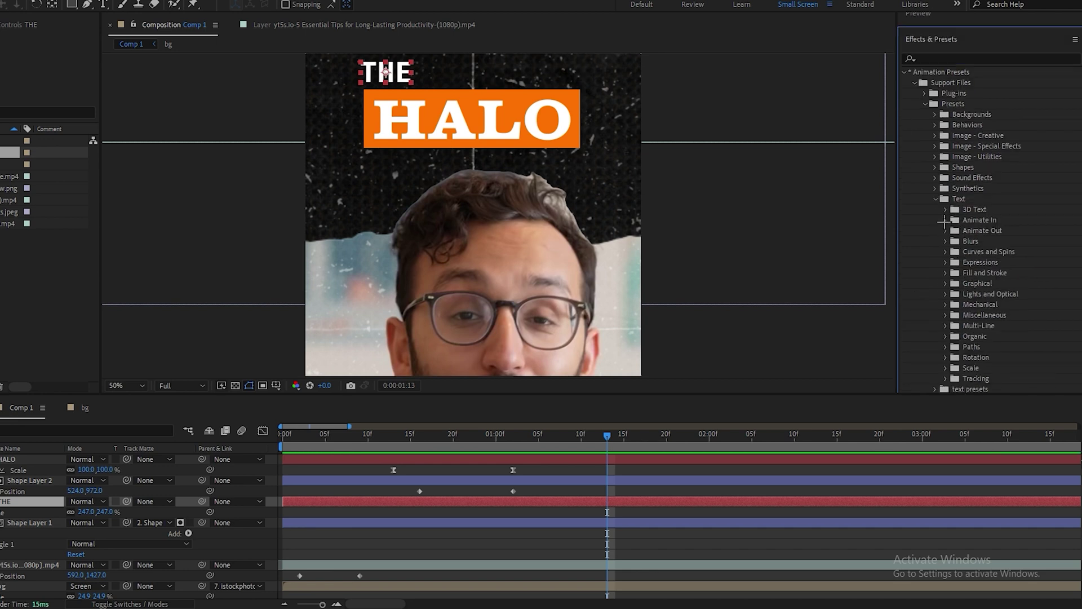
{"action": "left_click", "coordinate": [944, 220]}
{"action": "scroll", "coordinate": [979, 274], "scroll_direction": "down", "scroll_amount": 4}
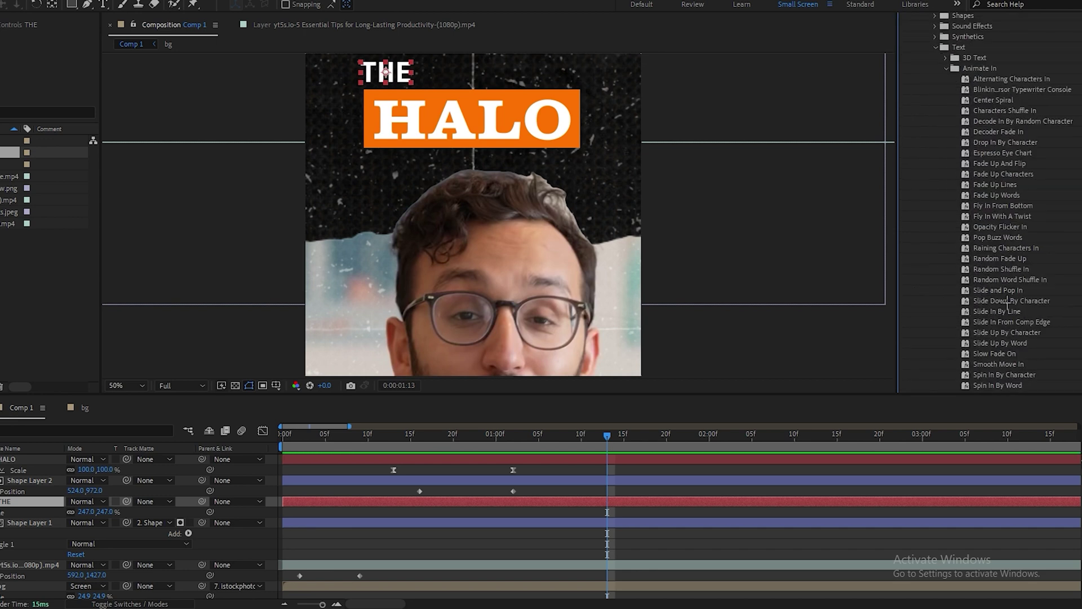
{"action": "scroll", "coordinate": [1008, 300], "scroll_direction": "down", "scroll_amount": 1}
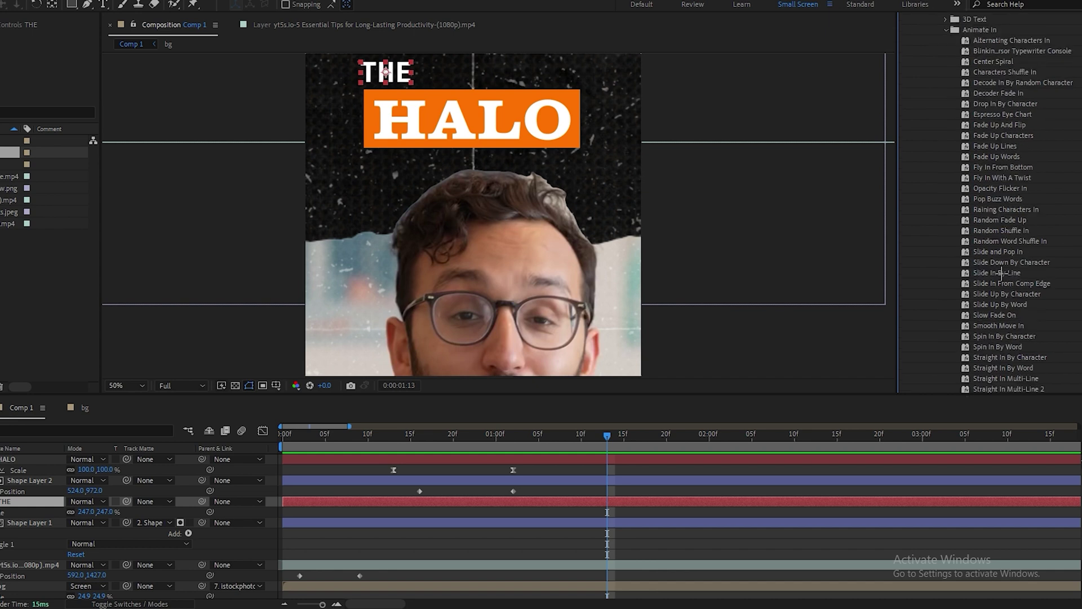
{"action": "left_click", "coordinate": [992, 337]}
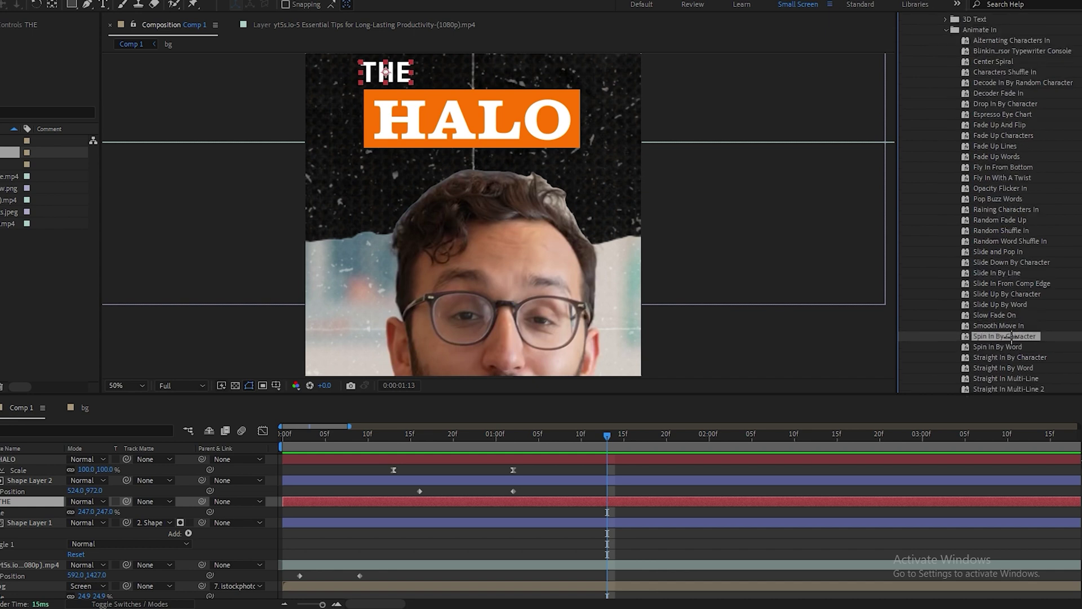
{"action": "left_click_drag", "start_coordinate": [1008, 337], "coordinate": [32, 505]}
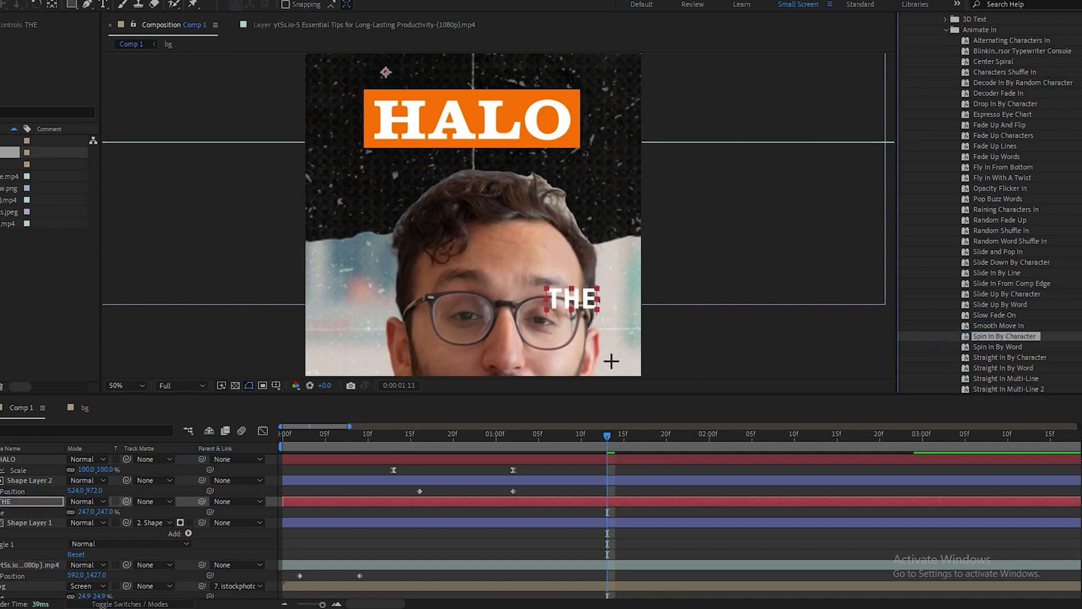
Move the ending Start keyframe of the THE layer's spin-in to 0:00:01:20 and preview the shortened animation
{"action": "left_click", "coordinate": [624, 505]}
{"action": "key", "text": "u"}
{"action": "key", "text": "minus"}
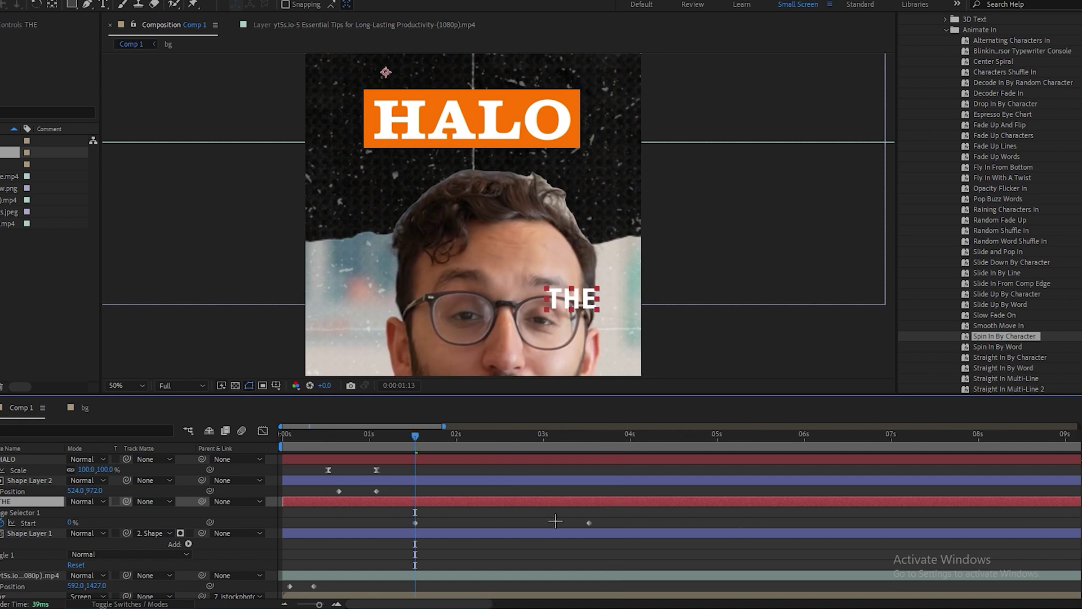
{"action": "left_click", "coordinate": [582, 522]}
{"action": "left_click_drag", "start_coordinate": [460, 524], "coordinate": [440, 522]}
{"action": "key", "text": "equal"}
{"action": "left_click_drag", "start_coordinate": [409, 440], "coordinate": [333, 442]}
{"action": "scroll", "coordinate": [398, 132], "scroll_direction": "down", "scroll_amount": 2}
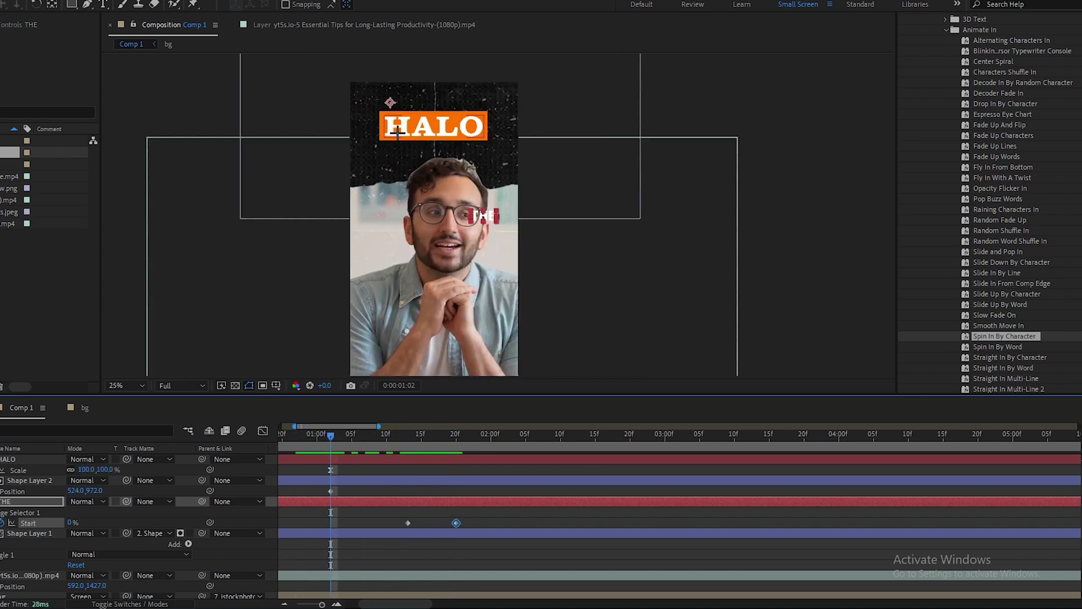
{"action": "key", "text": "space"}
{"action": "key", "text": "space"}
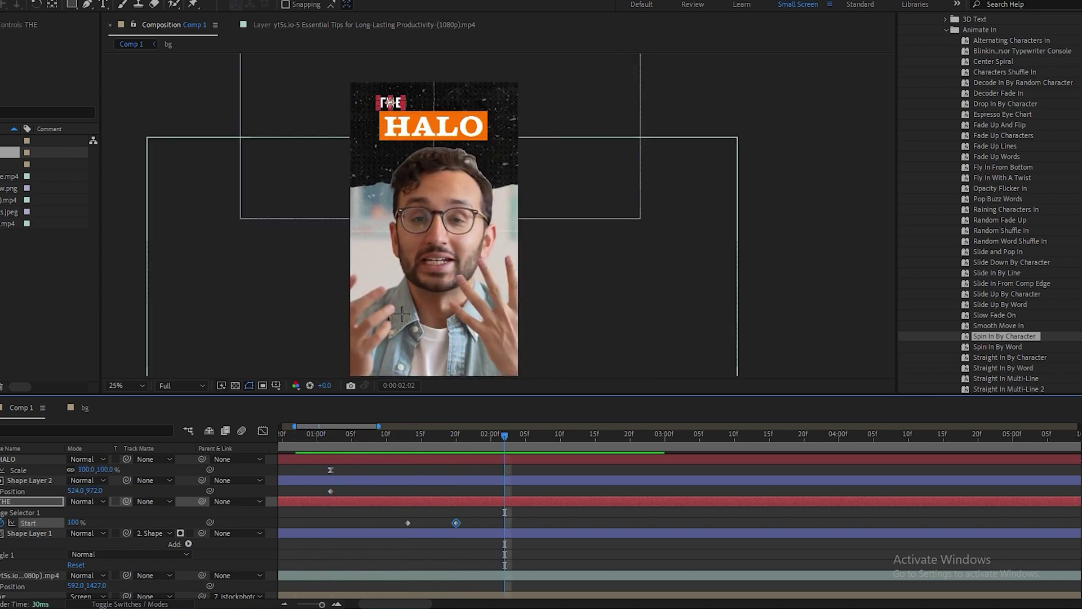
Keyframe the THE layer's opacity at 0% at 0:00:01:13, in line with the first Start keyframe
{"action": "scroll", "coordinate": [403, 305], "scroll_direction": "up", "scroll_amount": 2}
{"action": "left_click_drag", "start_coordinate": [509, 437], "coordinate": [408, 437]}
{"action": "scroll", "coordinate": [406, 516], "scroll_direction": "up", "scroll_amount": 3}
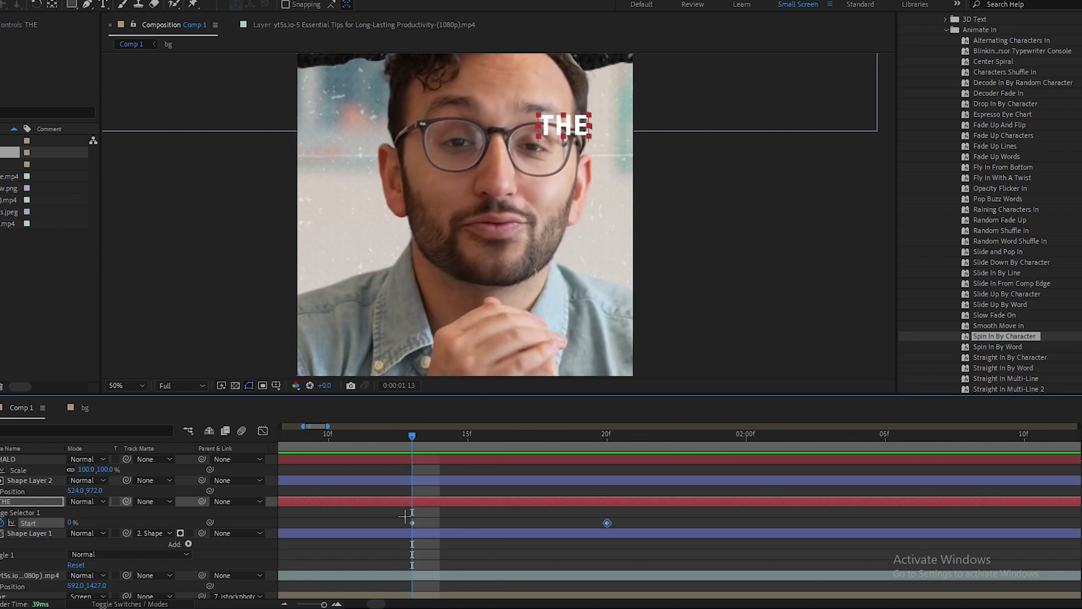
{"action": "scroll", "coordinate": [555, 530], "scroll_direction": "down", "scroll_amount": 1}
{"action": "left_click", "coordinate": [470, 499]}
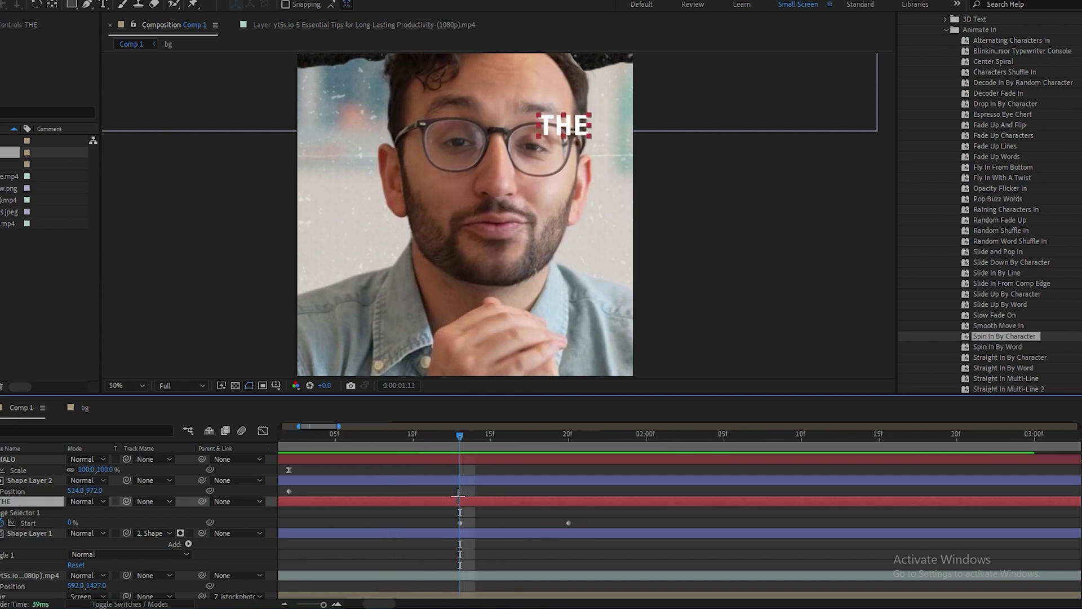
{"action": "key", "text": "t"}
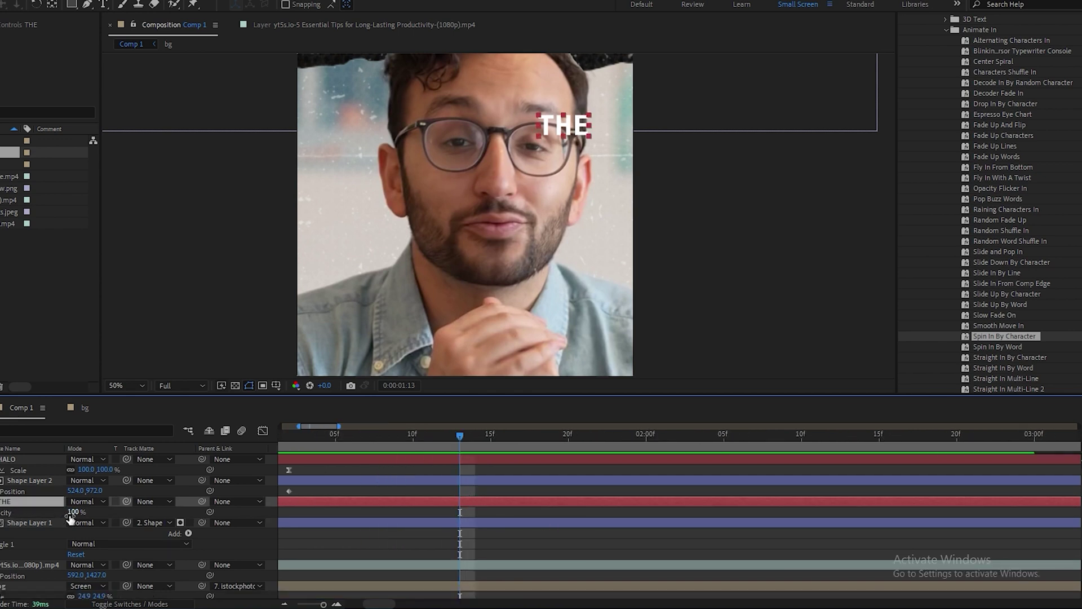
{"action": "left_click_drag", "start_coordinate": [74, 517], "coordinate": [1, 517]}
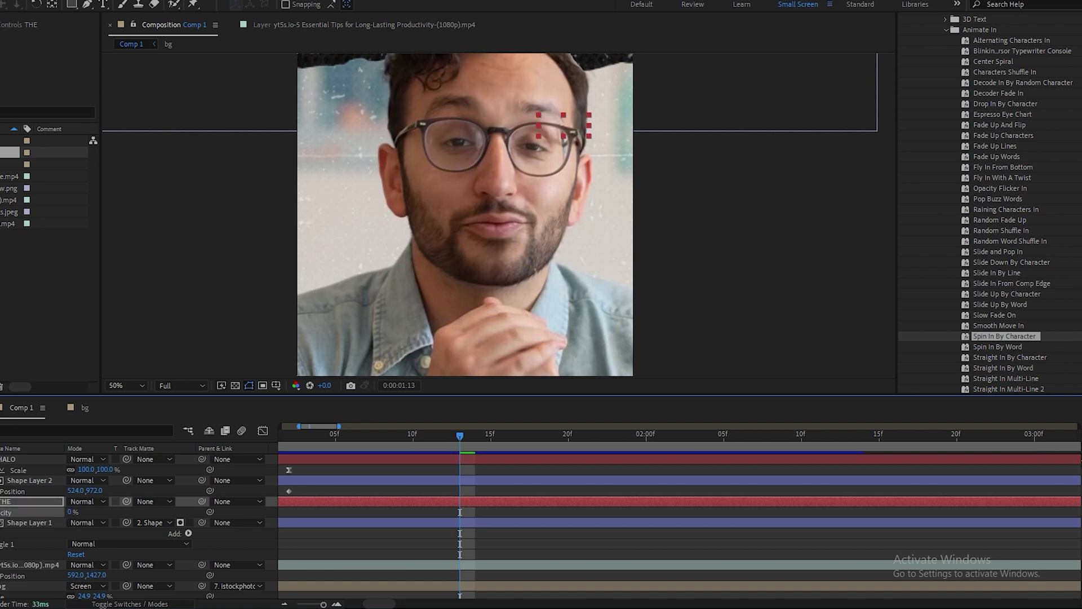
{"action": "key", "text": "u"}
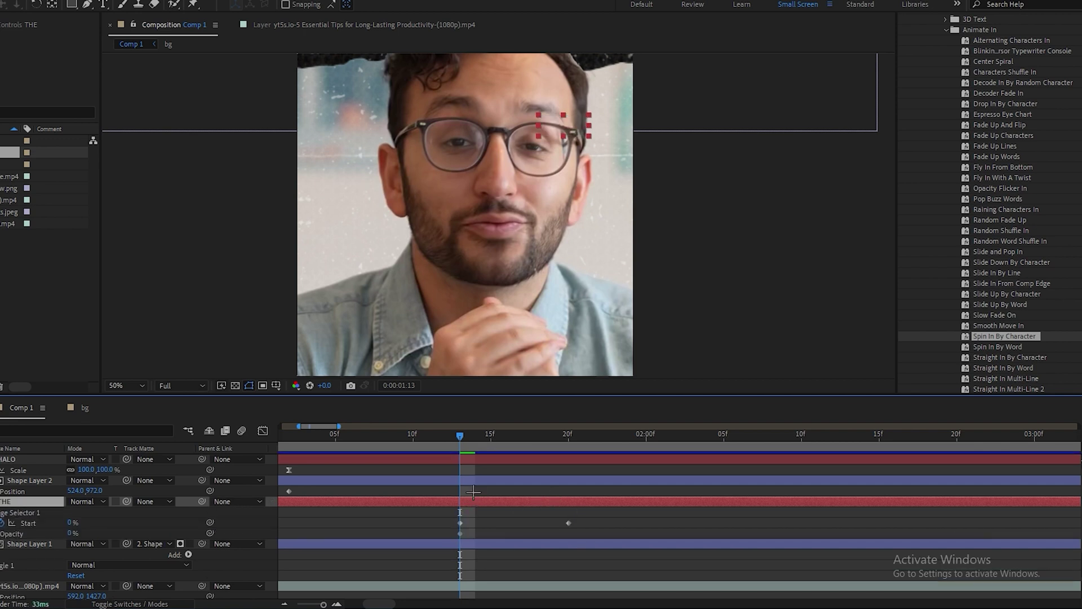
Add a 100% opacity keyframe to the THE layer at 0:00:01:15
{"action": "left_click", "coordinate": [476, 436]}
{"action": "left_click_drag", "start_coordinate": [478, 438], "coordinate": [491, 436]}
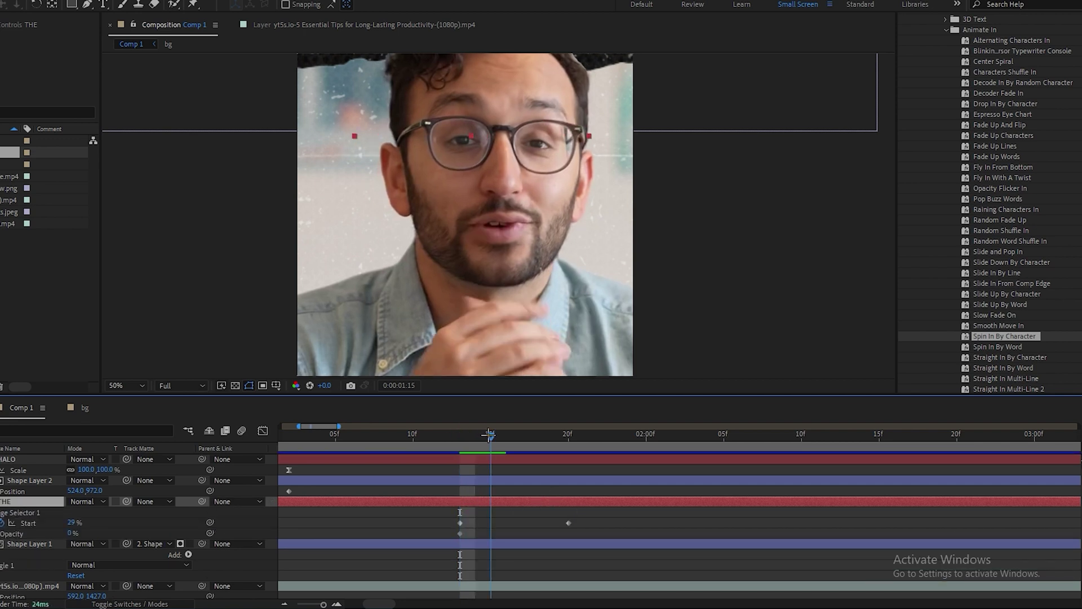
{"action": "left_click_drag", "start_coordinate": [74, 532], "coordinate": [316, 533]}
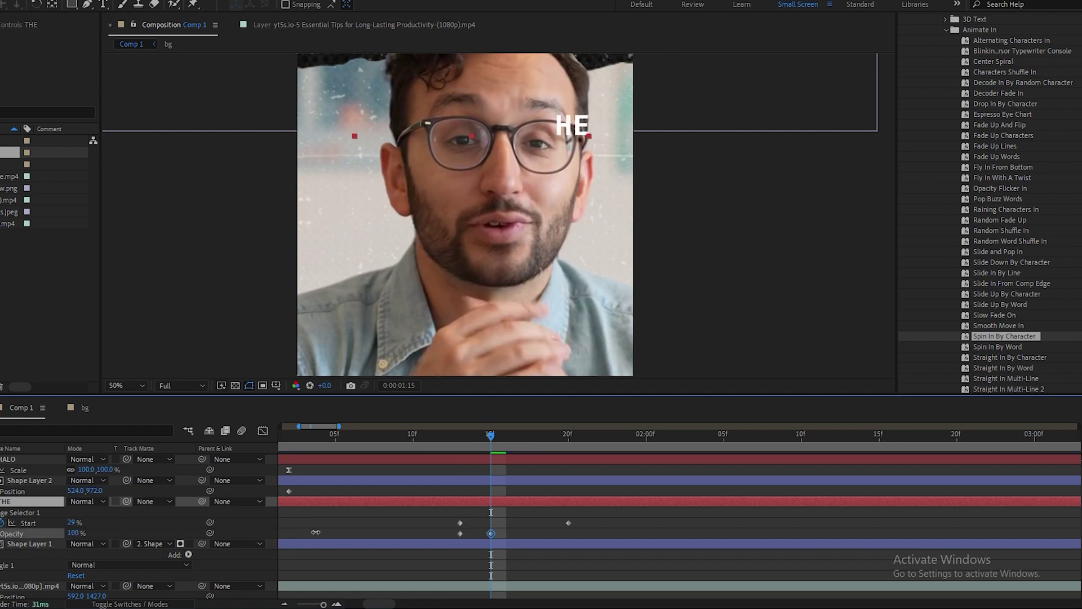
{"action": "left_click", "coordinate": [496, 502]}
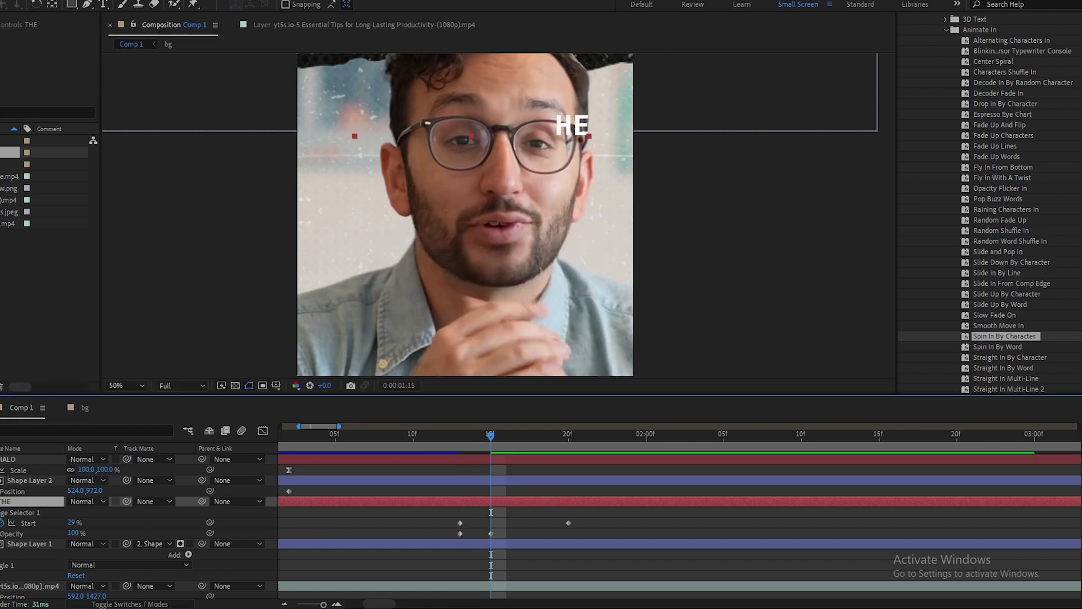
Set the rotation of the THE layer's text animator to 1x+0.0° and preview the spin-in
{"action": "key", "text": "u"}
{"action": "key", "text": "u"}
{"action": "scroll", "coordinate": [95, 531], "scroll_direction": "down", "scroll_amount": 2}
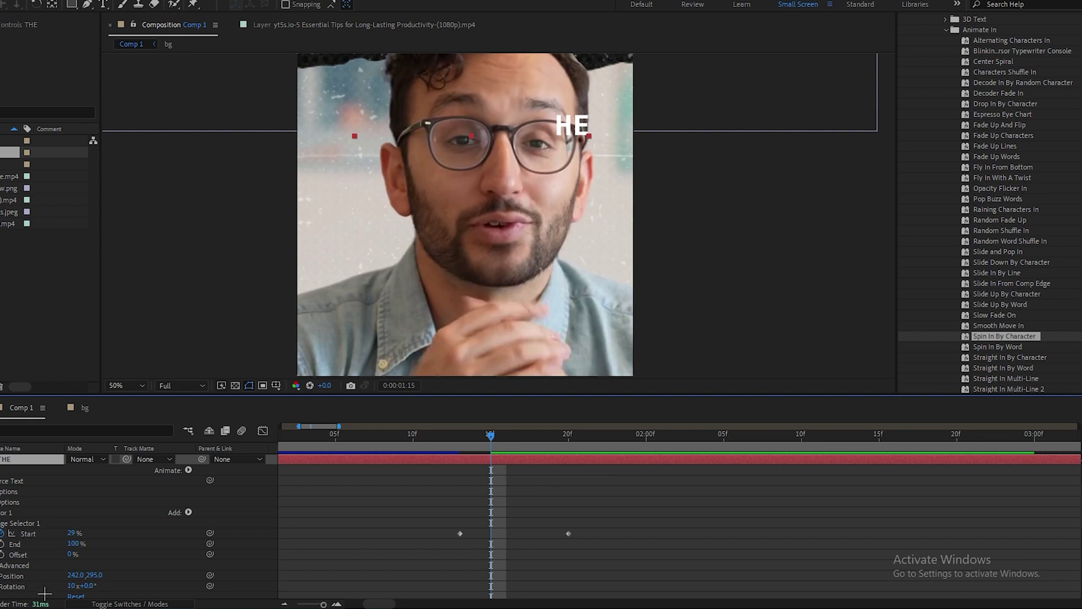
{"action": "left_click", "coordinate": [72, 586]}
{"action": "key", "text": "Return"}
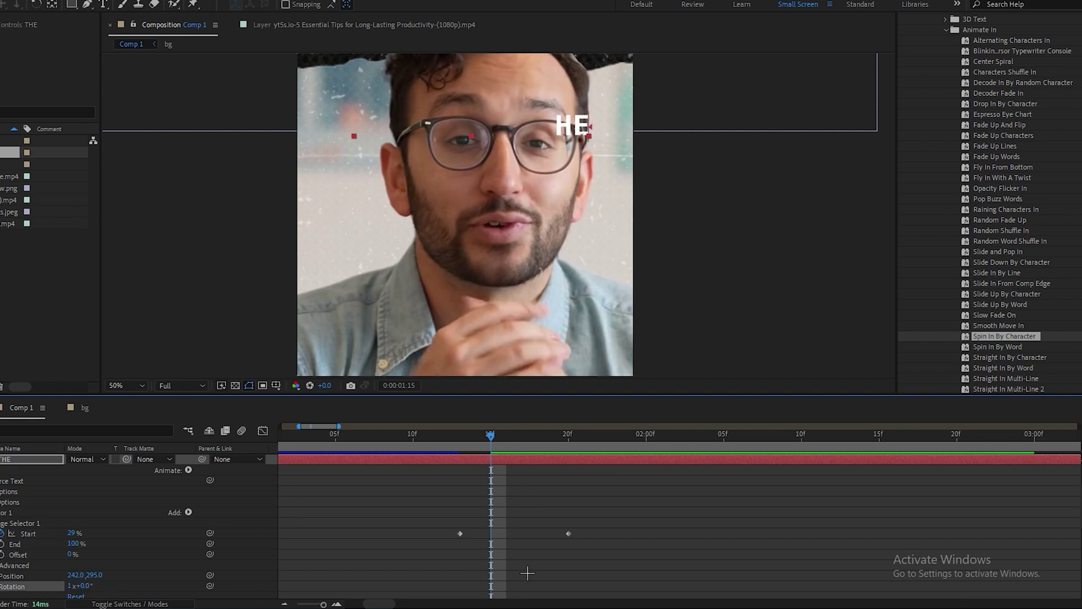
{"action": "key", "text": "minus"}
{"action": "left_click_drag", "start_coordinate": [491, 439], "coordinate": [467, 440]}
{"action": "scroll", "coordinate": [454, 262], "scroll_direction": "down", "scroll_amount": 3}
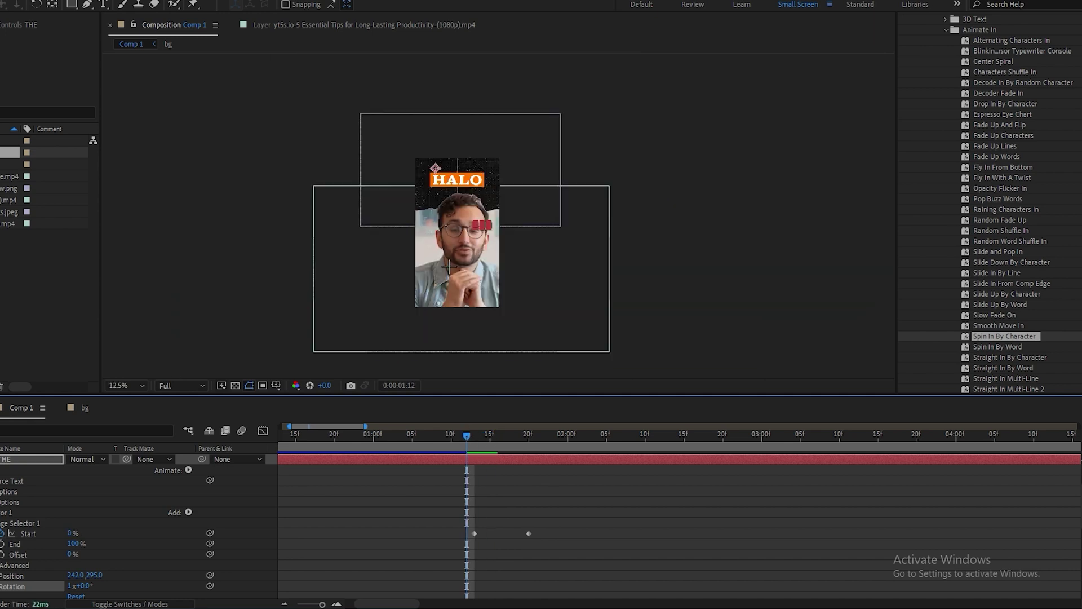
{"action": "scroll", "coordinate": [431, 150], "scroll_direction": "up", "scroll_amount": 2}
{"action": "key", "text": "space"}
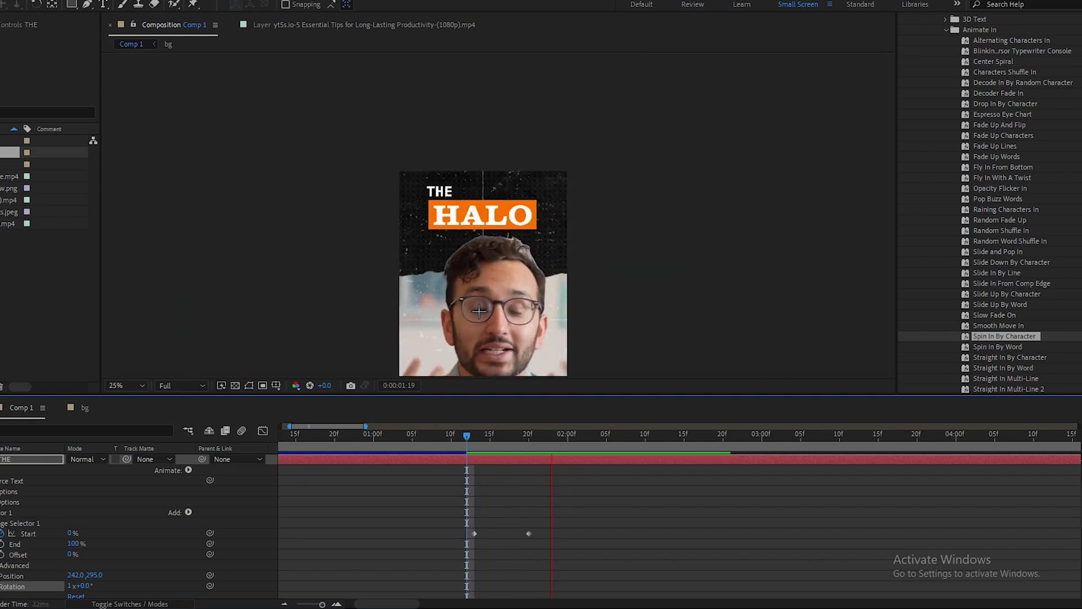
Move the THE layer's ending Start keyframe to 0:00:02:00, preview the slower spin-in and save the project
{"action": "left_click_drag", "start_coordinate": [530, 532], "coordinate": [567, 533]}
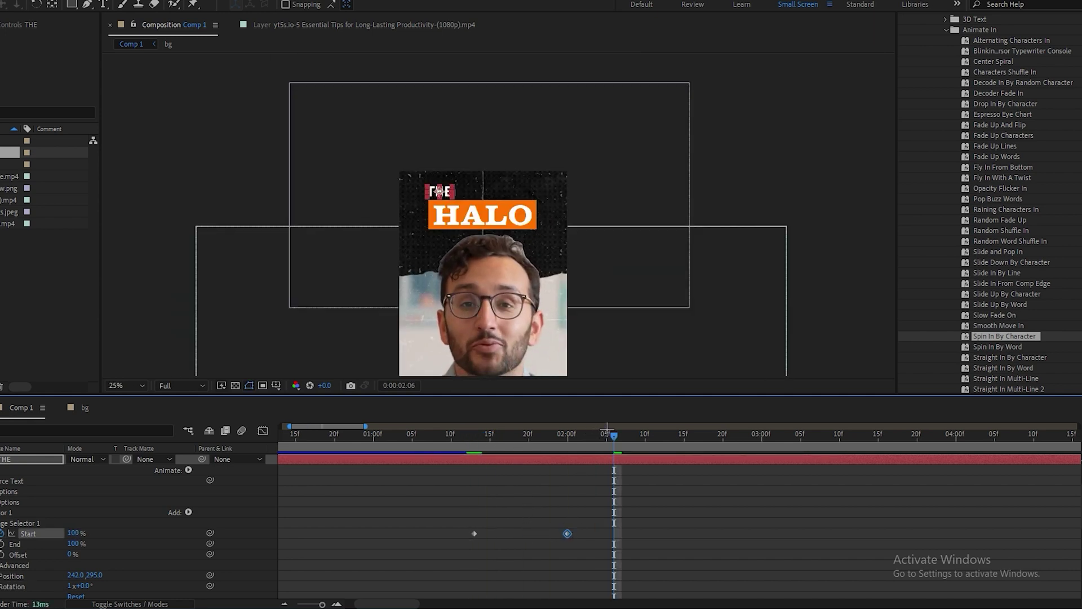
{"action": "left_click_drag", "start_coordinate": [613, 436], "coordinate": [380, 440]}
{"action": "key", "text": "space"}
{"action": "key", "text": "space"}
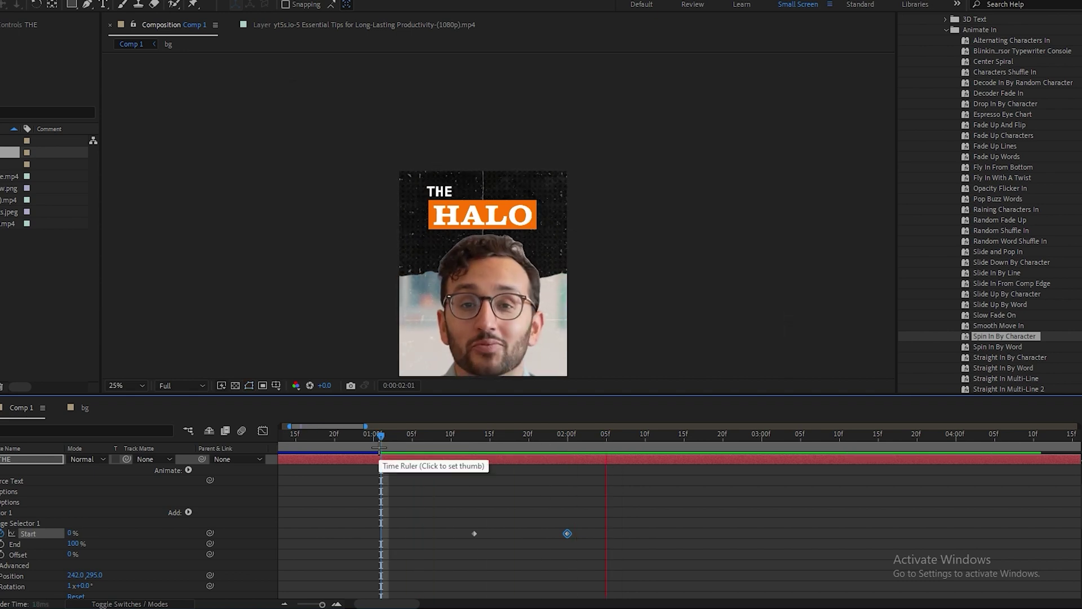
{"action": "key", "text": "u"}
{"action": "key", "text": "ctrl+s"}
Add a new text layer reading "effect" below the HALO box, beside the speaker's head
{"action": "left_click", "coordinate": [491, 476]}
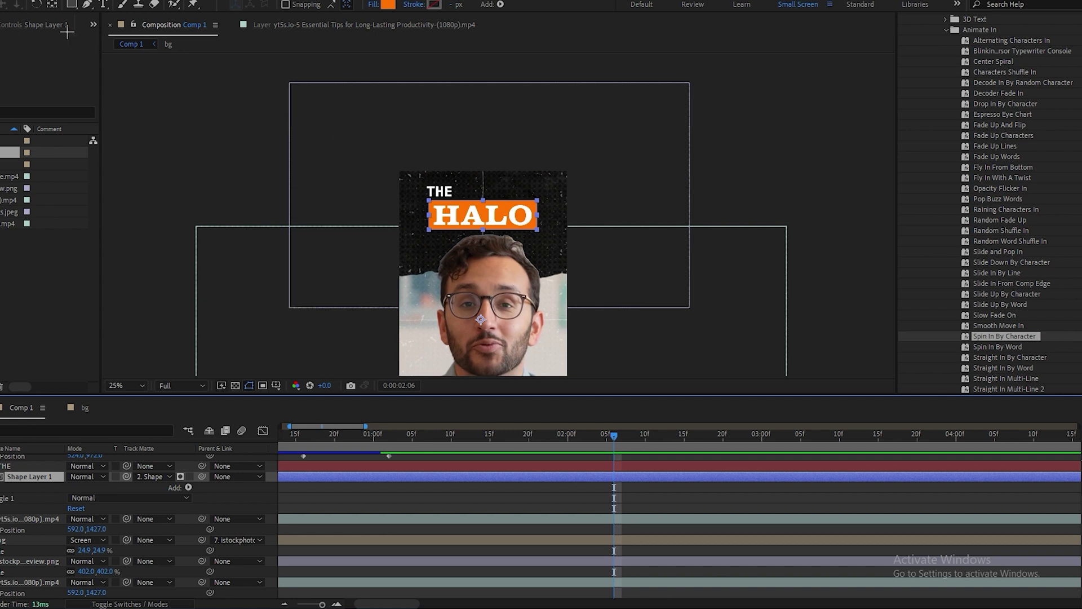
{"action": "left_click", "coordinate": [103, 4]}
{"action": "left_click", "coordinate": [413, 251]}
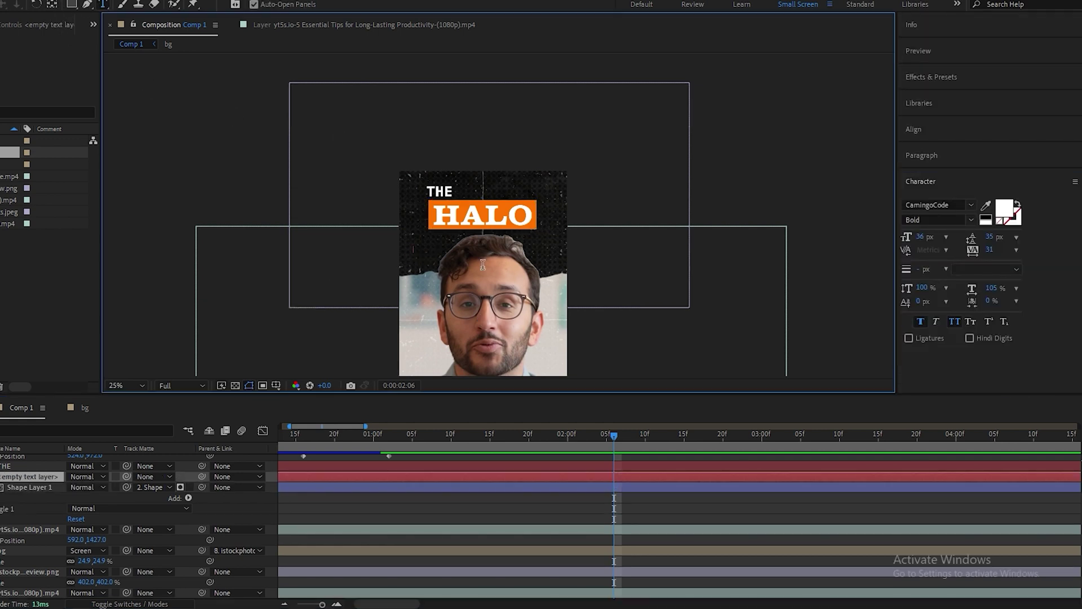
{"action": "type", "text": "e"}
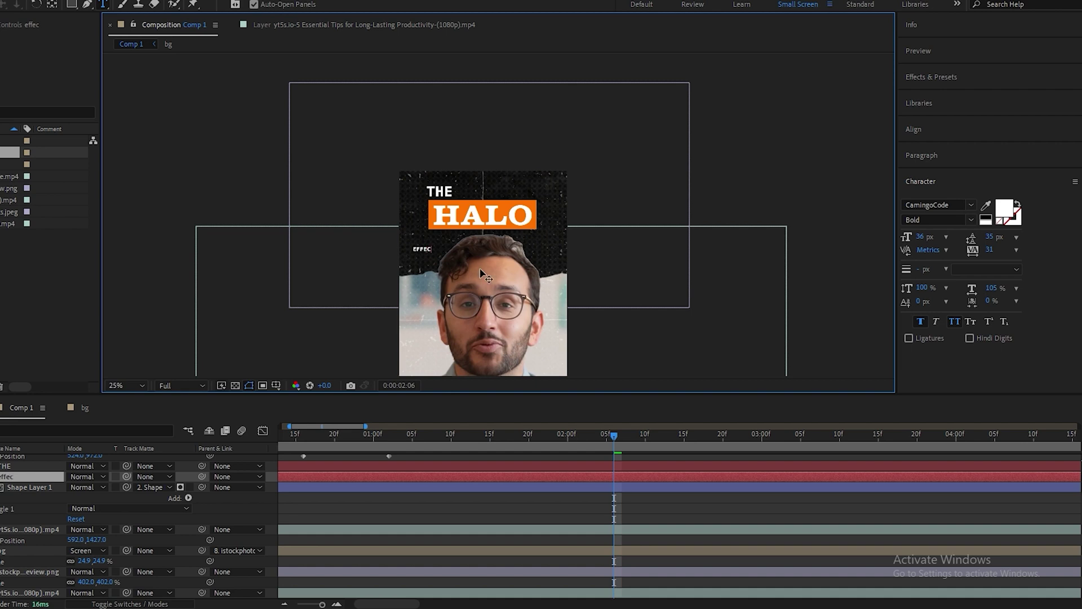
{"action": "left_click", "coordinate": [443, 476]}
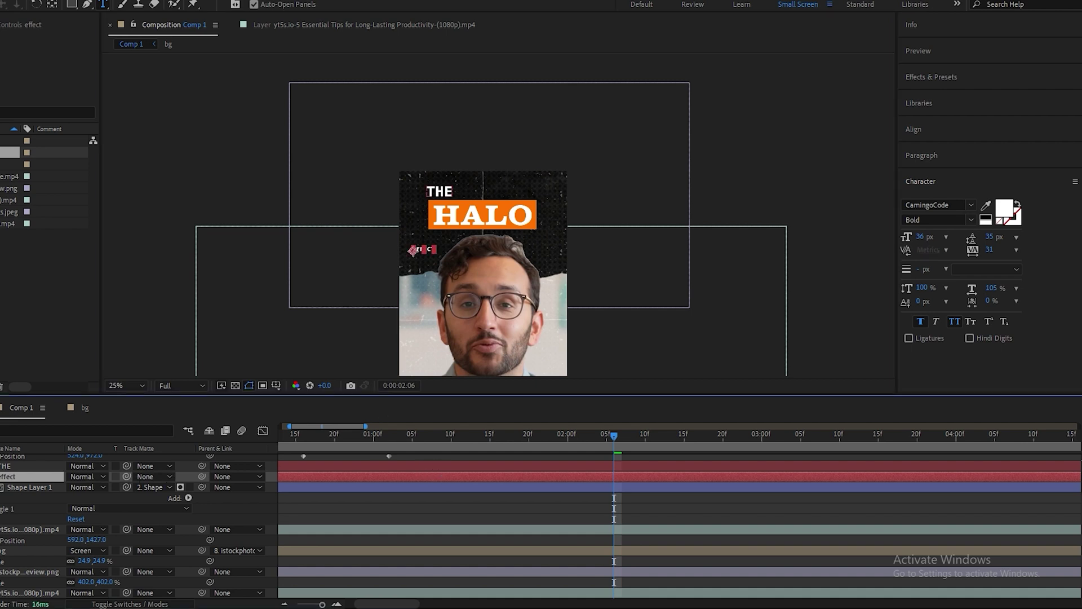
Centre the anchor point of the EFFECT text and enlarge its scale to 222%
{"action": "left_click", "coordinate": [51, 4]}
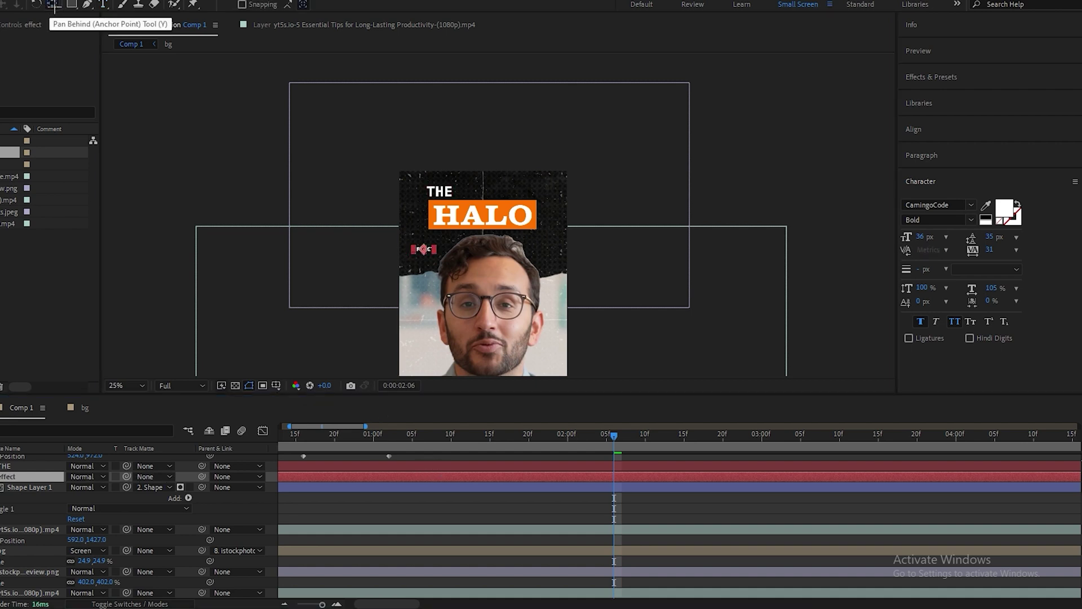
{"action": "key", "text": "s"}
{"action": "left_click_drag", "start_coordinate": [95, 486], "coordinate": [129, 487]}
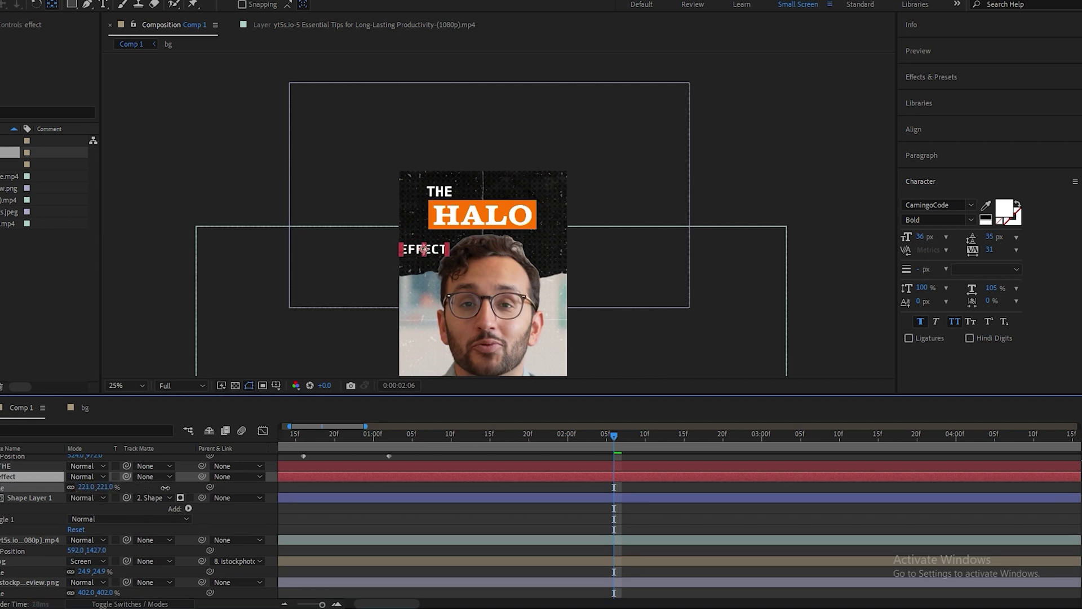
Move the EFFECT layer below the upper speaker footage layer and place its text under the right end of the HALO box
{"action": "left_click_drag", "start_coordinate": [16, 476], "coordinate": [22, 529]}
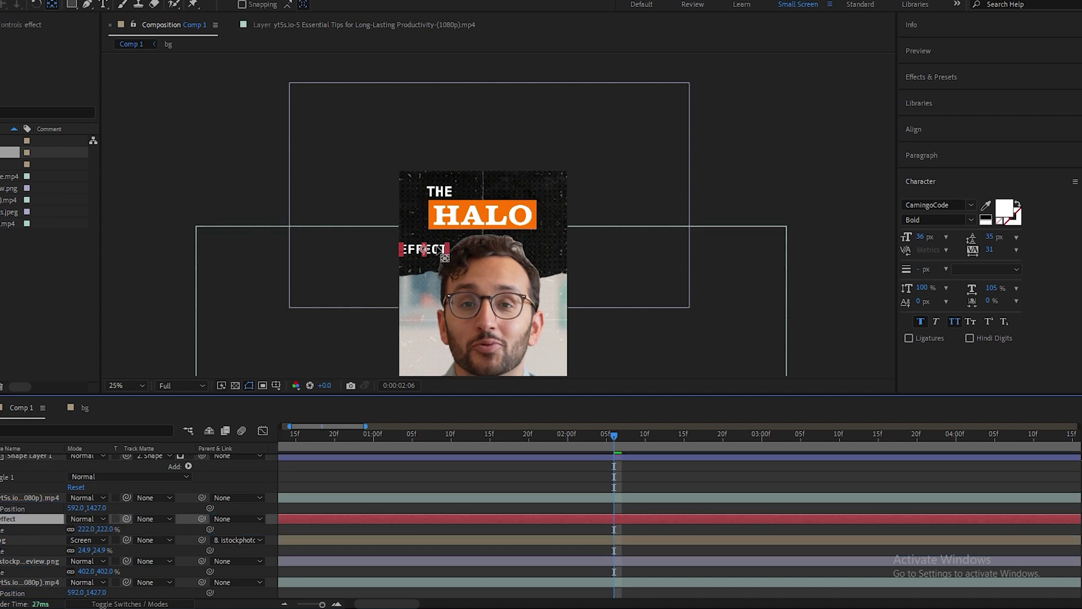
{"action": "left_click_drag", "start_coordinate": [434, 251], "coordinate": [566, 235]}
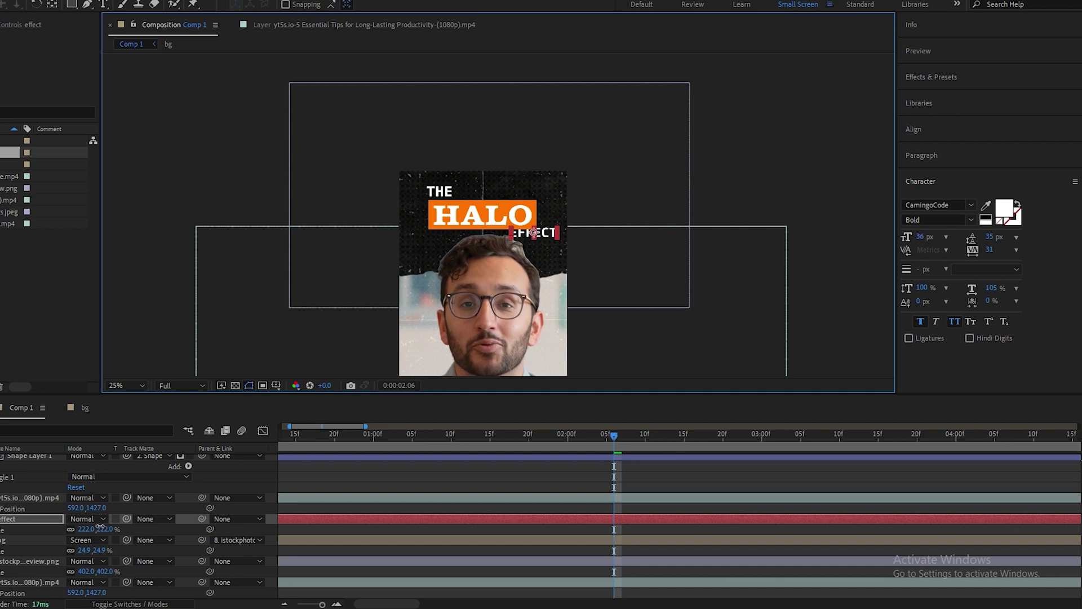
Set the EFFECT text's scale to 247% and move its layer to the top of the layer stack
{"action": "left_click_drag", "start_coordinate": [100, 526], "coordinate": [114, 527]}
{"action": "left_click_drag", "start_coordinate": [549, 235], "coordinate": [550, 236]}
{"action": "left_click_drag", "start_coordinate": [25, 518], "coordinate": [25, 458]}
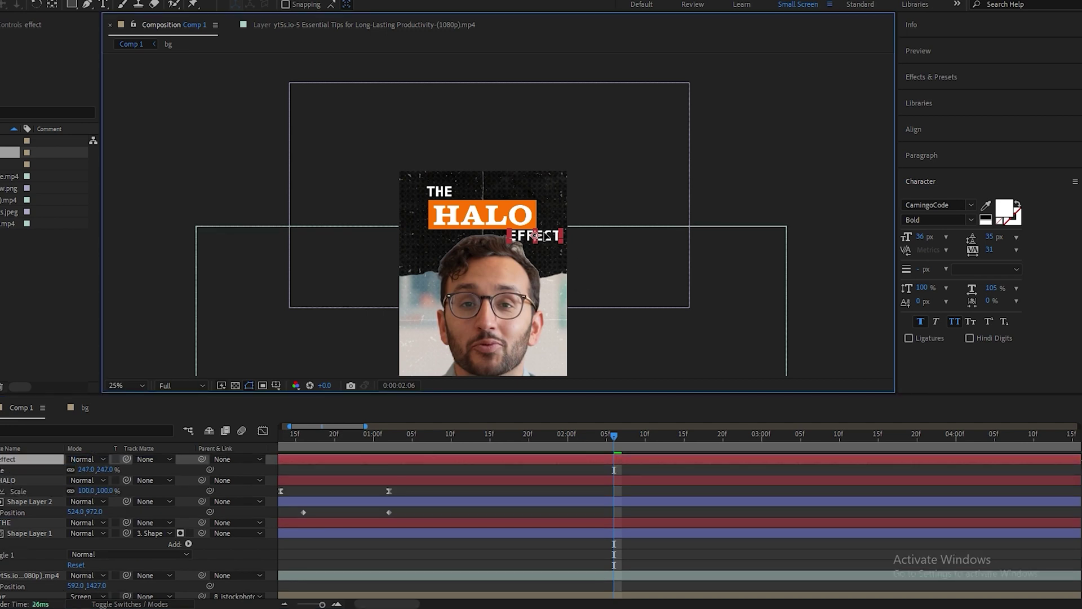
{"action": "scroll", "coordinate": [544, 230], "scroll_direction": "up", "scroll_amount": 4}
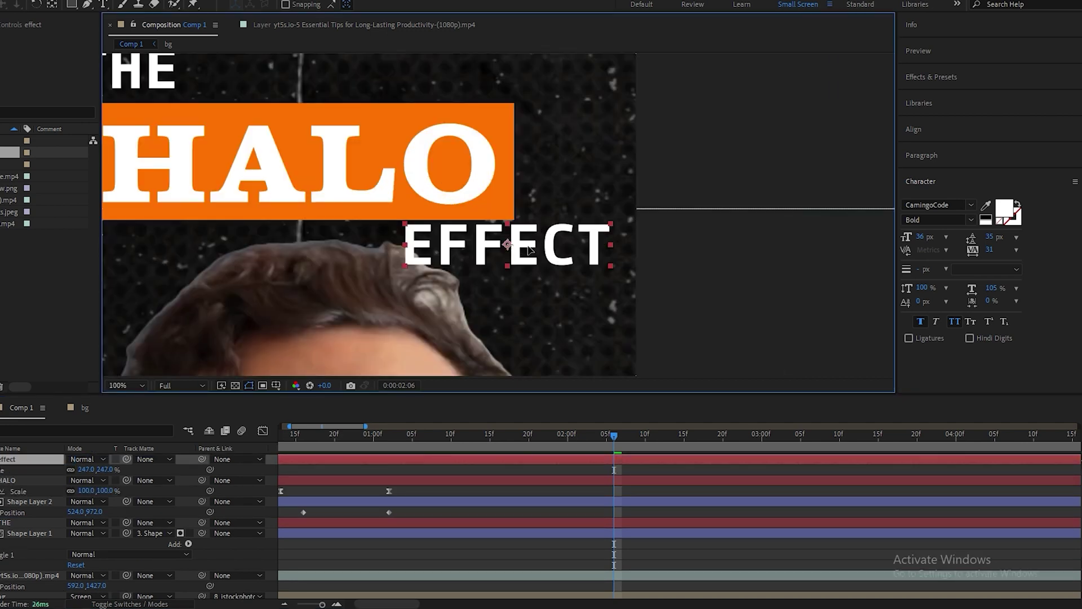
{"action": "scroll", "coordinate": [529, 243], "scroll_direction": "down", "scroll_amount": 2}
{"action": "left_click", "coordinate": [689, 314]}
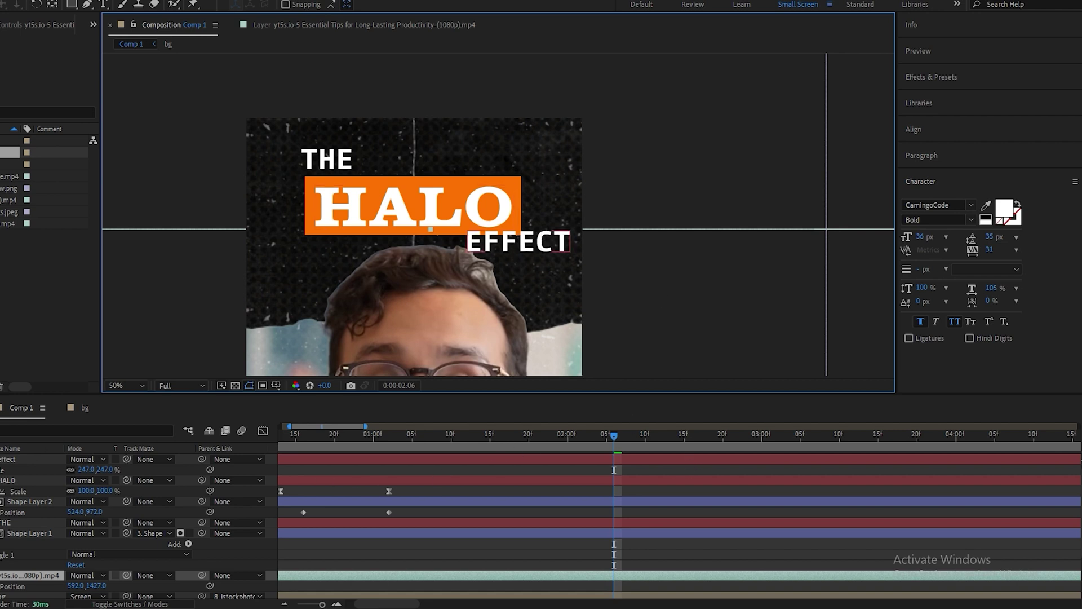
Apply the Spin In By Character preset from the Animate In text presets to the EFFECT layer at 0:00:02:06
{"action": "left_click", "coordinate": [519, 242]}
{"action": "left_click", "coordinate": [951, 77]}
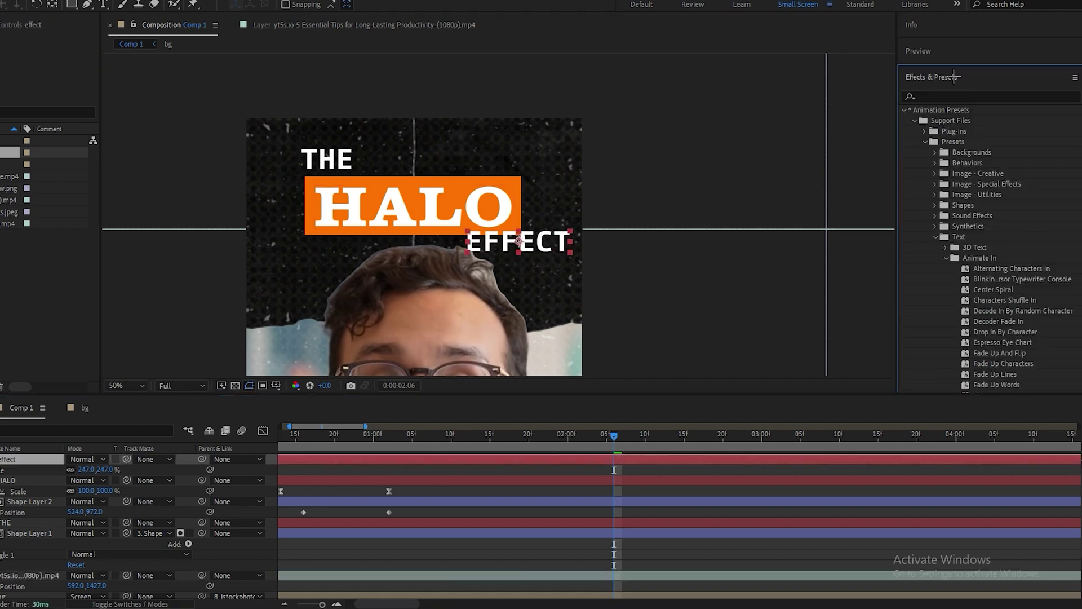
{"action": "scroll", "coordinate": [1012, 331], "scroll_direction": "down", "scroll_amount": 7}
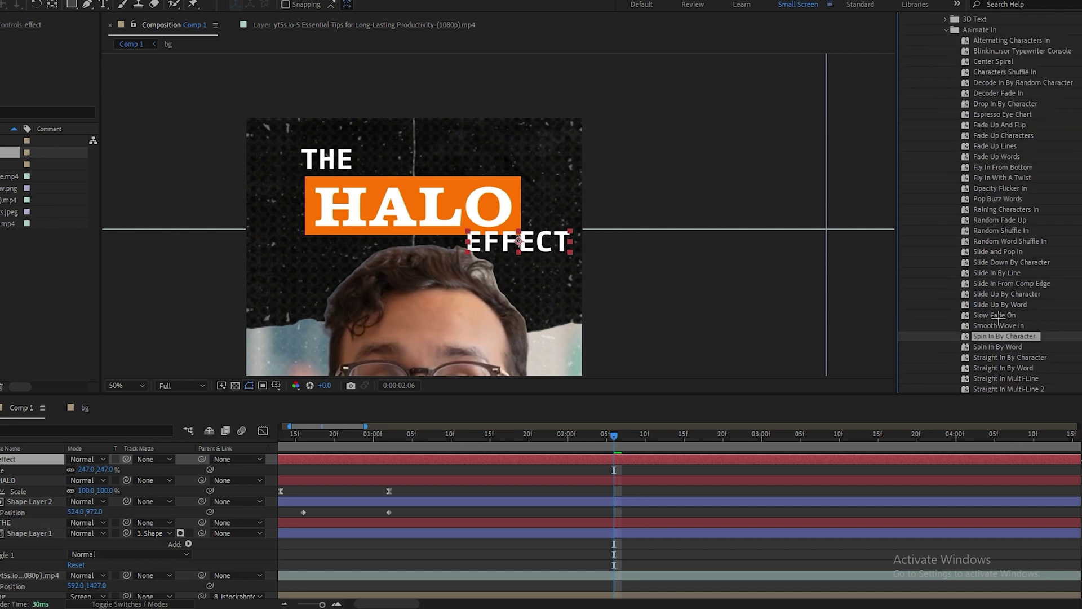
{"action": "left_click_drag", "start_coordinate": [1007, 336], "coordinate": [618, 460]}
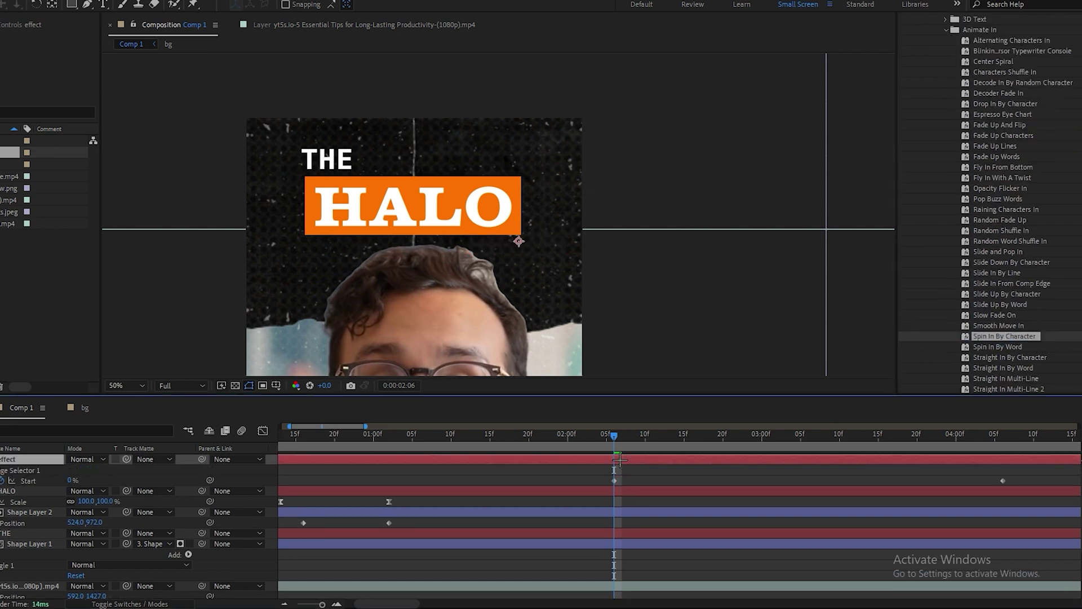
Move the EFFECT layer's ending Start keyframe to about 0:00:02:14 and preview the title animation
{"action": "left_click_drag", "start_coordinate": [1003, 481], "coordinate": [793, 488]}
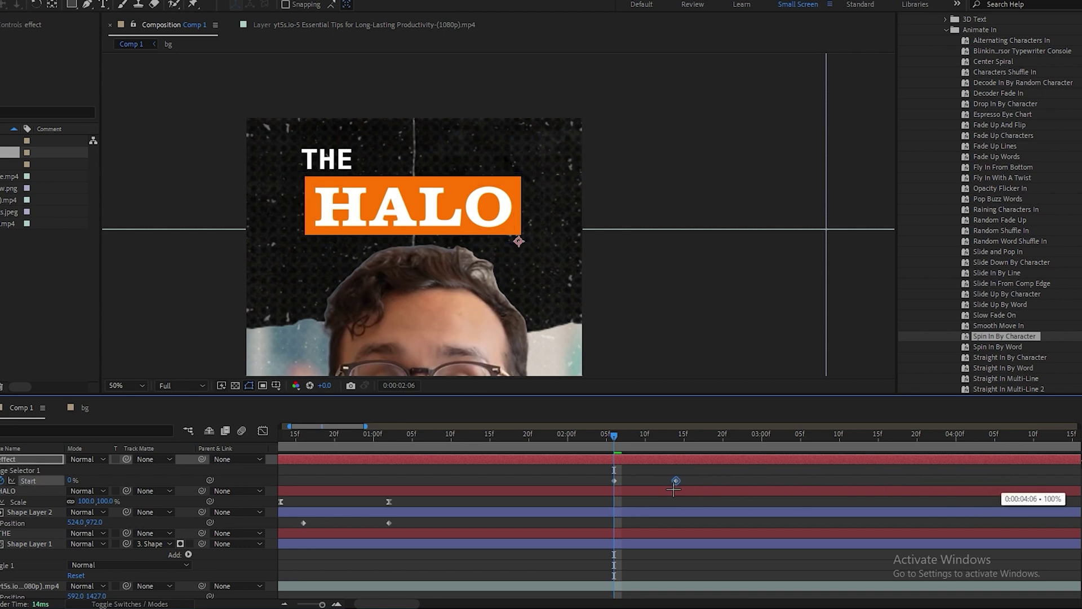
{"action": "left_click_drag", "start_coordinate": [673, 489], "coordinate": [673, 489]}
{"action": "left_click_drag", "start_coordinate": [614, 437], "coordinate": [454, 422]}
{"action": "scroll", "coordinate": [454, 422], "scroll_direction": "down", "scroll_amount": 3}
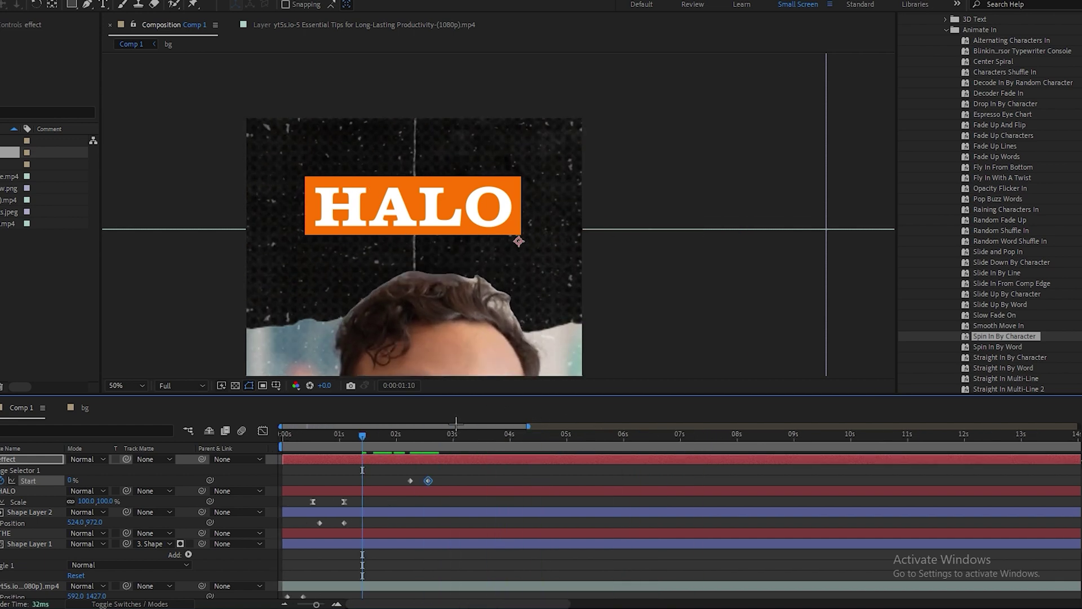
{"action": "key", "text": "space"}
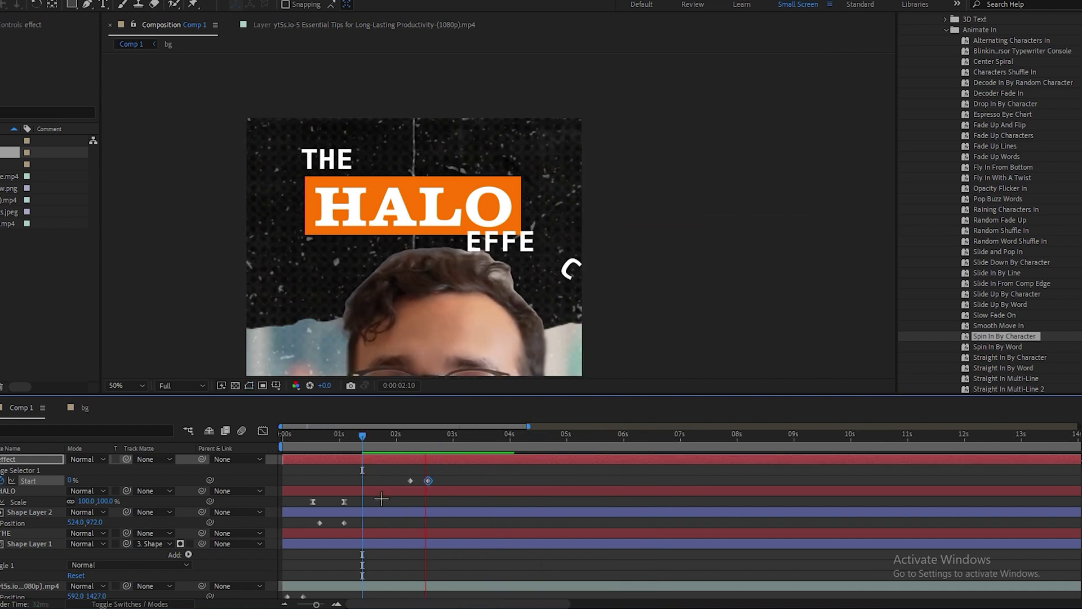
{"action": "scroll", "coordinate": [381, 501], "scroll_direction": "up", "scroll_amount": 1}
{"action": "left_click_drag", "start_coordinate": [451, 437], "coordinate": [312, 437]}
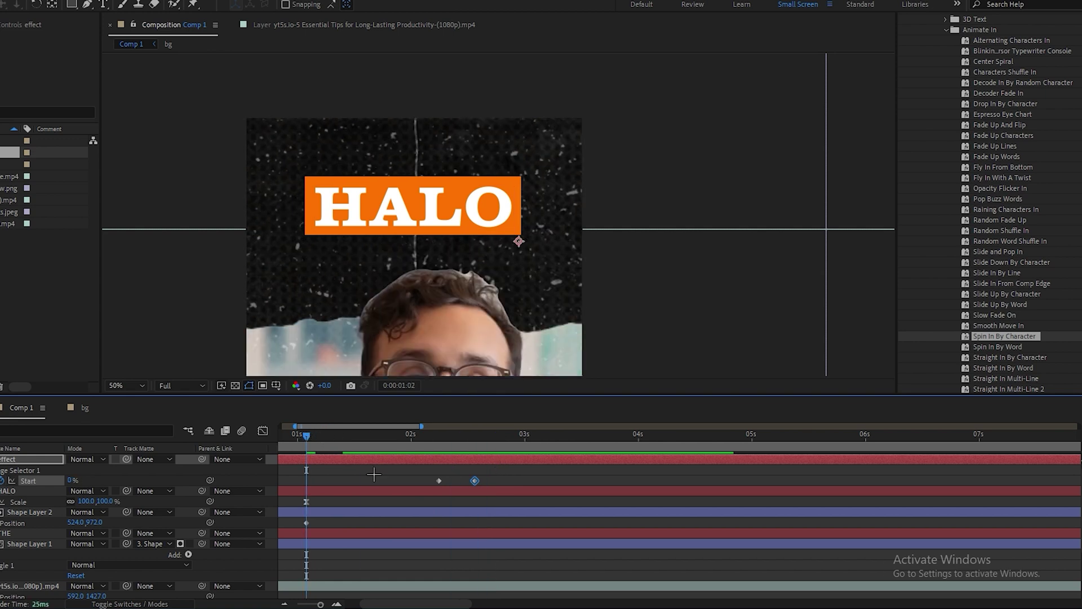
Move both Start keyframes of the EFFECT layer earlier so they begin at 0:00:02:00, and preview the title animation
{"action": "scroll", "coordinate": [316, 471], "scroll_direction": "up", "scroll_amount": 1}
{"action": "left_click_drag", "start_coordinate": [508, 473], "coordinate": [688, 495]}
{"action": "left_click_drag", "start_coordinate": [557, 478], "coordinate": [505, 480]}
{"action": "key", "text": "space"}
{"action": "left_click", "coordinate": [531, 457]}
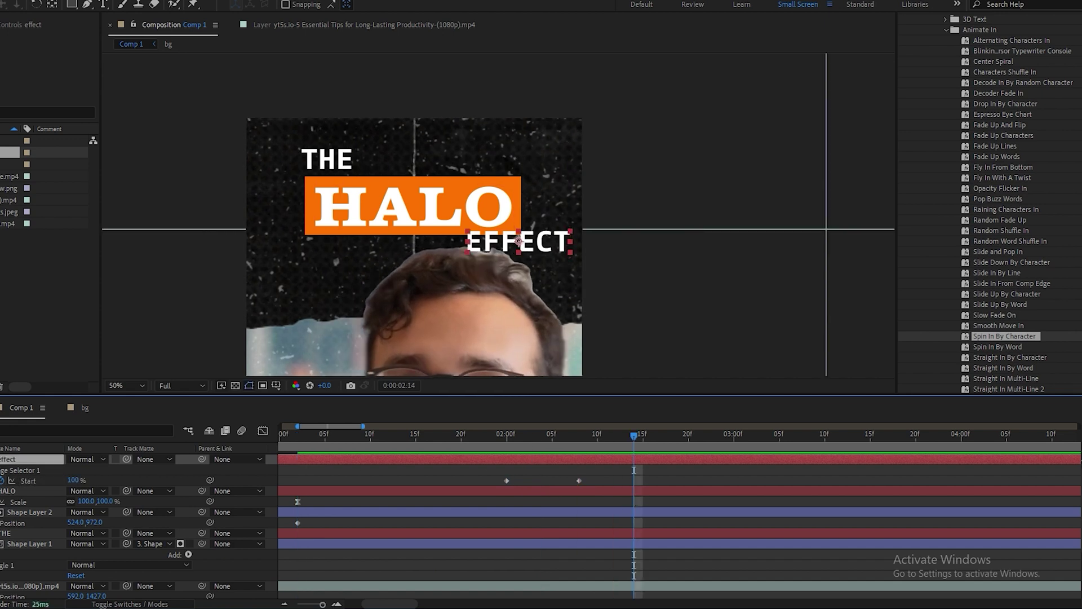
Set the Rotation of the EFFECT layer's text animator to 1 revolution and preview the character spin
{"action": "left_click", "coordinate": [1, 458]}
{"action": "left_click", "coordinate": [1, 458]}
{"action": "scroll", "coordinate": [5, 548], "scroll_direction": "down", "scroll_amount": 2}
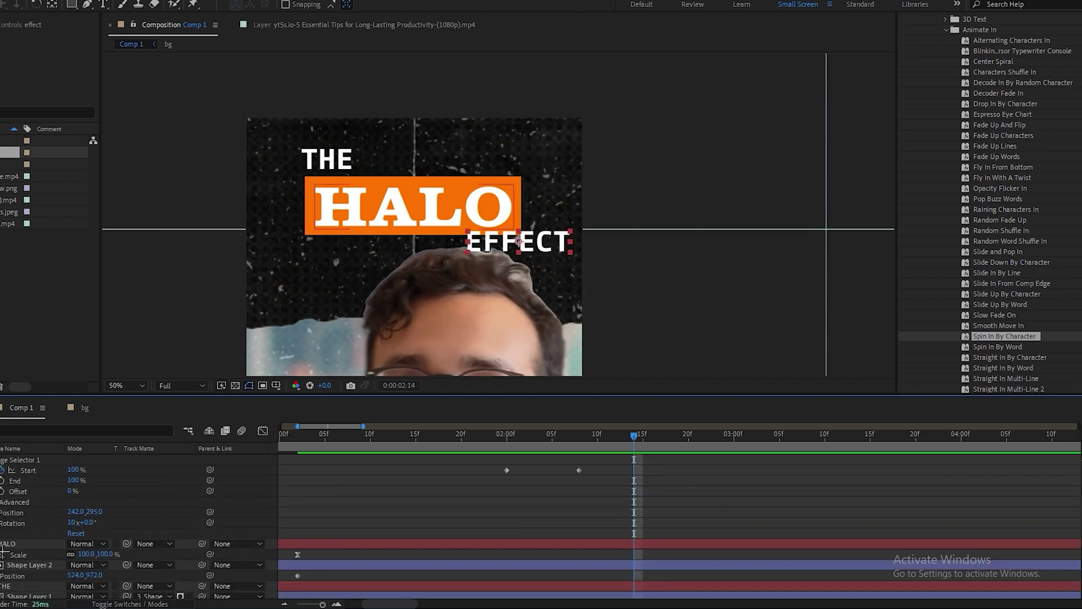
{"action": "left_click", "coordinate": [72, 523]}
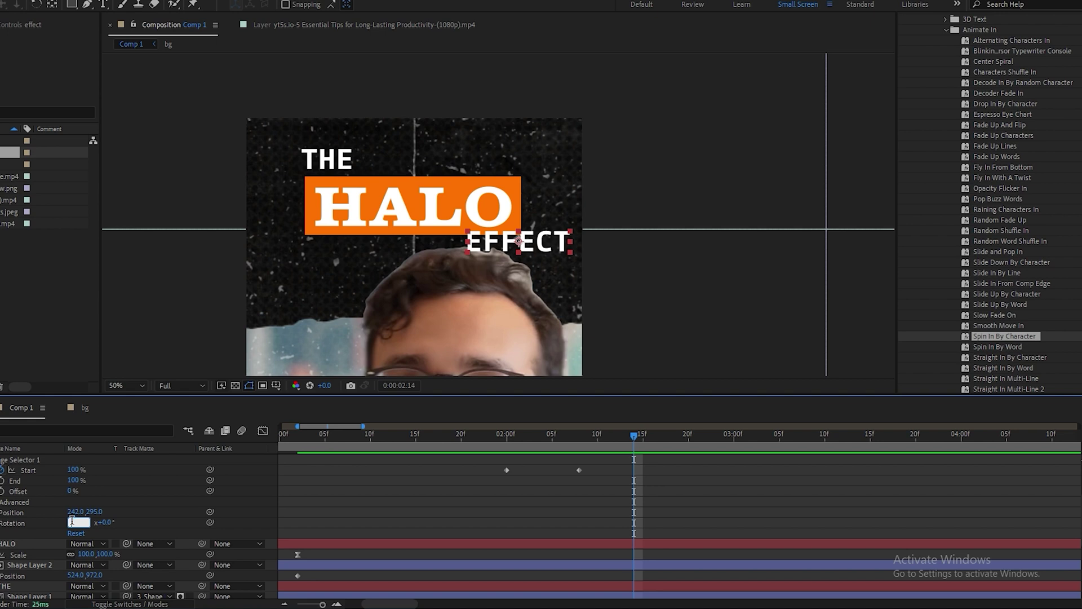
{"action": "type", "text": "1"}
{"action": "key", "text": "Return"}
{"action": "key", "text": "Return"}
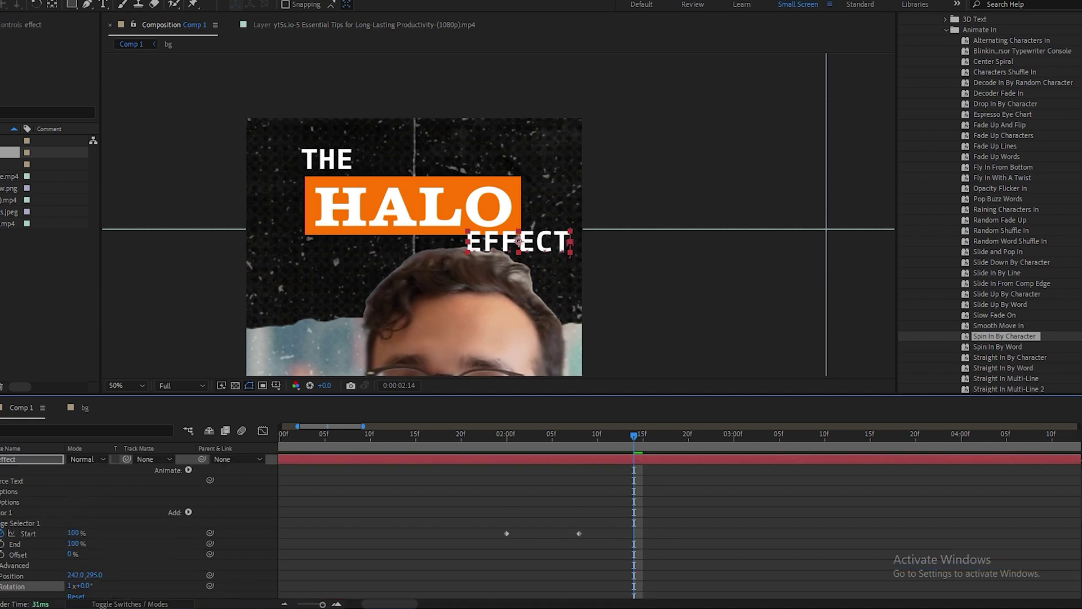
{"action": "key", "text": "u"}
{"action": "left_click_drag", "start_coordinate": [634, 438], "coordinate": [356, 442]}
{"action": "key", "text": "space"}
{"action": "key", "text": "space"}
Fit the whole composition in the viewer and play the complete animation from 0:00:00:00 to check its timing
{"action": "key", "text": "minus"}
{"action": "key", "text": "minus"}
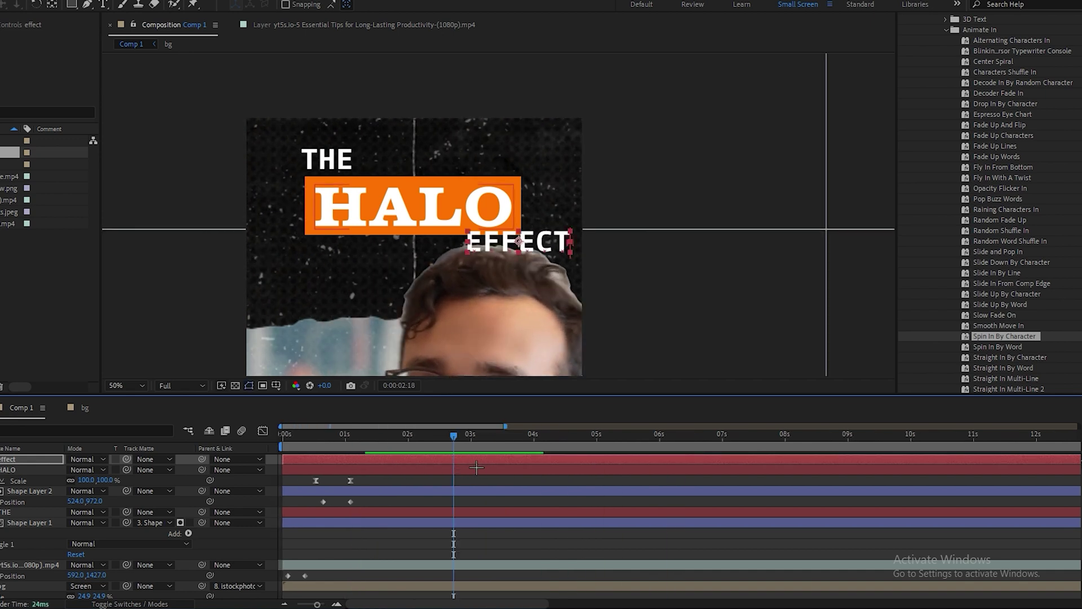
{"action": "left_click", "coordinate": [127, 385]}
{"action": "left_click", "coordinate": [135, 164]}
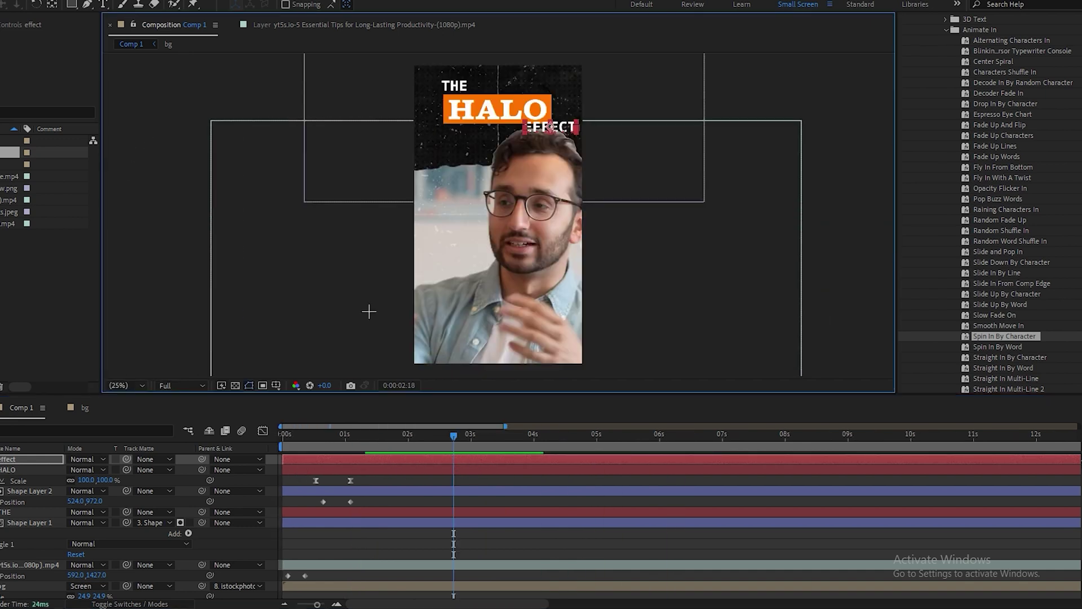
{"action": "left_click_drag", "start_coordinate": [453, 442], "coordinate": [198, 426]}
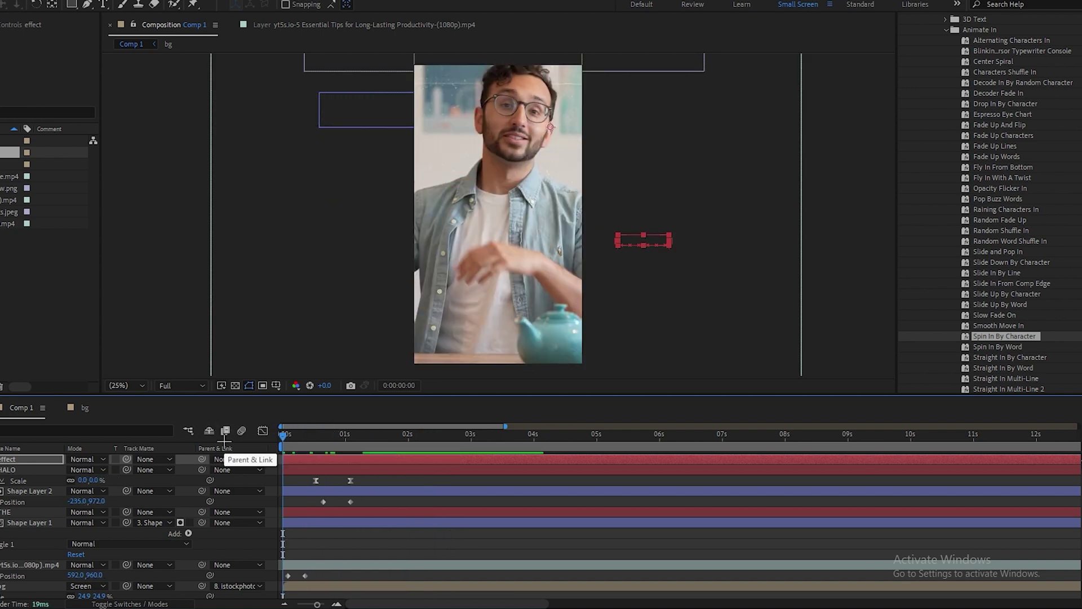
{"action": "key", "text": "space"}
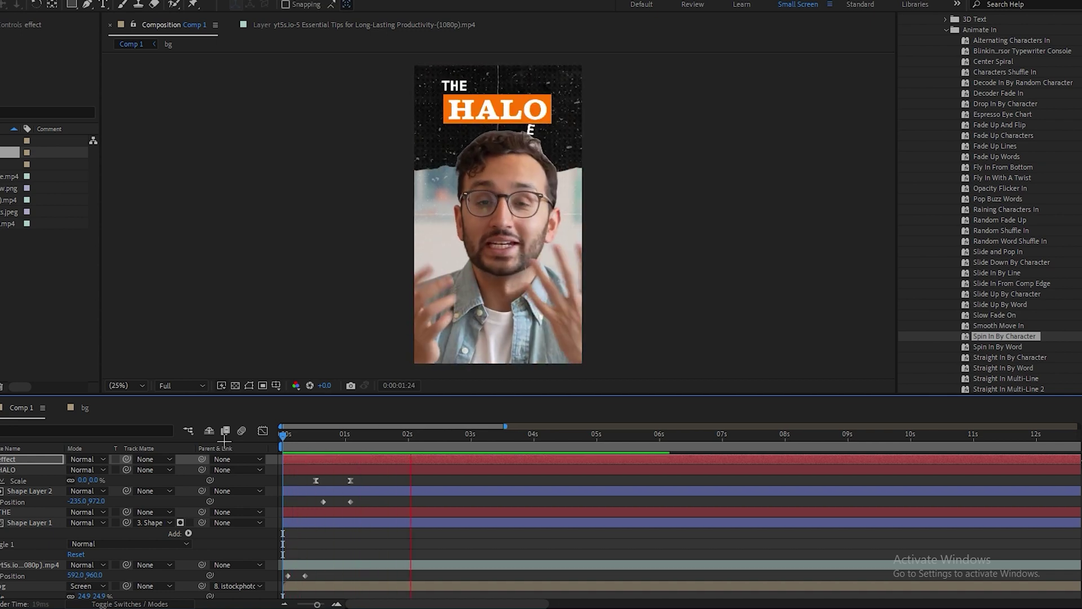
{"action": "key", "text": "space"}
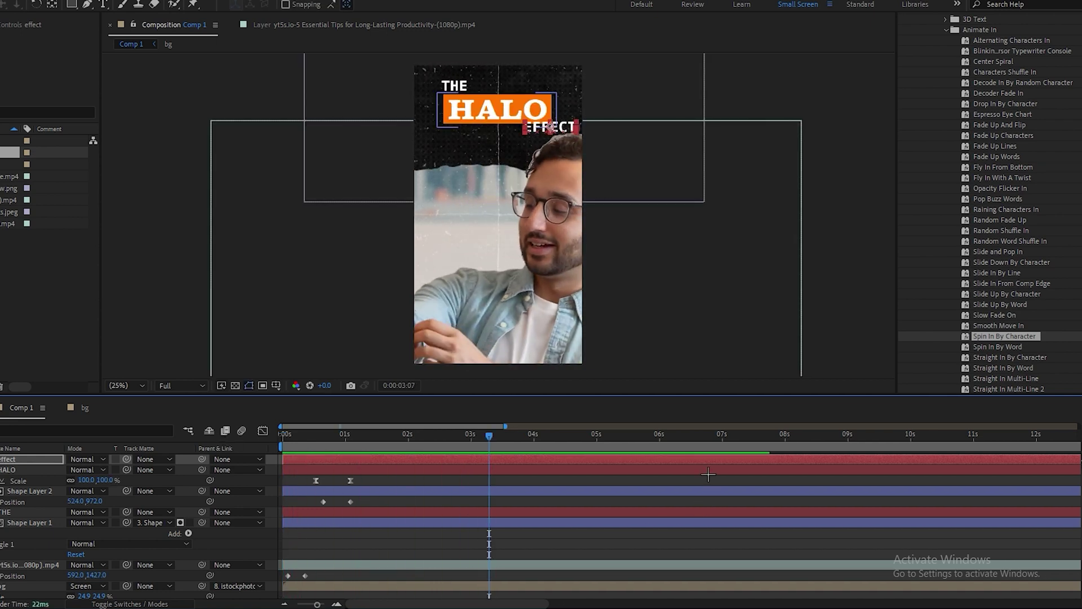
{"action": "key", "text": "Home"}
{"action": "key", "text": "space"}
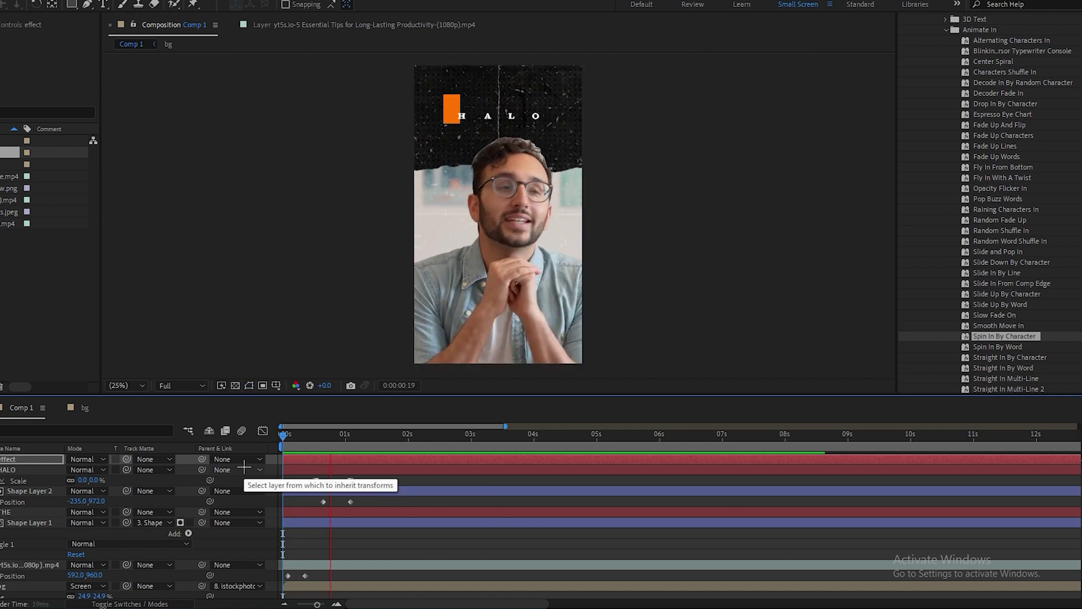
{"action": "key", "text": "space"}
{"action": "key", "text": "Home"}
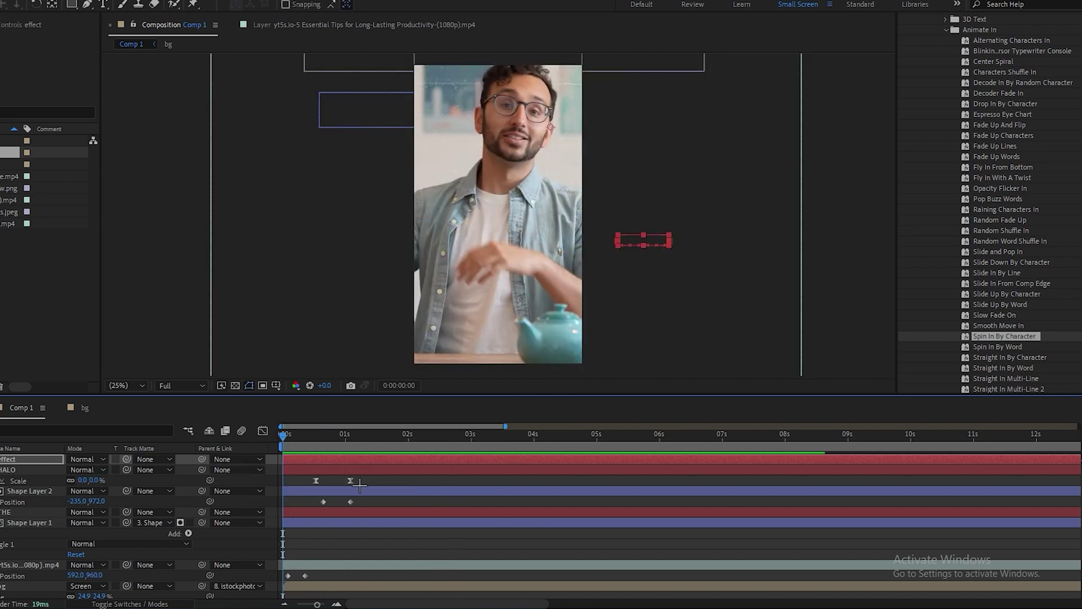
{"action": "key", "text": "space"}
{"action": "key", "text": "space"}
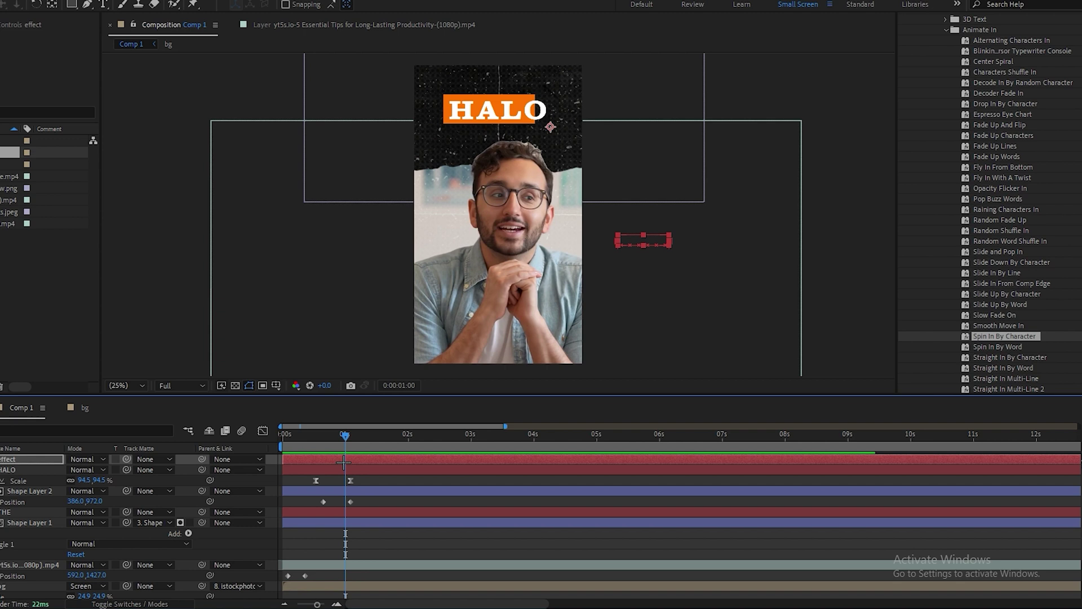
Move both Start keyframes of the EFFECT layer earlier so they begin at 0:00:01:02
{"action": "key", "text": "u"}
{"action": "left_click_drag", "start_coordinate": [459, 479], "coordinate": [394, 483]}
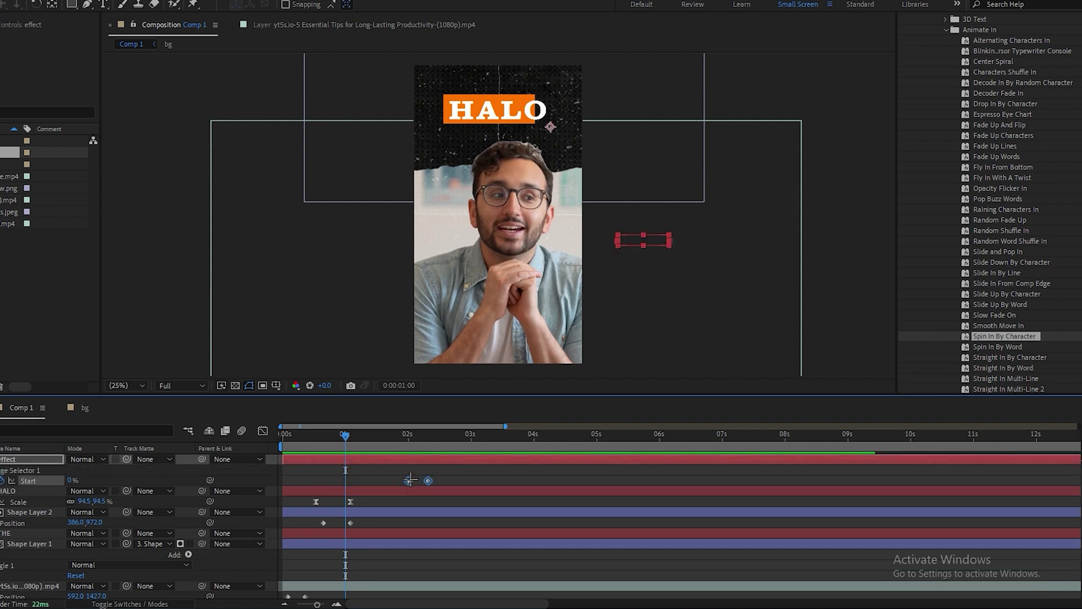
{"action": "left_click", "coordinate": [380, 488]}
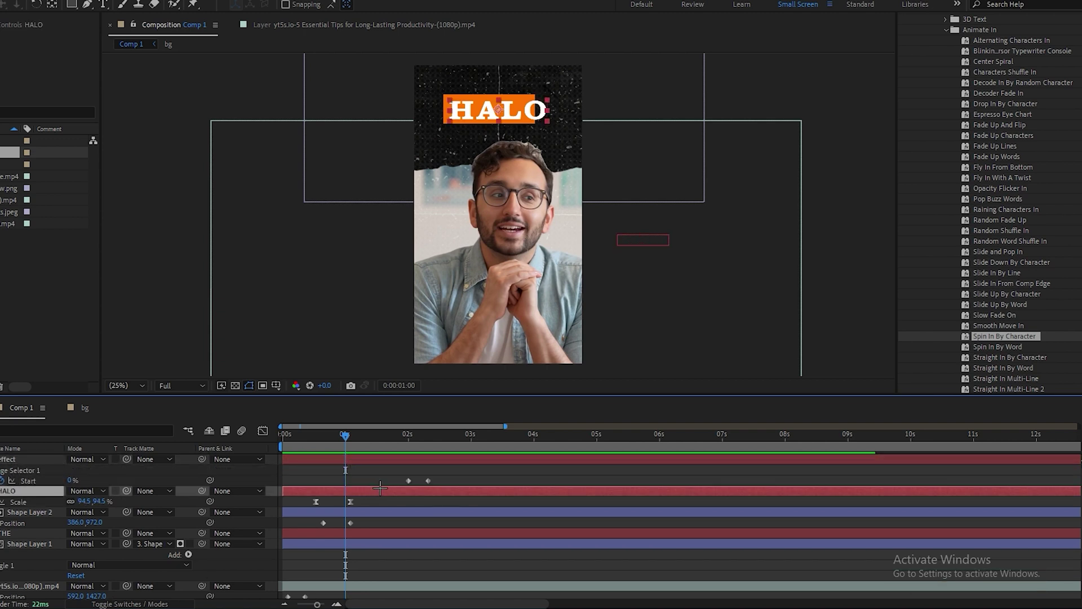
{"action": "key", "text": "u"}
{"action": "left_click", "coordinate": [398, 460]}
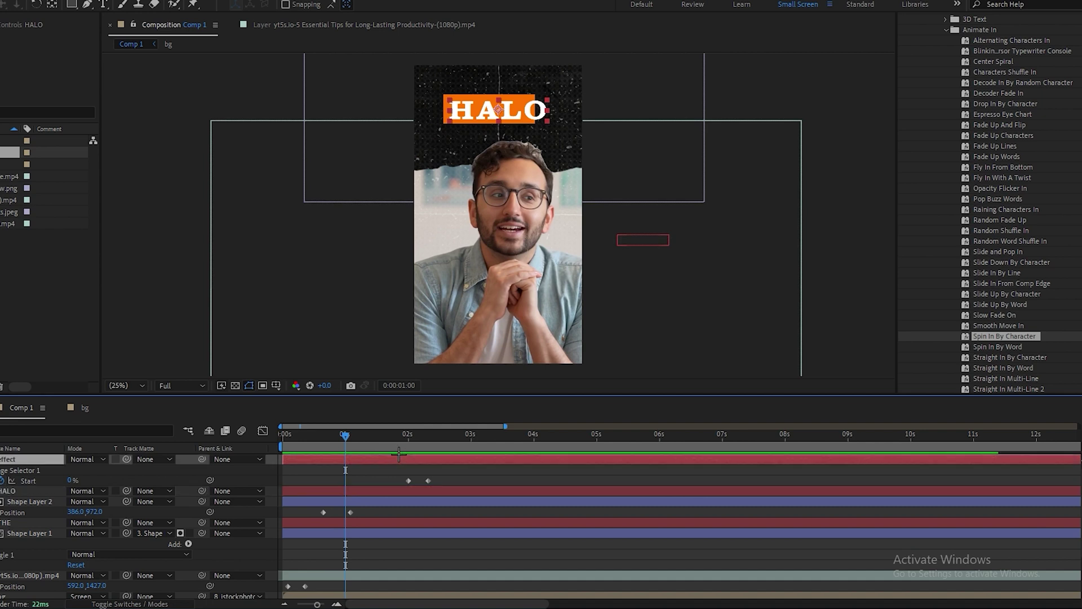
{"action": "key", "text": "u"}
{"action": "left_click", "coordinate": [312, 444]}
{"action": "mouse_move", "coordinate": [314, 446]}
{"action": "left_mouse_down"}
{"action": "mouse_move", "coordinate": [344, 446]}
{"action": "mouse_move", "coordinate": [322, 450]}
{"action": "left_mouse_up"}
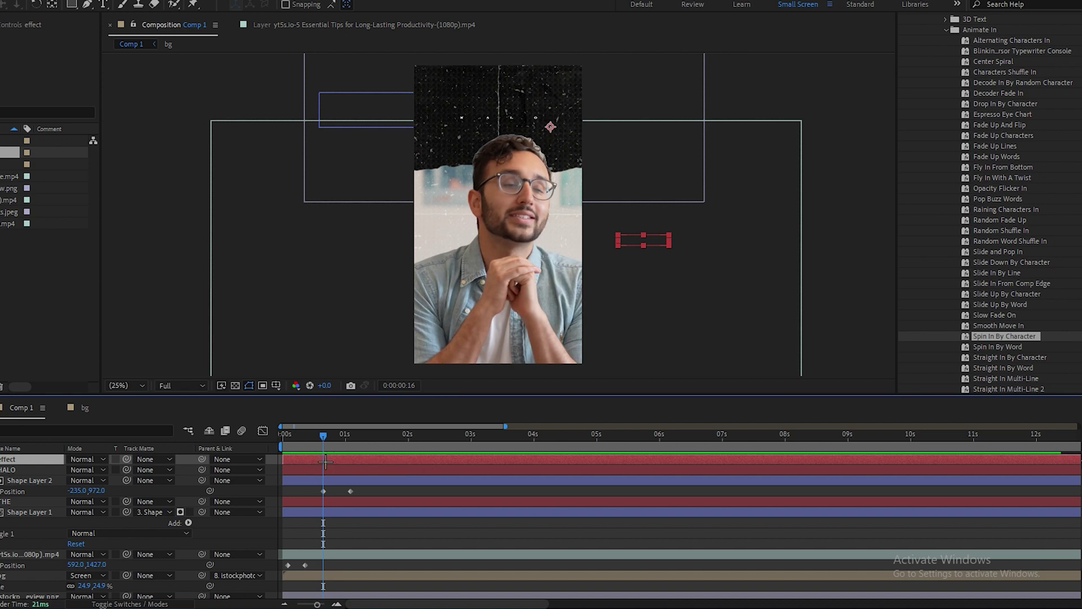
{"action": "key", "text": "u"}
{"action": "left_click", "coordinate": [428, 480]}
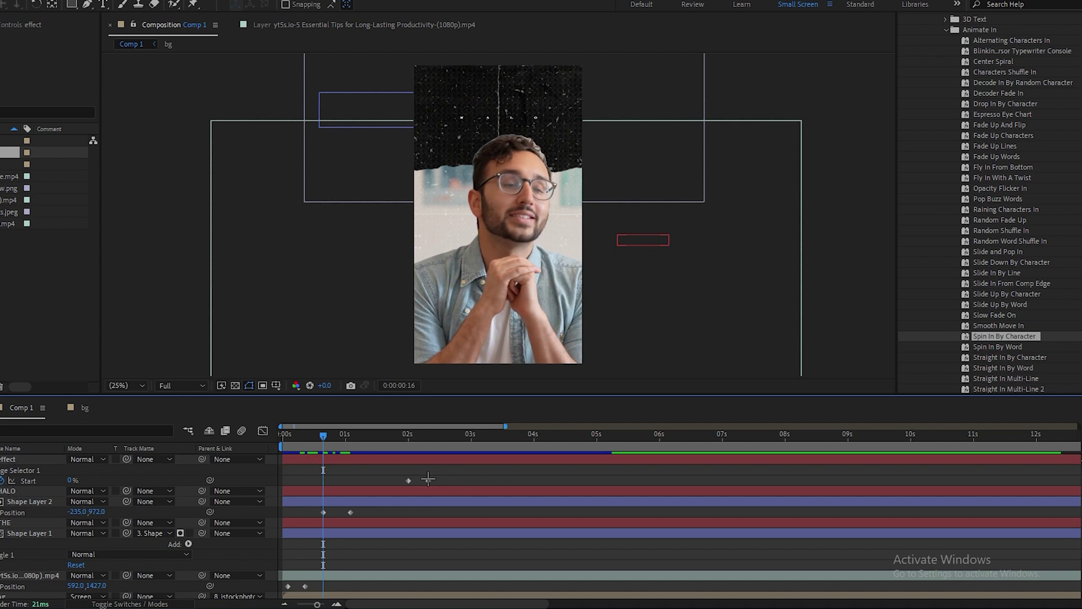
{"action": "left_click_drag", "start_coordinate": [320, 441], "coordinate": [350, 439]}
{"action": "left_click_drag", "start_coordinate": [462, 471], "coordinate": [350, 480]}
Move the THE layer's Start and Opacity keyframes so they begin at about 0:00:01:13, and preview from the start
{"action": "left_click", "coordinate": [379, 491]}
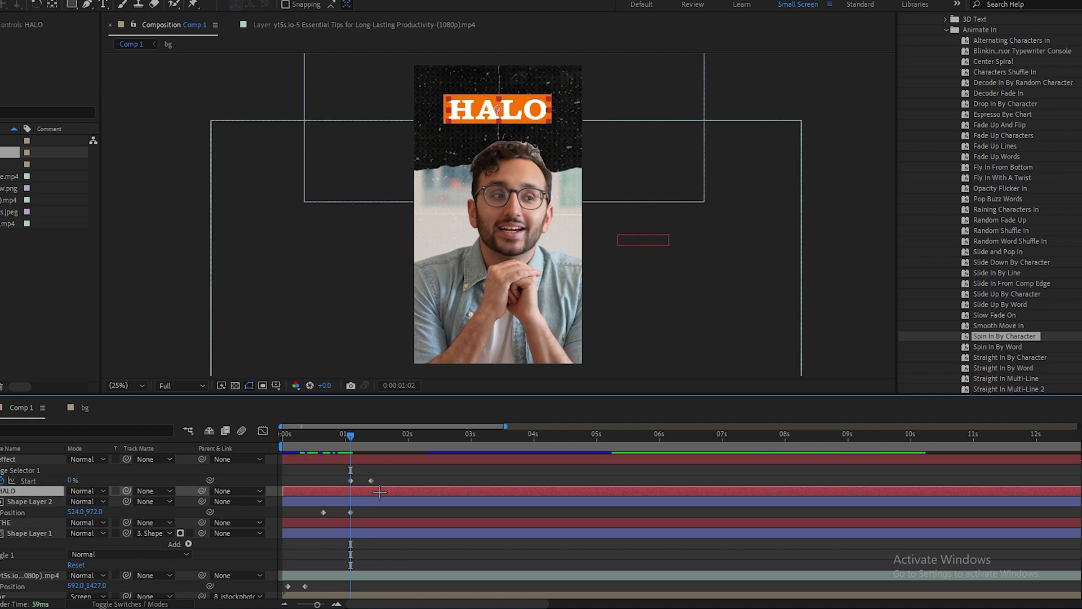
{"action": "left_click", "coordinate": [182, 519]}
{"action": "key", "text": "u"}
{"action": "left_click_drag", "start_coordinate": [448, 540], "coordinate": [353, 544]}
{"action": "left_click_drag", "start_coordinate": [350, 445], "coordinate": [296, 446]}
{"action": "key", "text": "space"}
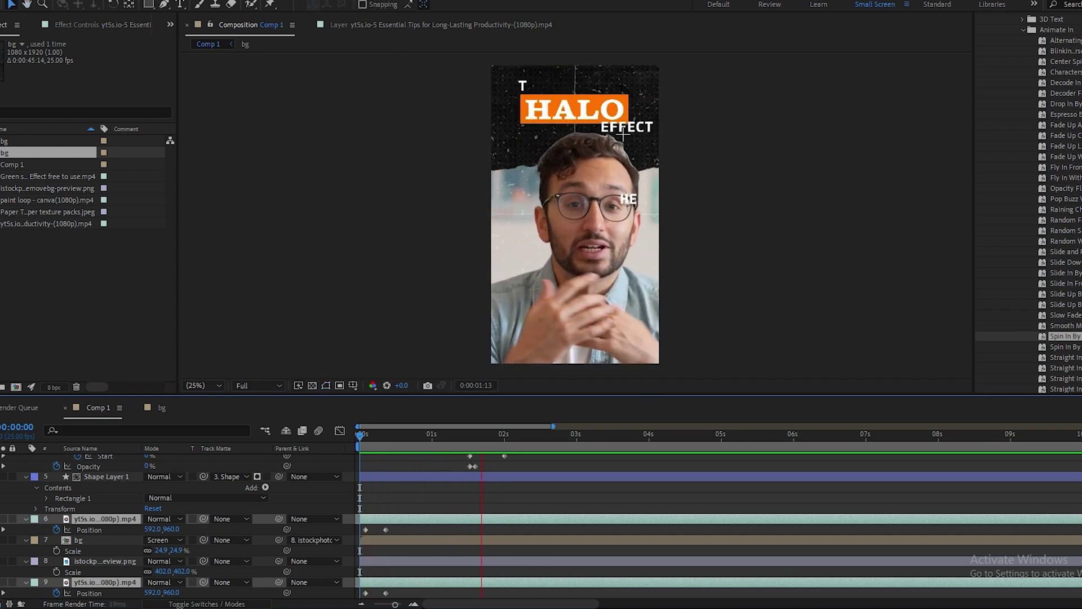
{"action": "key", "text": "space"}
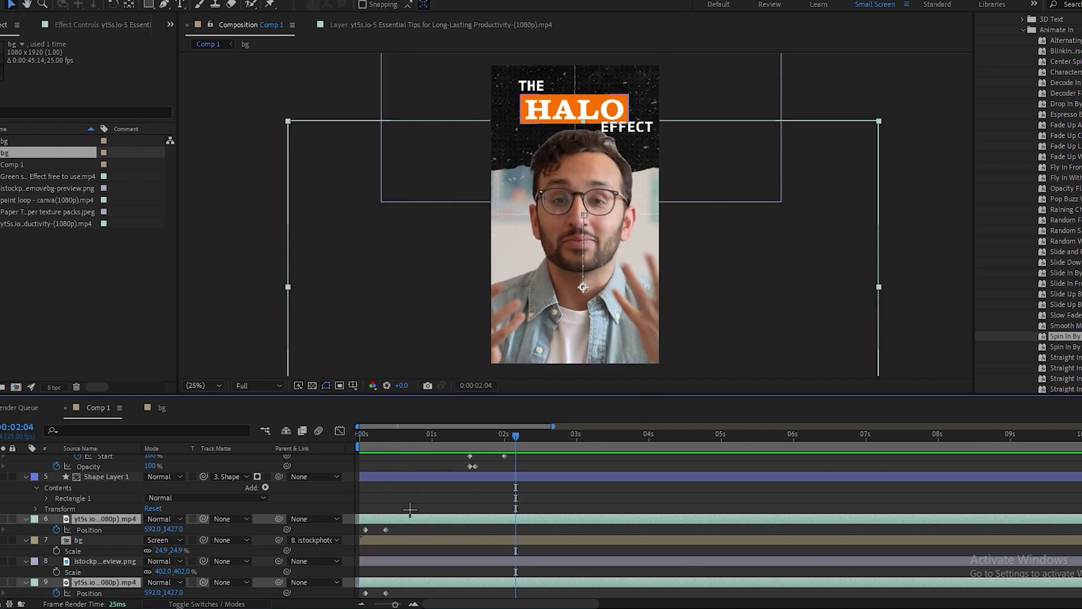
Set the Position of both speaker footage layers to 592, 1547 at 0:00:00:09 and preview the animation from the start
{"action": "left_click_drag", "start_coordinate": [512, 442], "coordinate": [385, 445]}
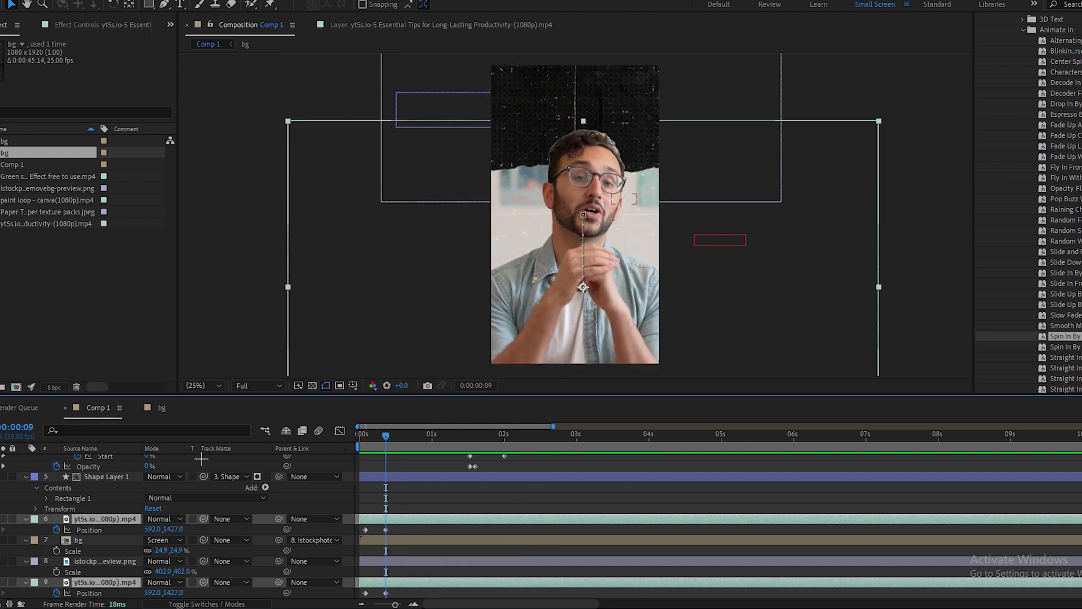
{"action": "left_click_drag", "start_coordinate": [171, 593], "coordinate": [236, 591]}
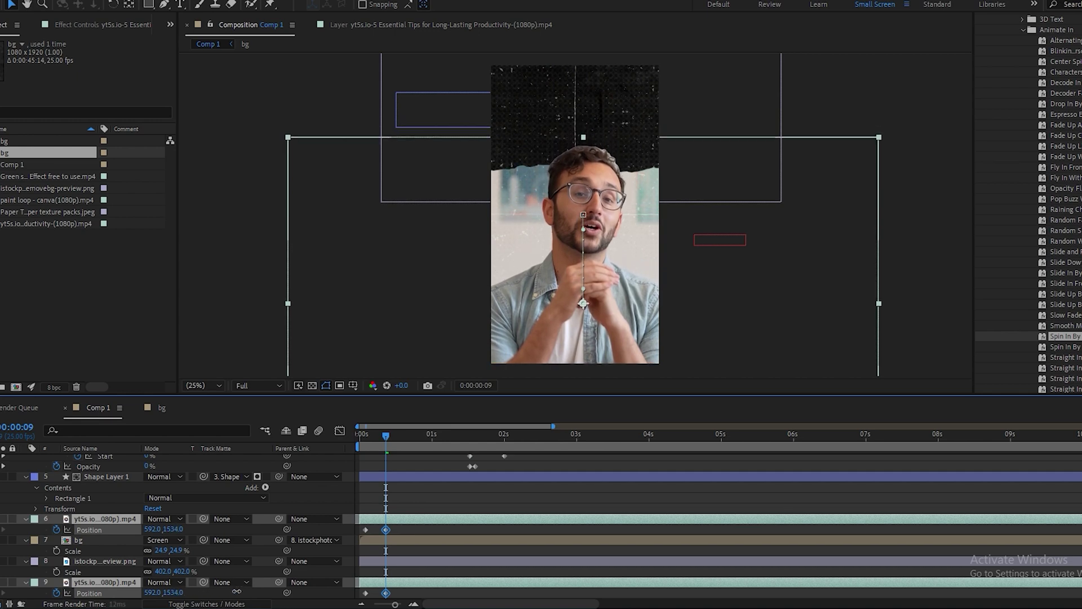
{"action": "key", "text": "Home"}
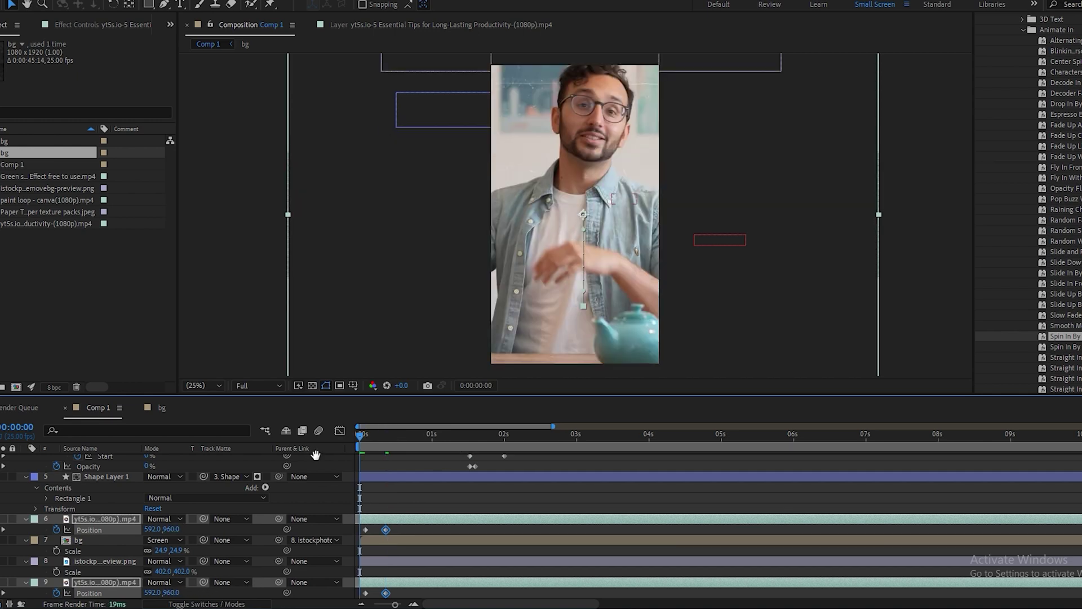
{"action": "key", "text": "space"}
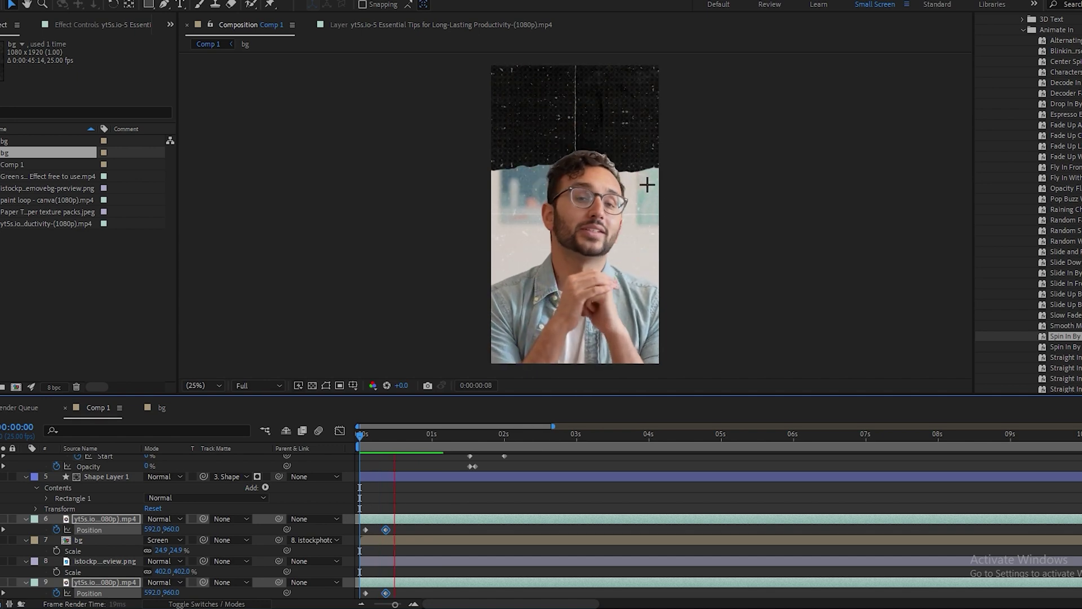
{"action": "key", "text": "space"}
{"action": "key", "text": "space"}
{"action": "key", "text": "Home"}
{"action": "key", "text": "space"}
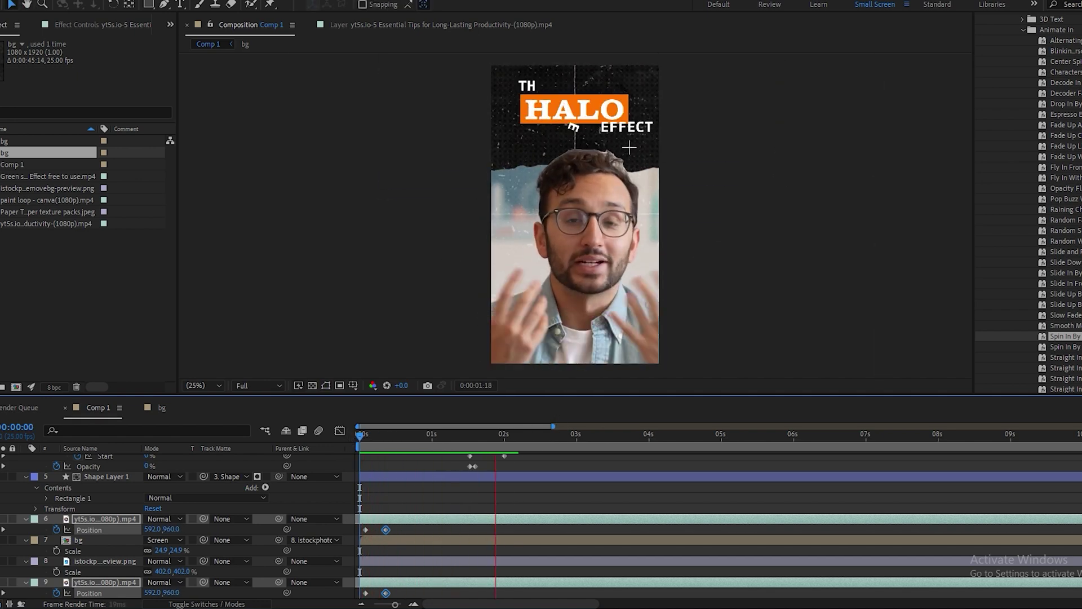
{"action": "key", "text": "space"}
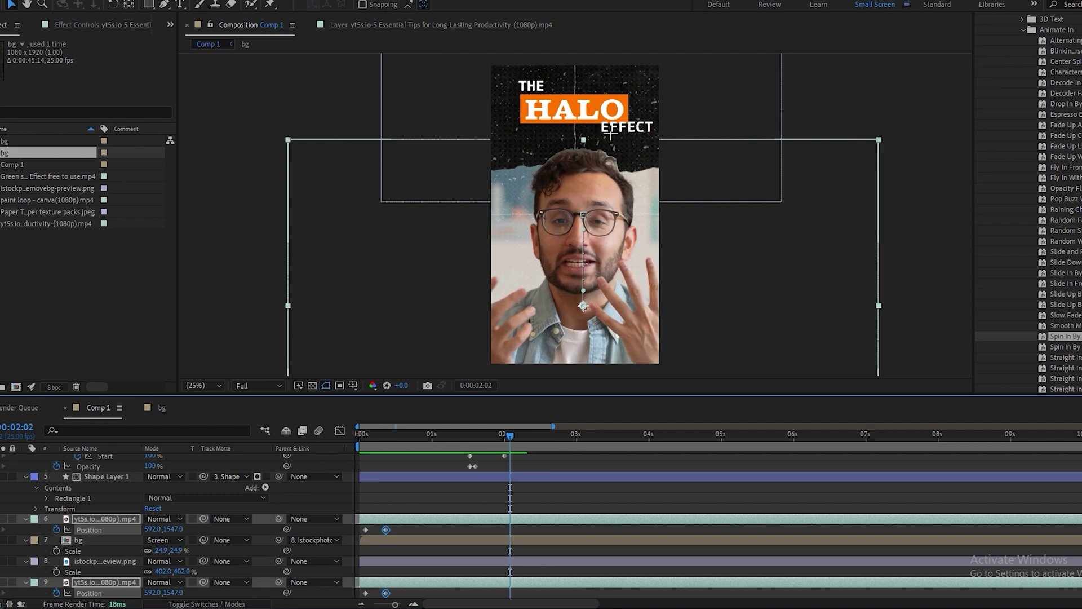